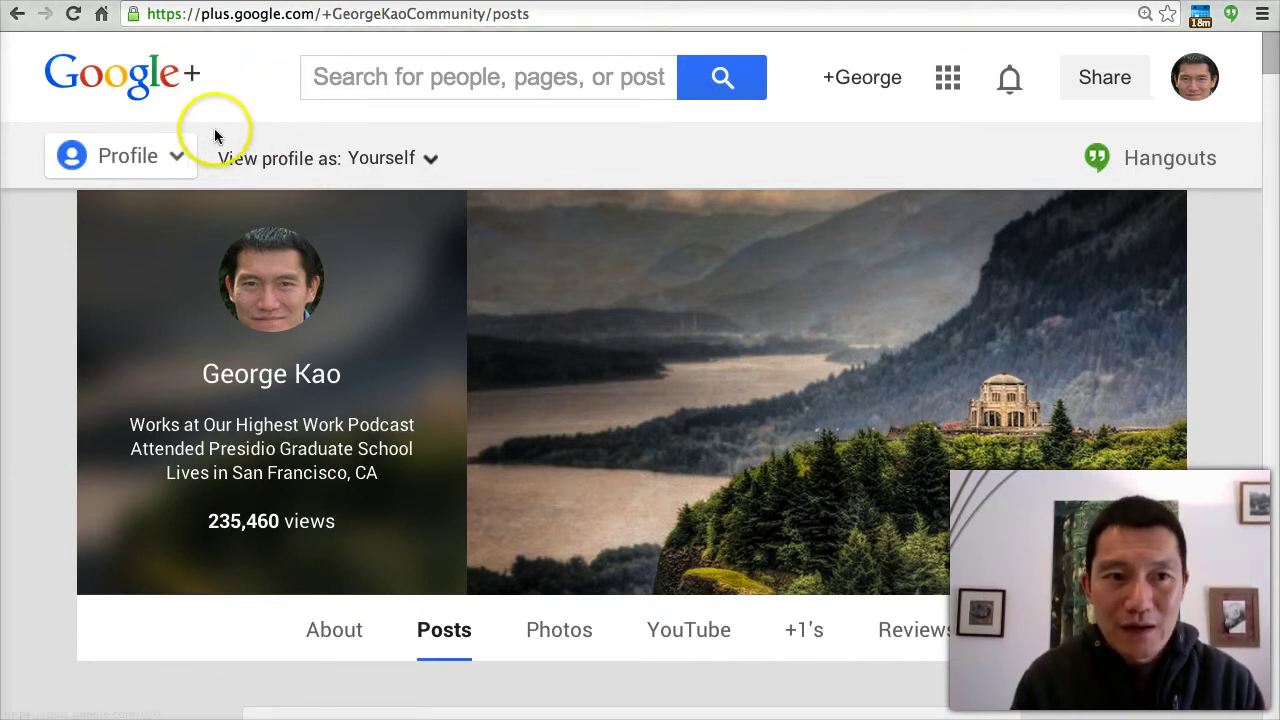
Step: Open the Home stream and look through the newest posts from followed people and pages
{"action": "left_click", "coordinate": [163, 155]}
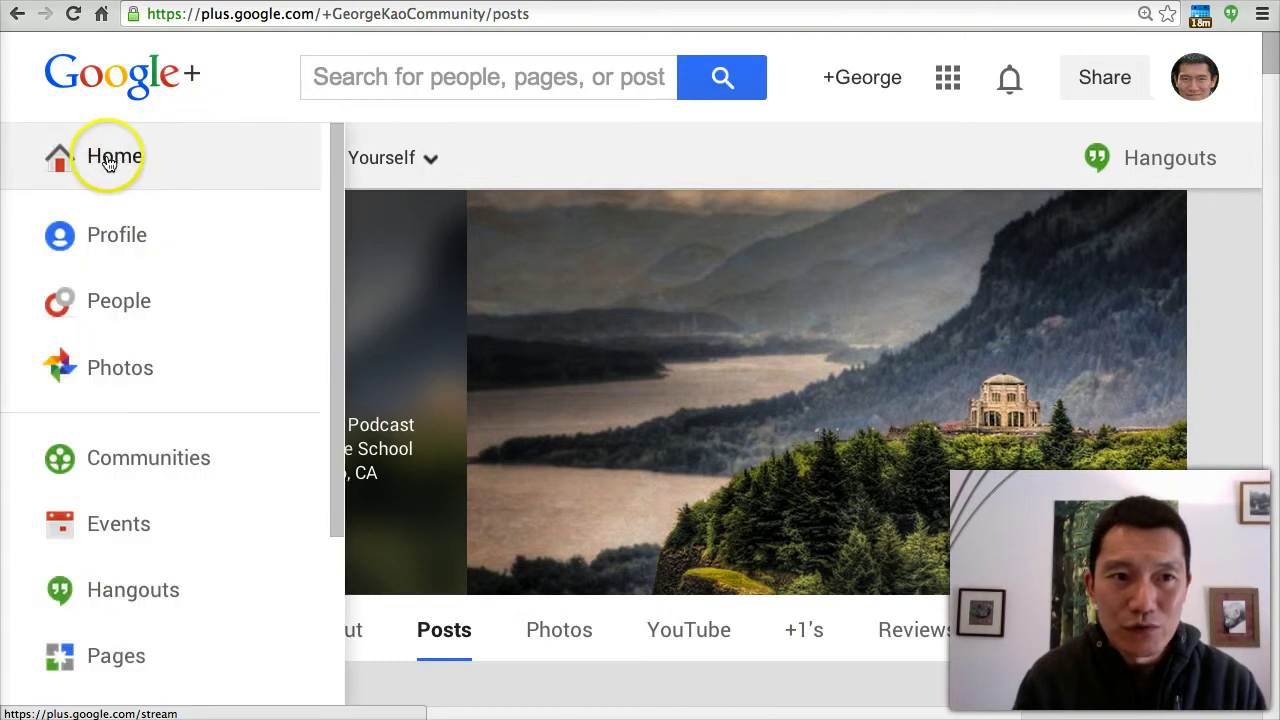
{"action": "left_click", "coordinate": [118, 157]}
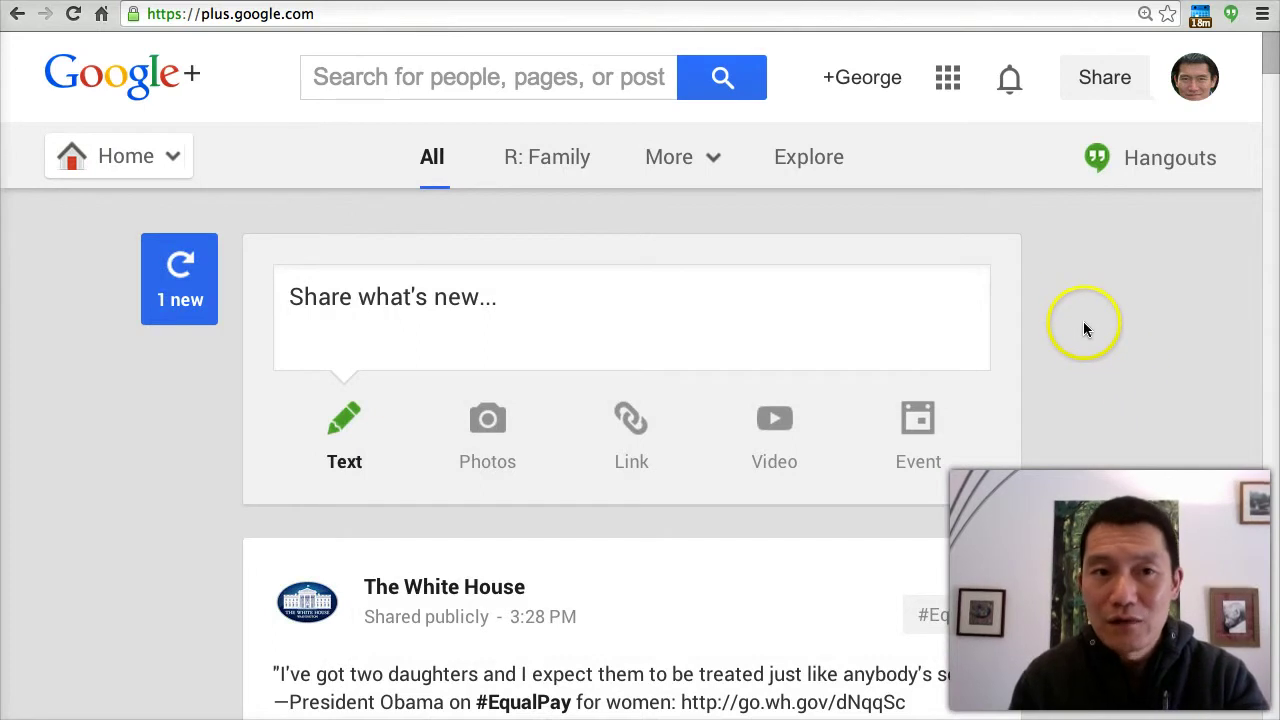
{"action": "scroll", "coordinate": [1077, 318], "scroll_direction": "down", "scroll_amount": 2}
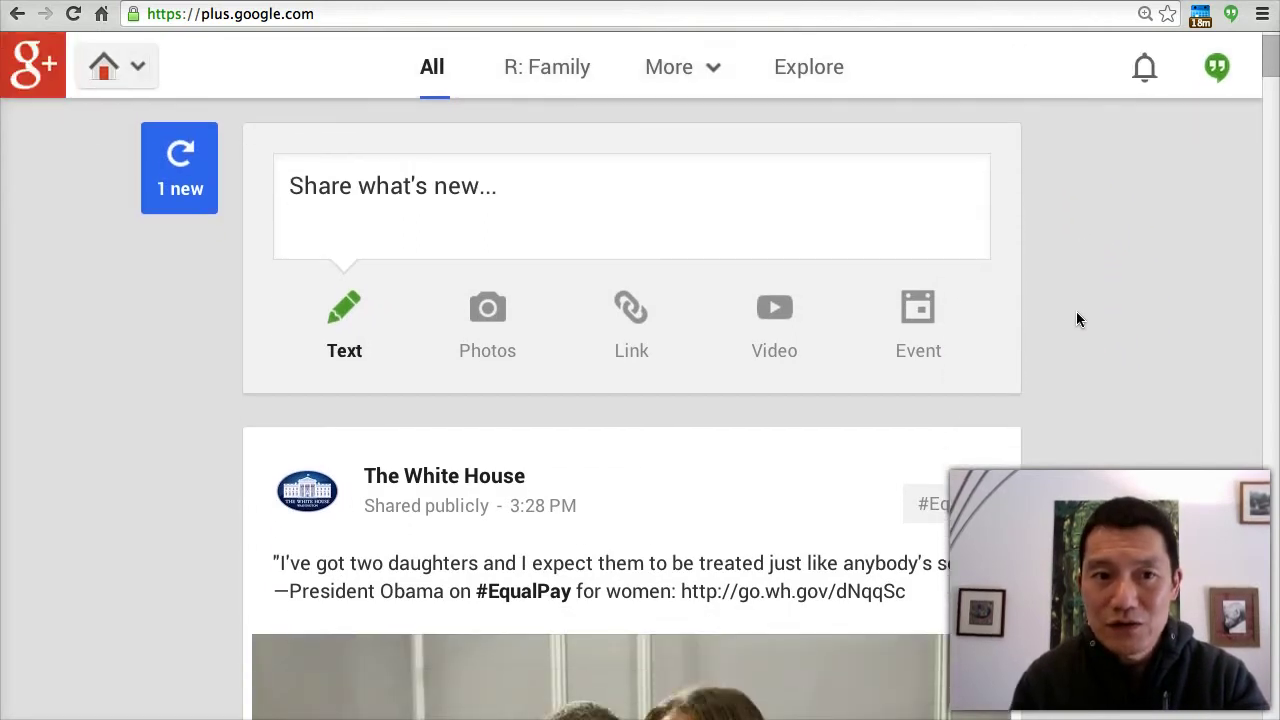
{"action": "scroll", "coordinate": [1076, 318], "scroll_direction": "down", "scroll_amount": 5}
{"action": "left_click", "coordinate": [1057, 352]}
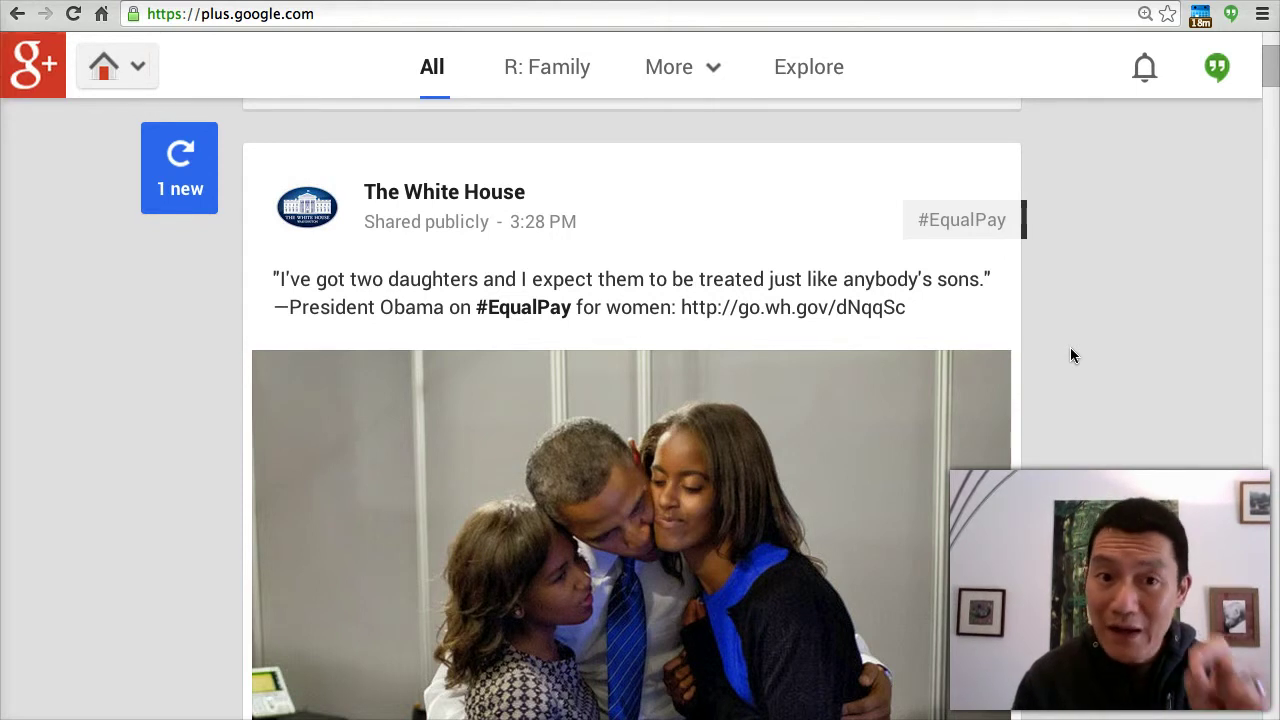
{"action": "scroll", "coordinate": [1071, 348], "scroll_direction": "up", "scroll_amount": 1}
{"action": "scroll", "coordinate": [1071, 354], "scroll_direction": "up", "scroll_amount": 3}
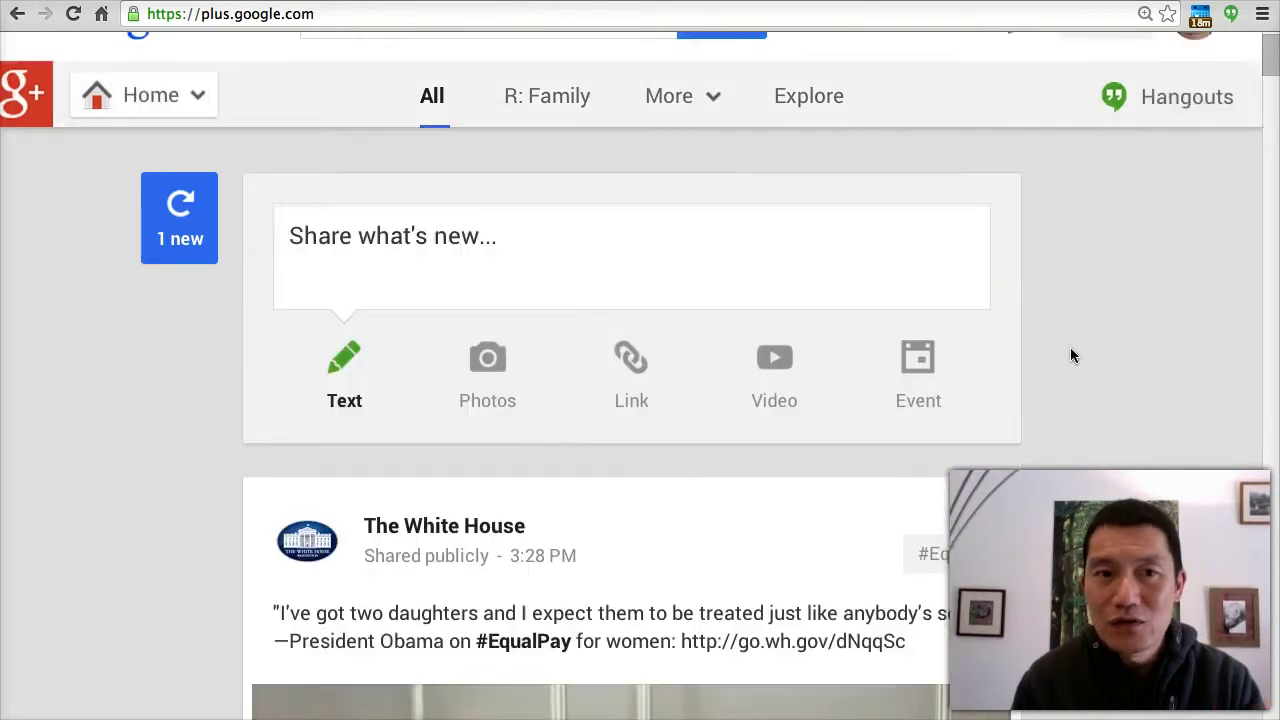
{"action": "left_click", "coordinate": [428, 203]}
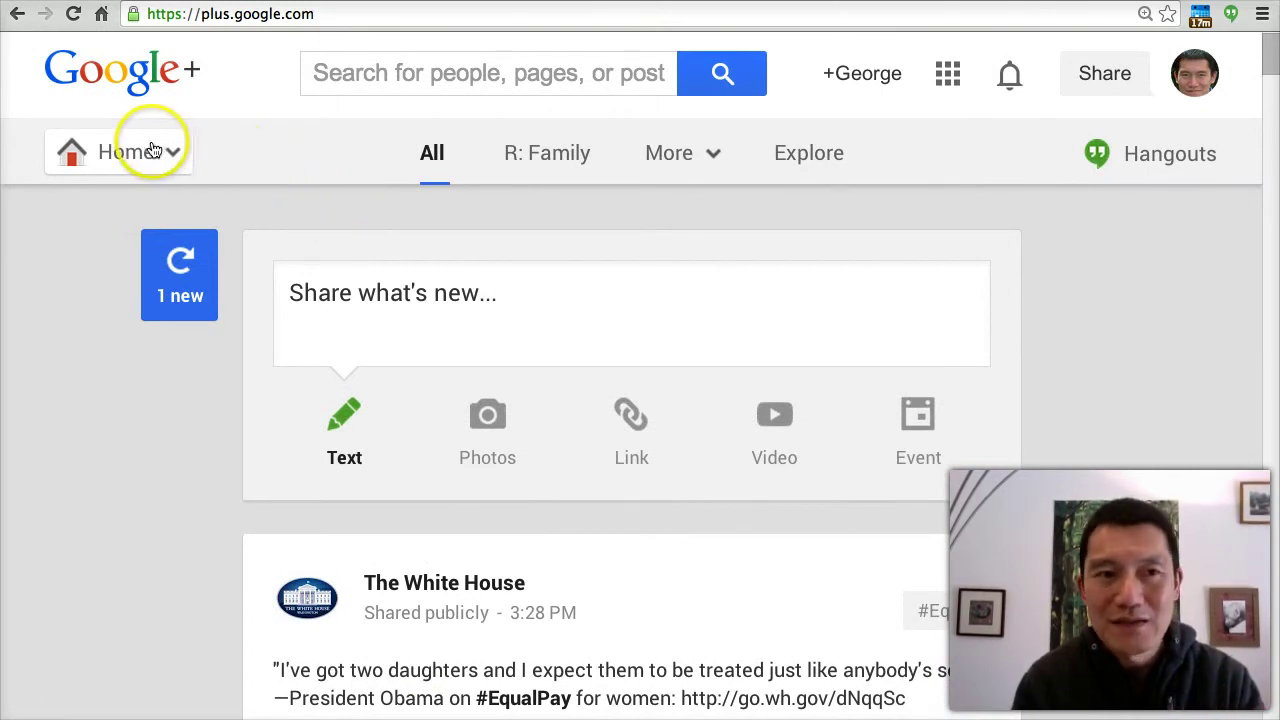
Step: Go from the Home stream back to your own profile page
{"action": "mouse_move", "coordinate": [160, 150]}
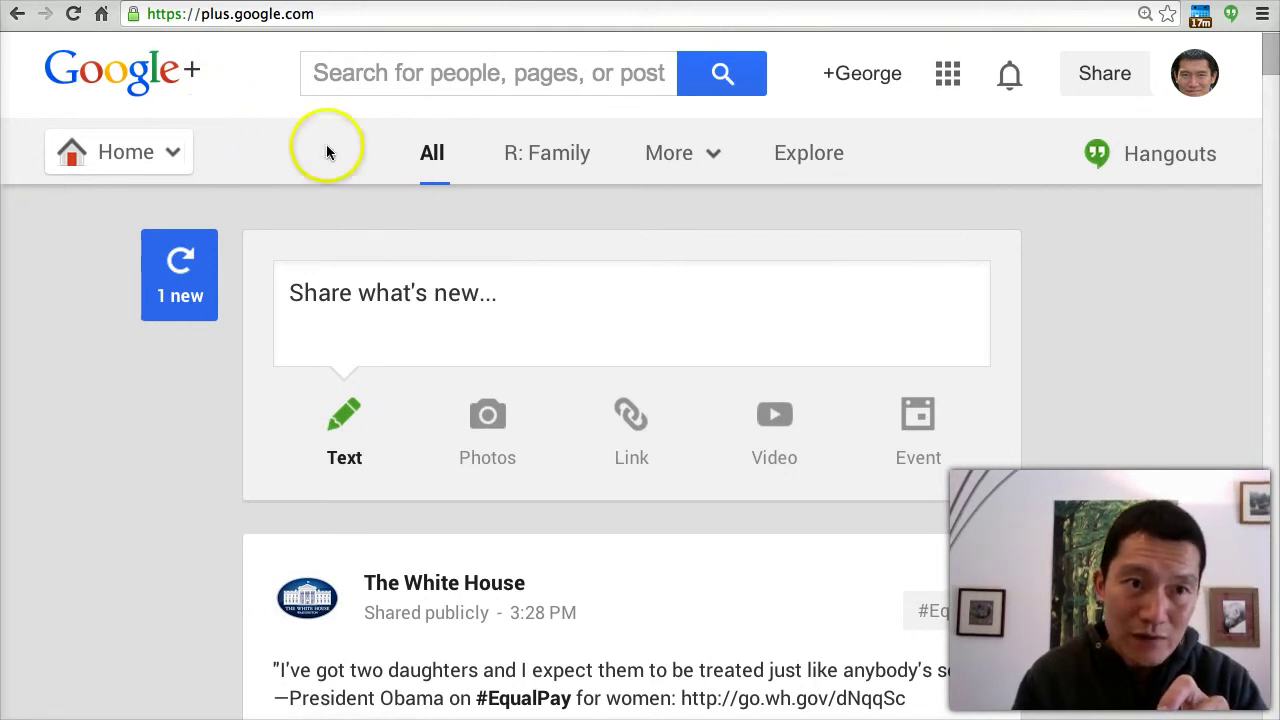
{"action": "mouse_move", "coordinate": [112, 152]}
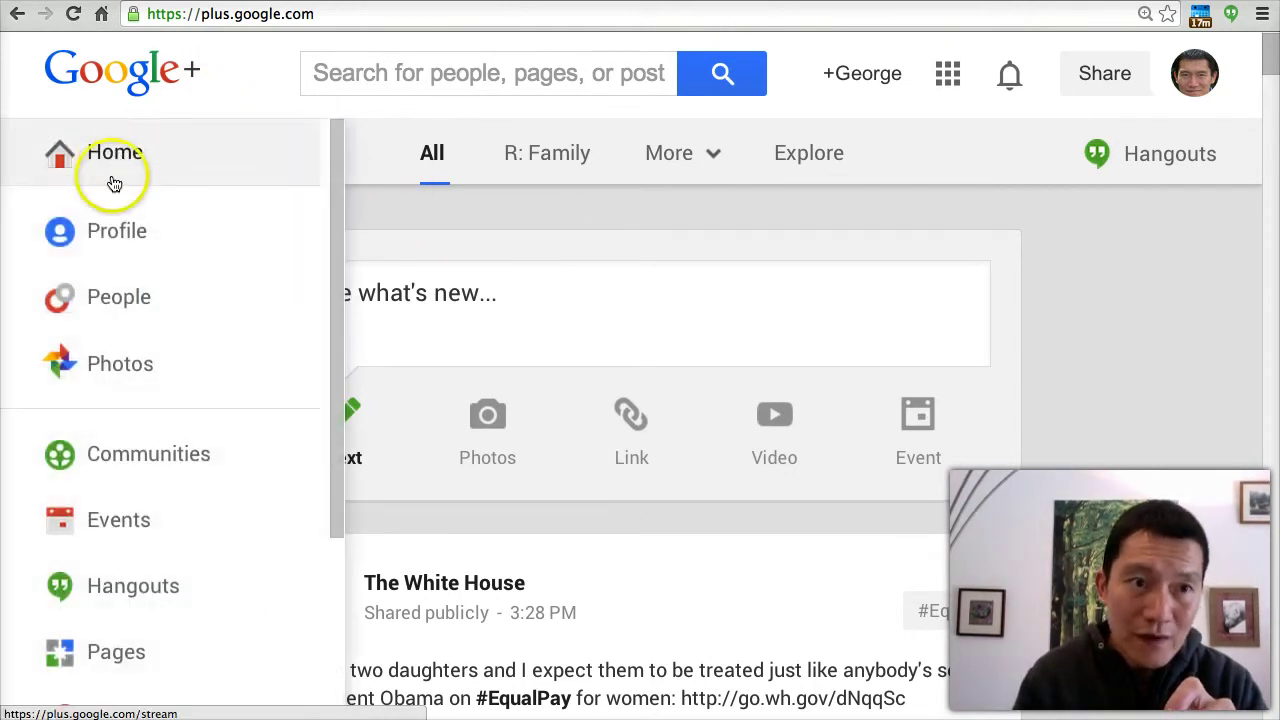
{"action": "left_click", "coordinate": [114, 236]}
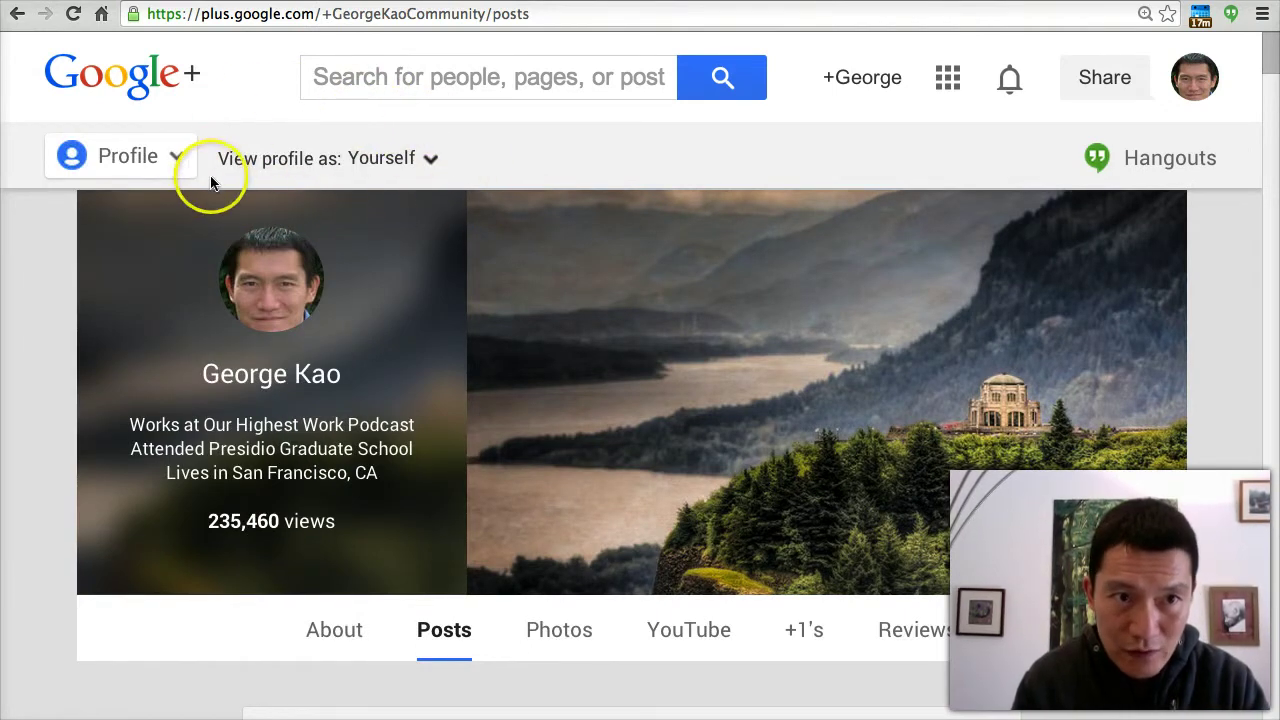
{"action": "left_click", "coordinate": [409, 162]}
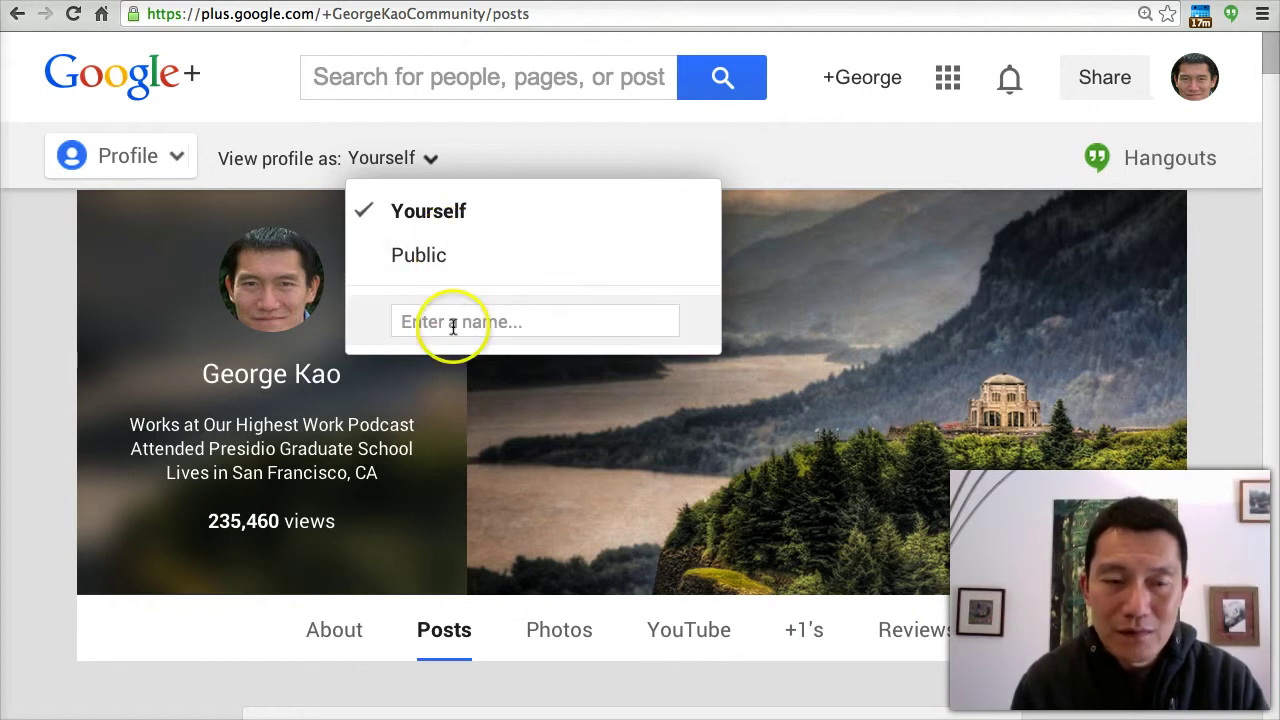
{"action": "left_click", "coordinate": [1230, 256]}
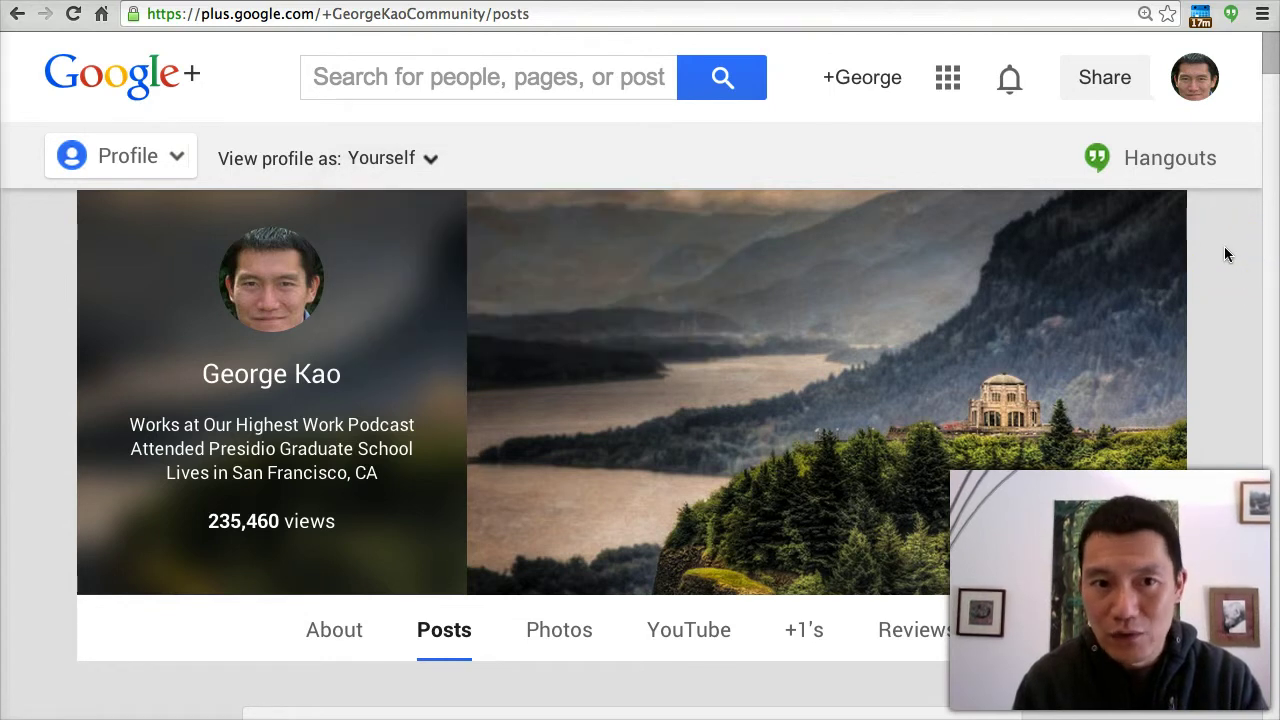
{"action": "scroll", "coordinate": [1227, 255], "scroll_direction": "down", "scroll_amount": 3}
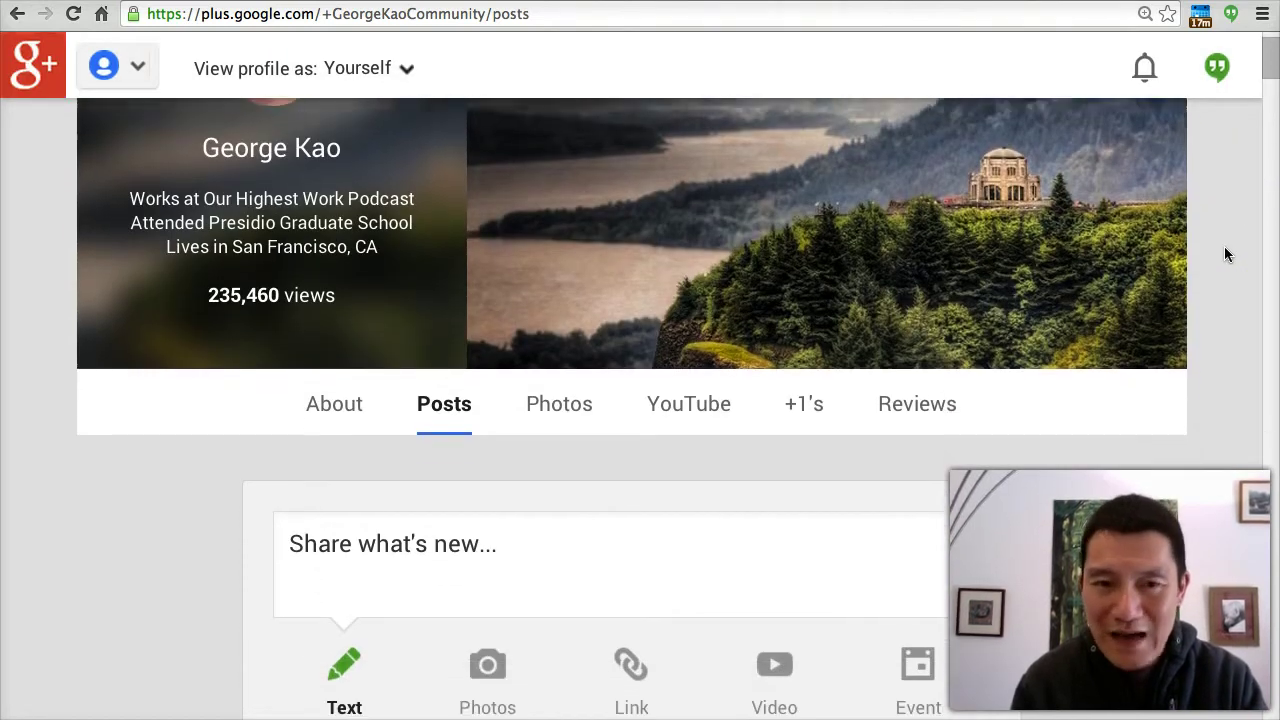
{"action": "scroll", "coordinate": [1226, 254], "scroll_direction": "up", "scroll_amount": 3}
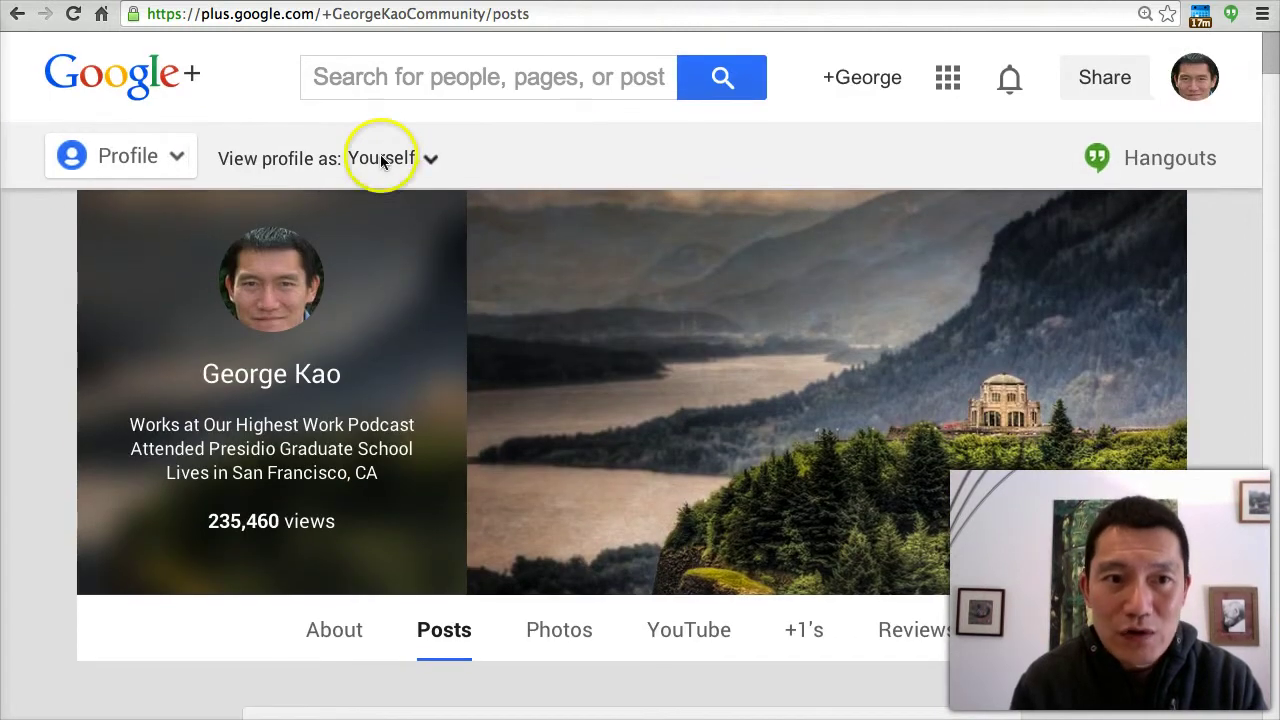
{"action": "left_click", "coordinate": [381, 161]}
{"action": "left_click", "coordinate": [491, 148]}
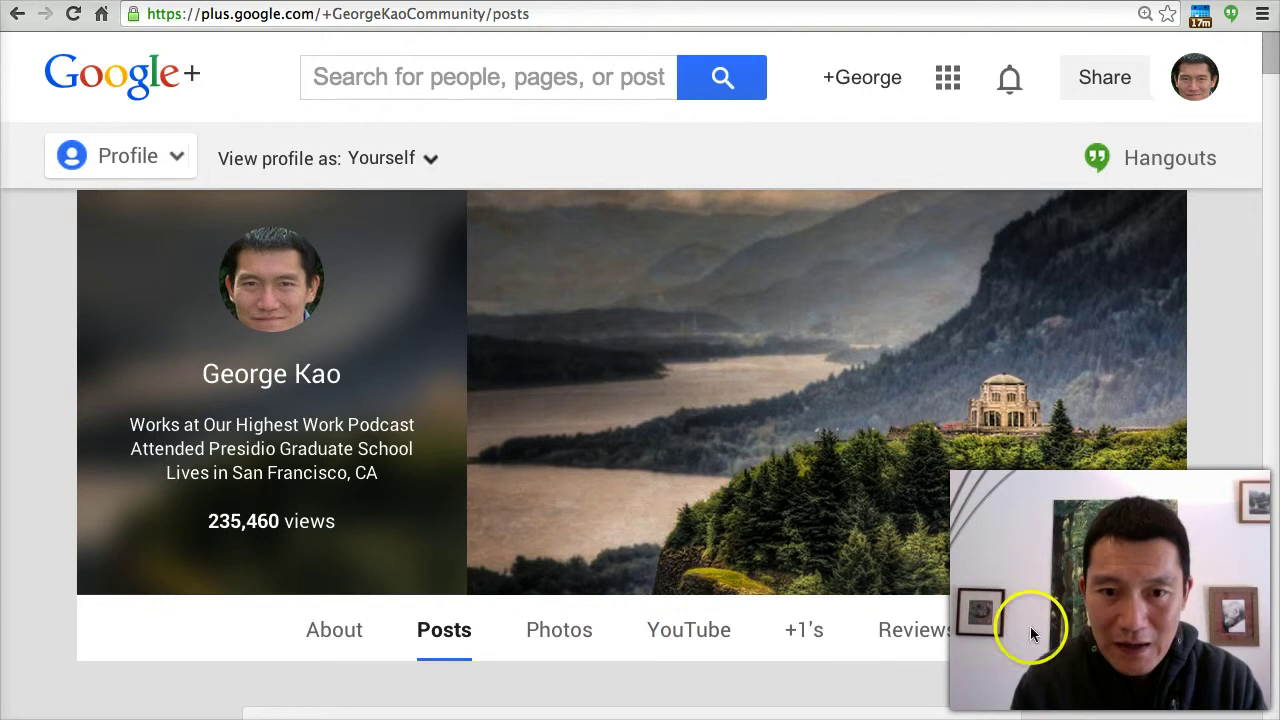
Step: View the profile as Public and review which posts the public can see
{"action": "left_click", "coordinate": [383, 162]}
{"action": "left_click", "coordinate": [400, 255]}
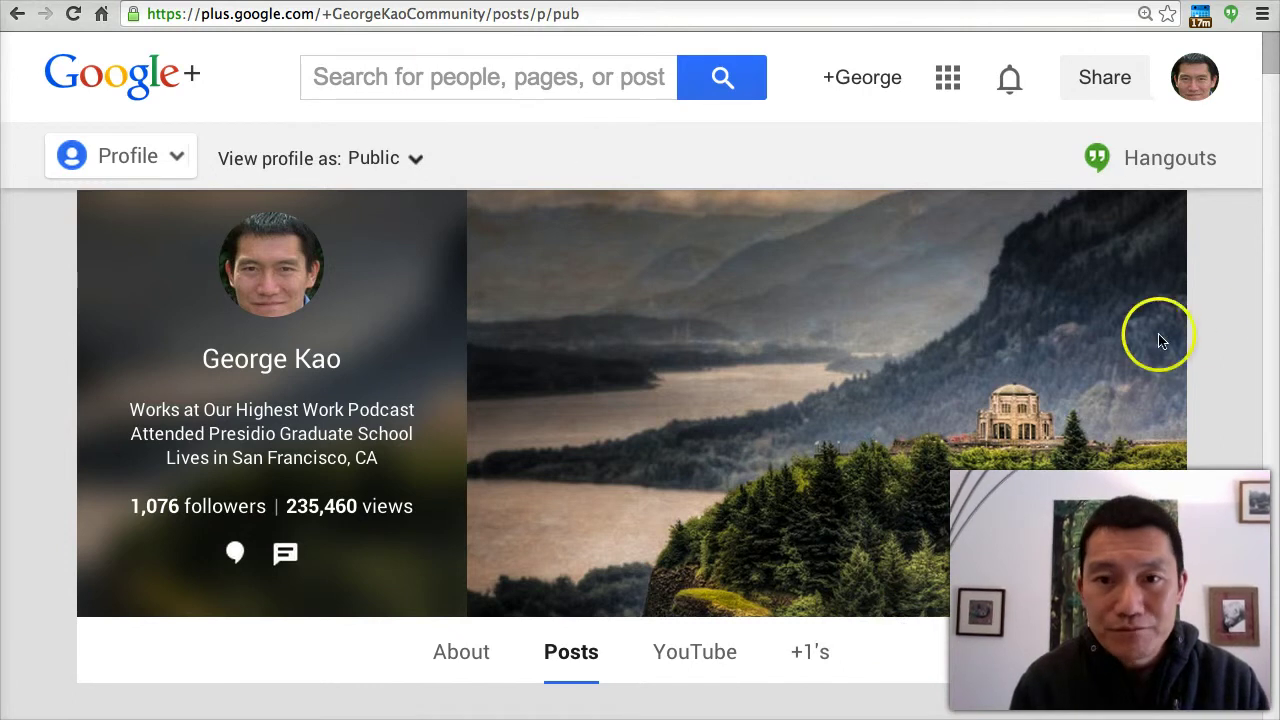
{"action": "scroll", "coordinate": [1210, 318], "scroll_direction": "down", "scroll_amount": 1}
{"action": "scroll", "coordinate": [1211, 313], "scroll_direction": "down", "scroll_amount": 3}
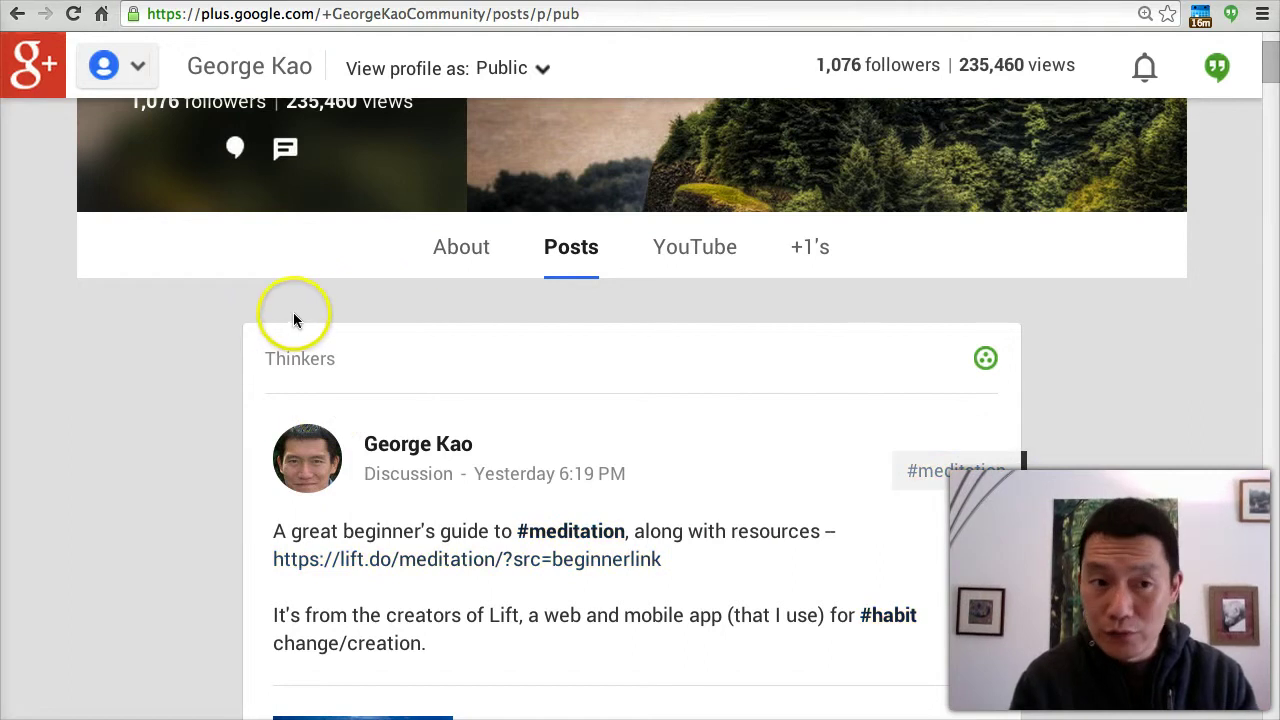
{"action": "scroll", "coordinate": [260, 450], "scroll_direction": "down", "scroll_amount": 7}
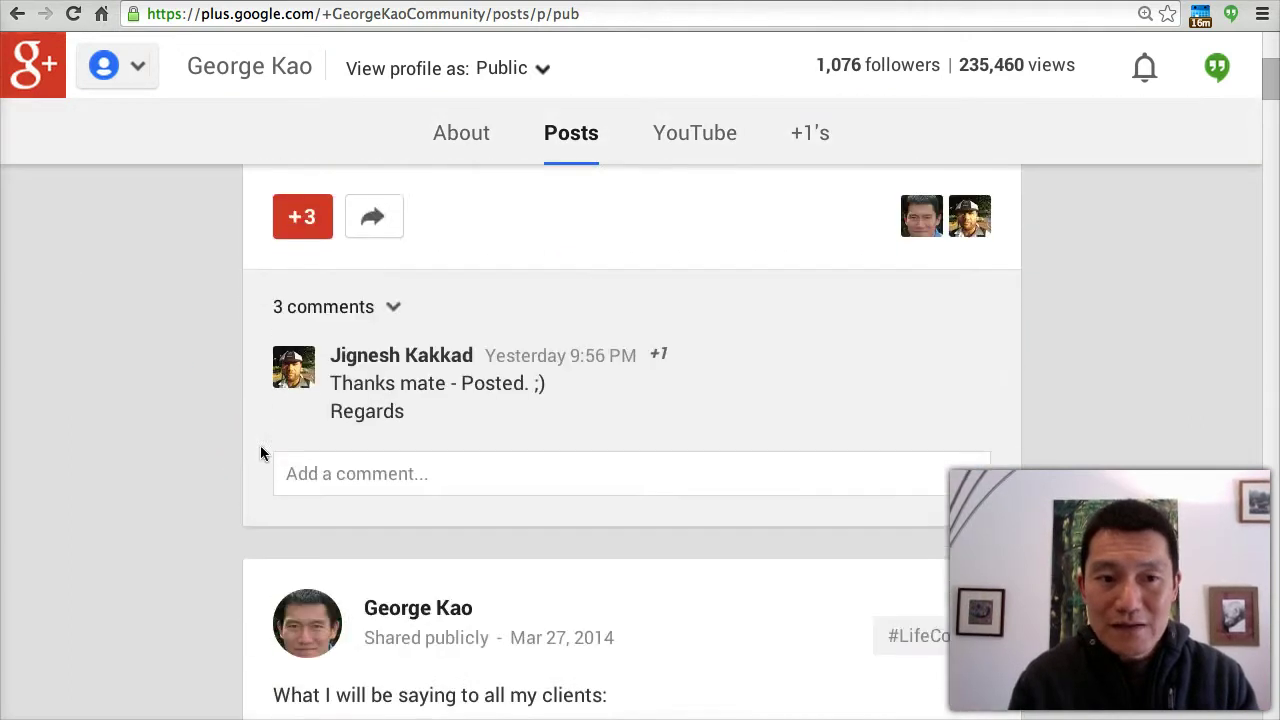
{"action": "scroll", "coordinate": [260, 453], "scroll_direction": "down", "scroll_amount": 5}
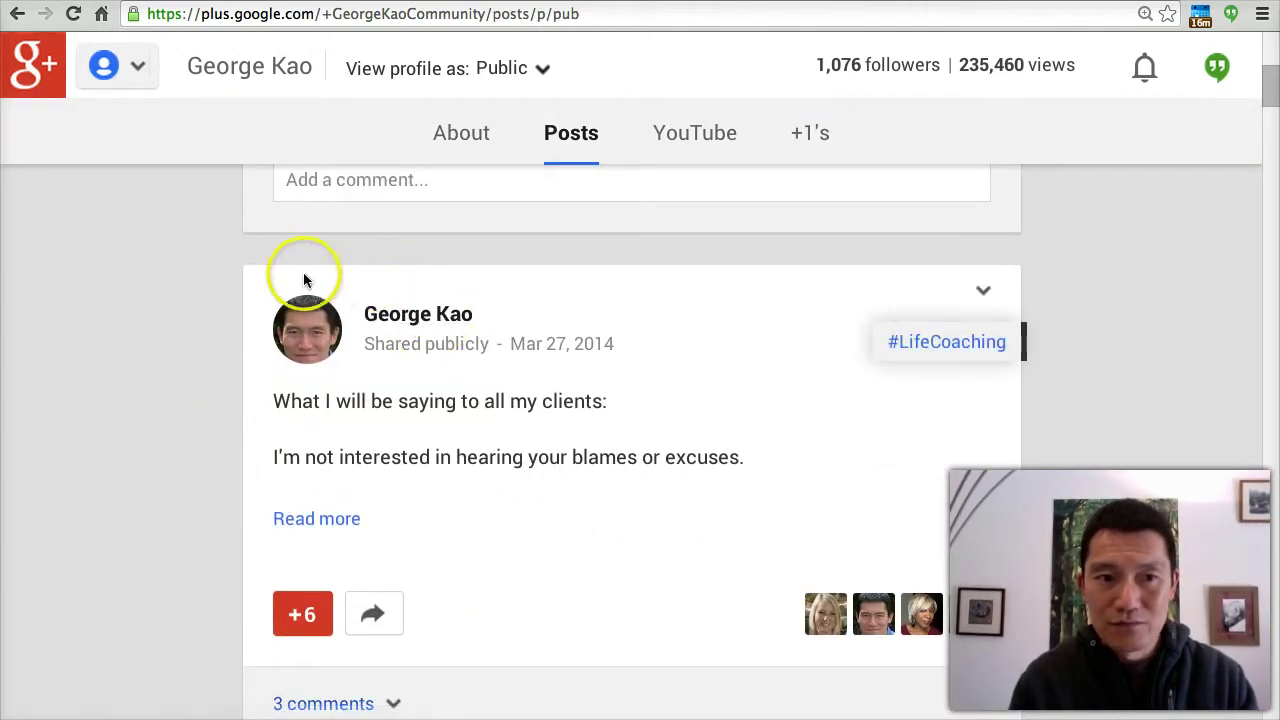
{"action": "scroll", "coordinate": [1098, 320], "scroll_direction": "up", "scroll_amount": 15}
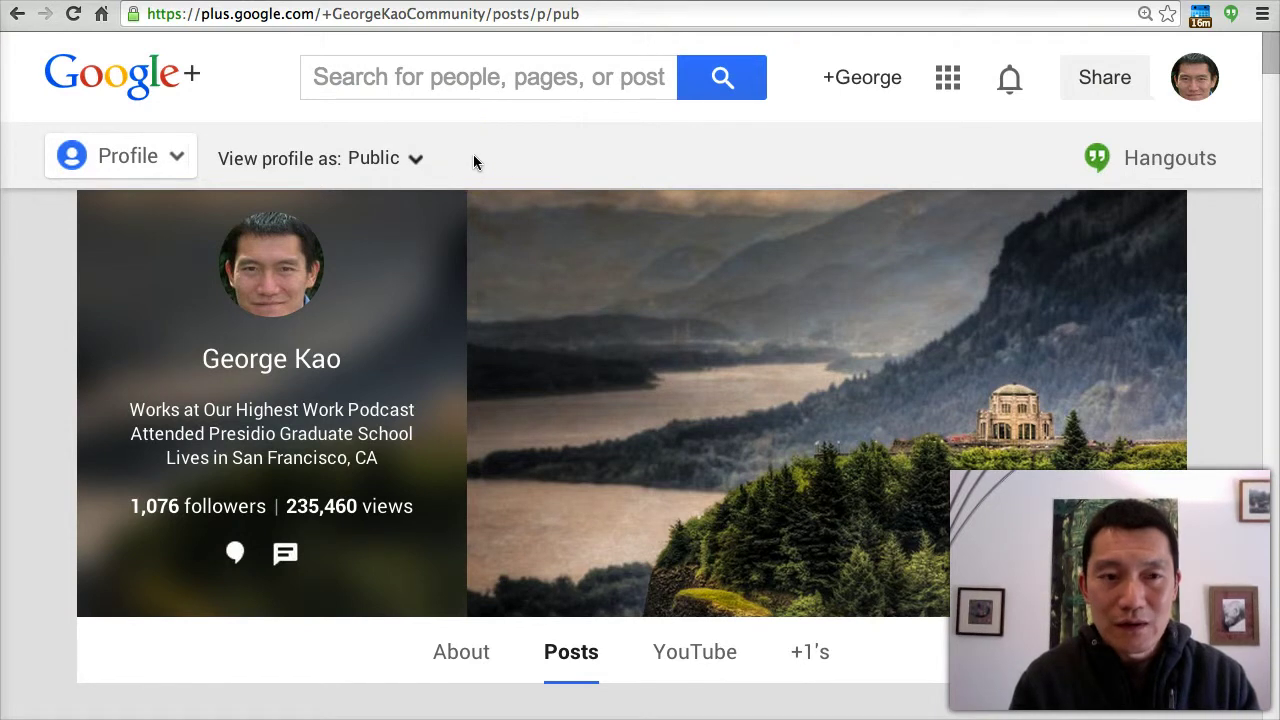
Step: Switch the profile view back to Yourself and open the profile's About page
{"action": "left_click", "coordinate": [386, 159]}
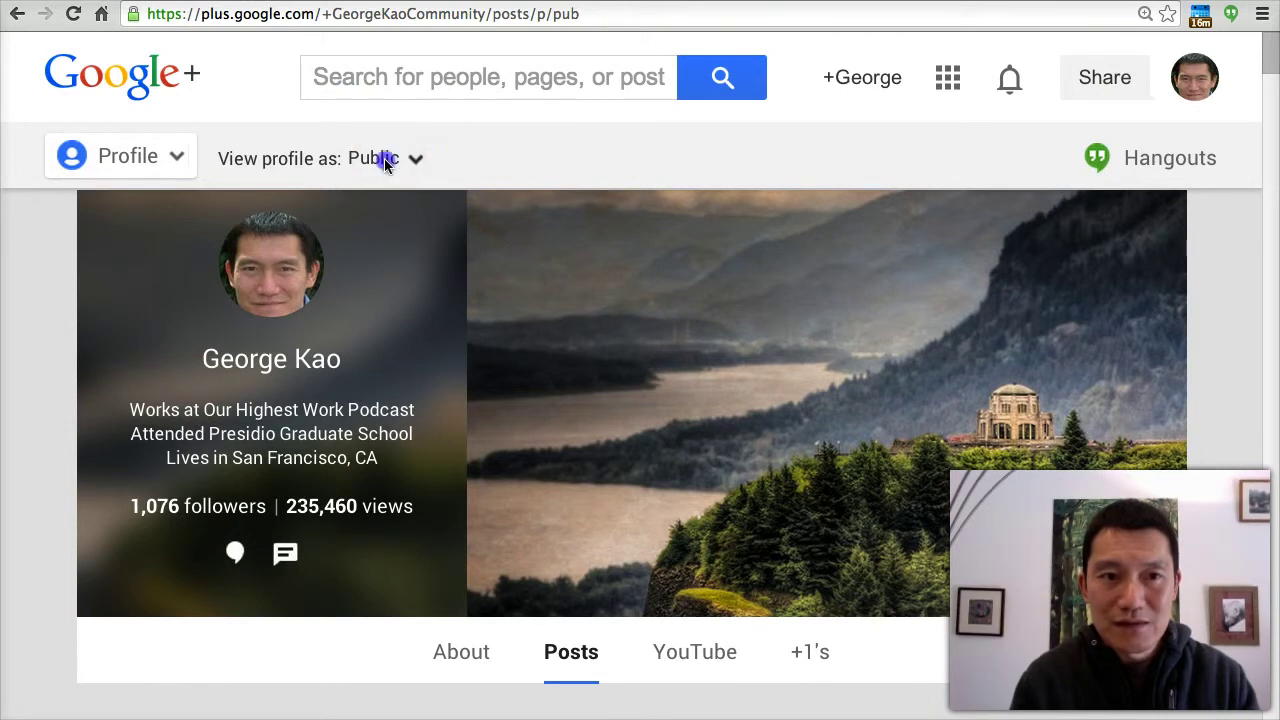
{"action": "left_click", "coordinate": [409, 218]}
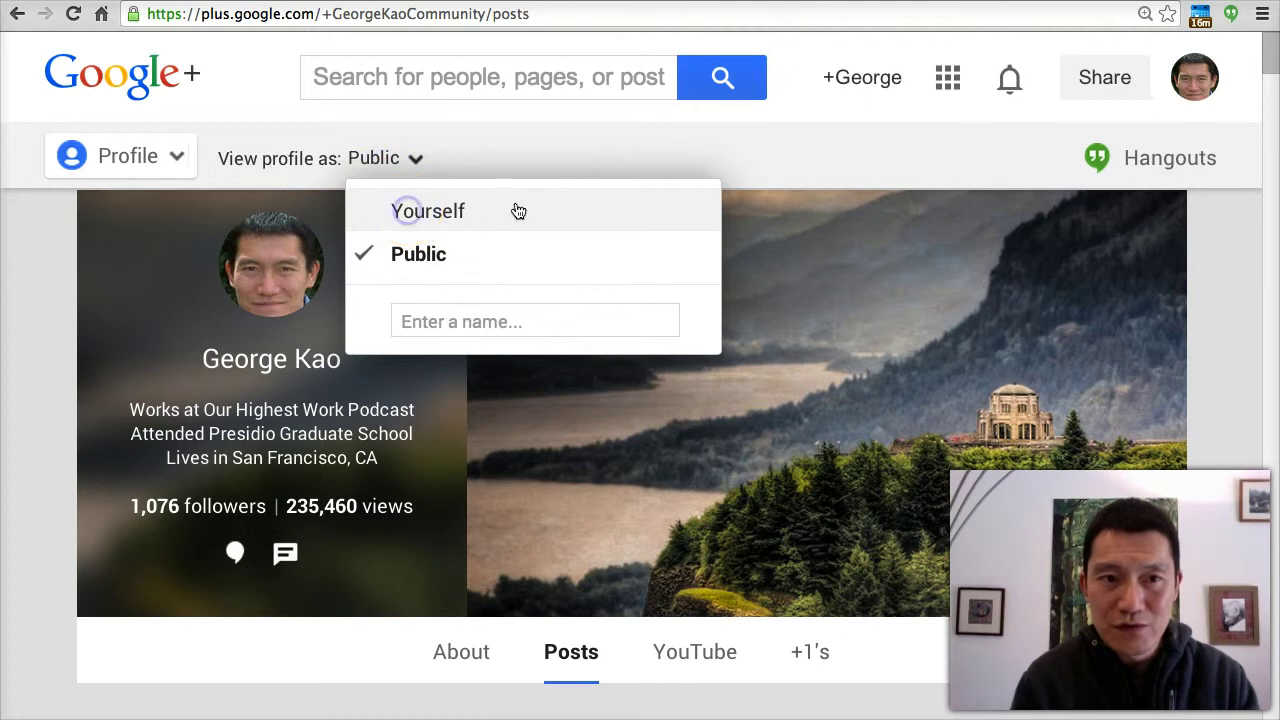
{"action": "scroll", "coordinate": [1217, 314], "scroll_direction": "down", "scroll_amount": 3}
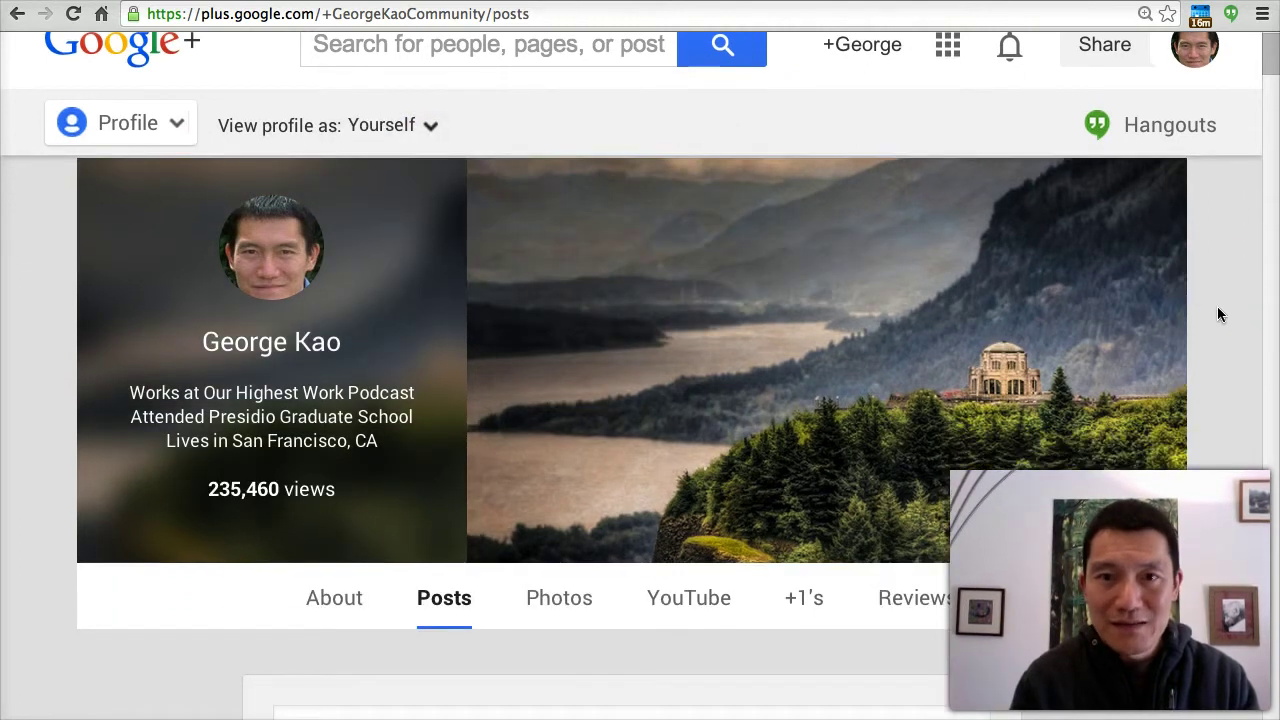
{"action": "scroll", "coordinate": [1216, 314], "scroll_direction": "down", "scroll_amount": 2}
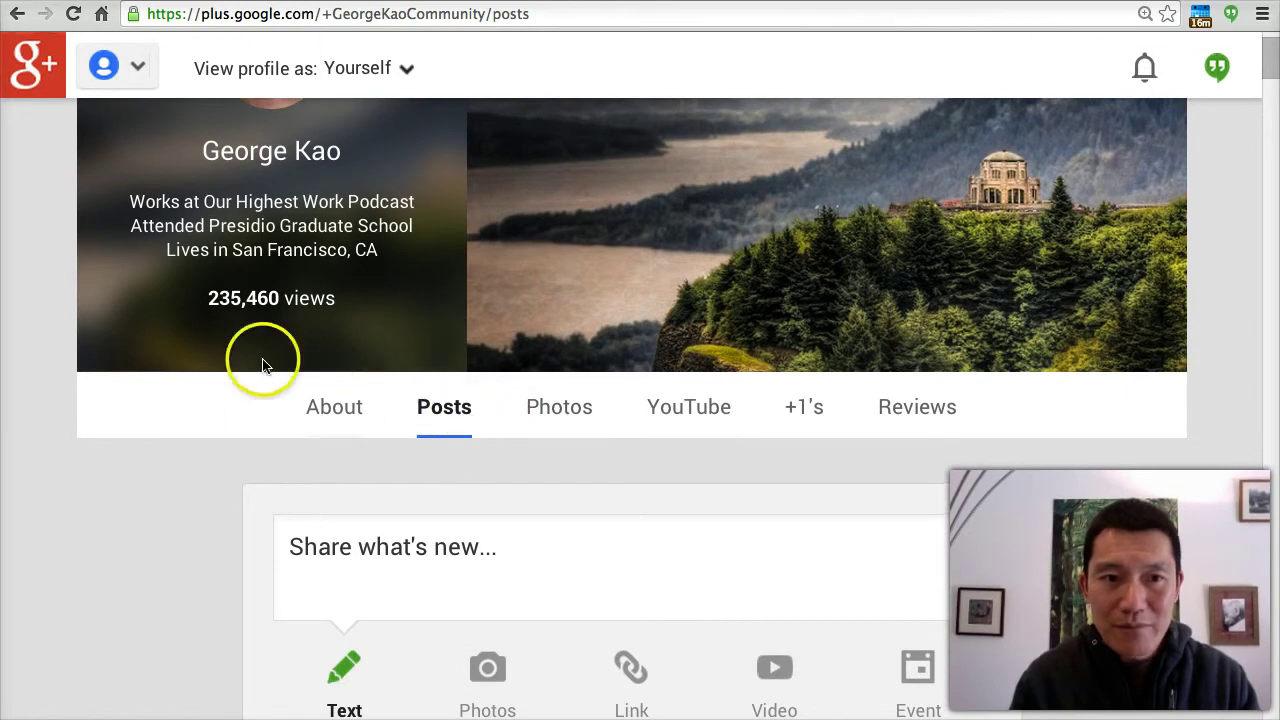
{"action": "left_click", "coordinate": [335, 405]}
{"action": "left_click", "coordinate": [1150, 357]}
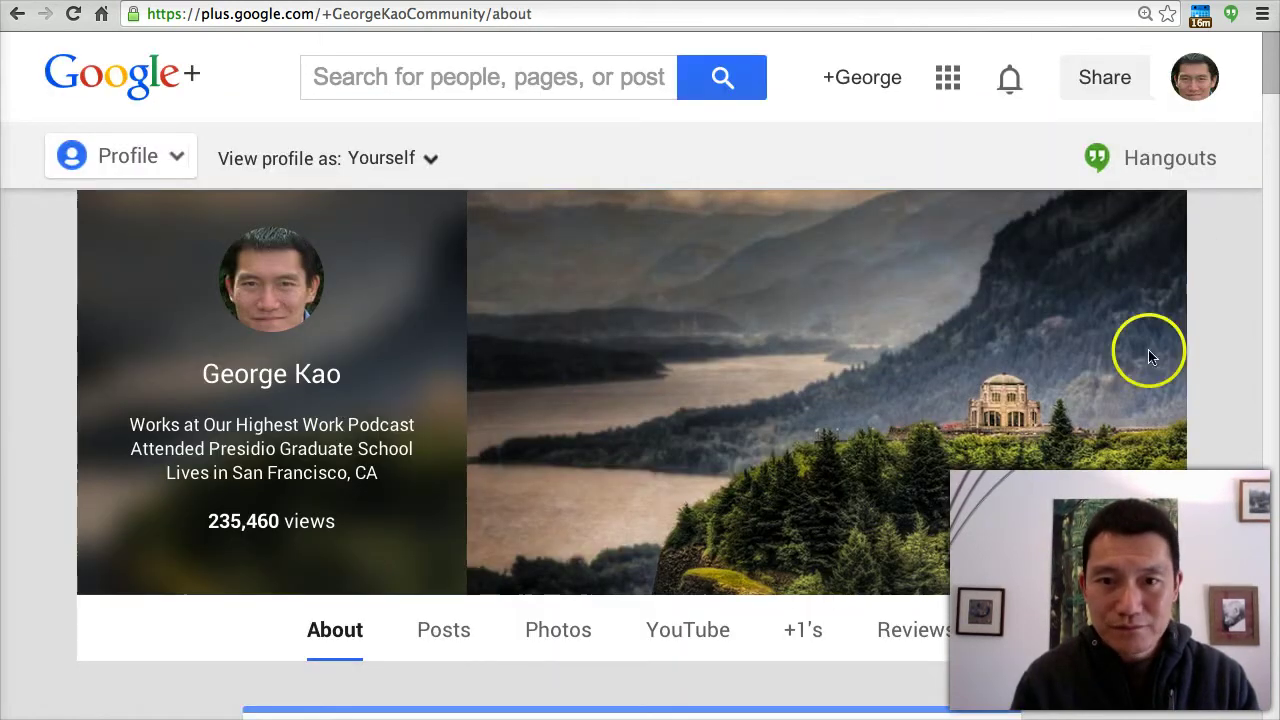
Step: Edit the People section to show people who have added you to circles, leaving people in your circles hidden, and save
{"action": "scroll", "coordinate": [1226, 290], "scroll_direction": "down", "scroll_amount": 5}
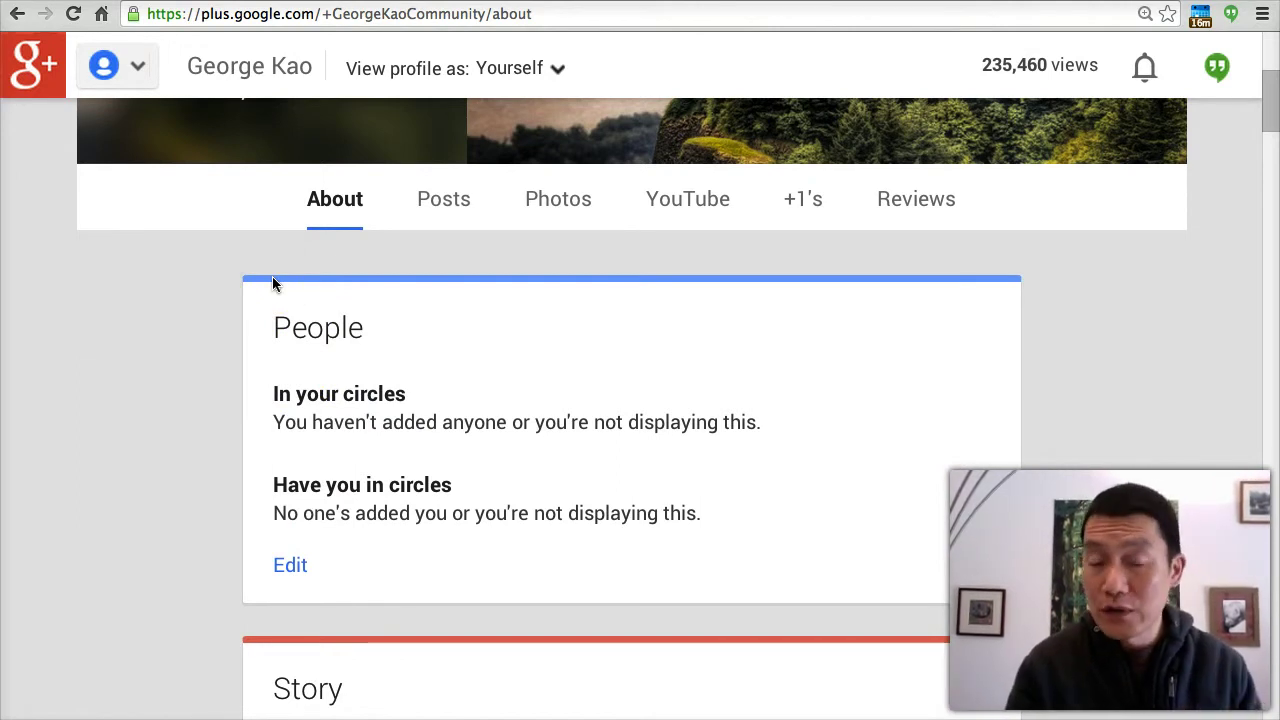
{"action": "left_click", "coordinate": [280, 566]}
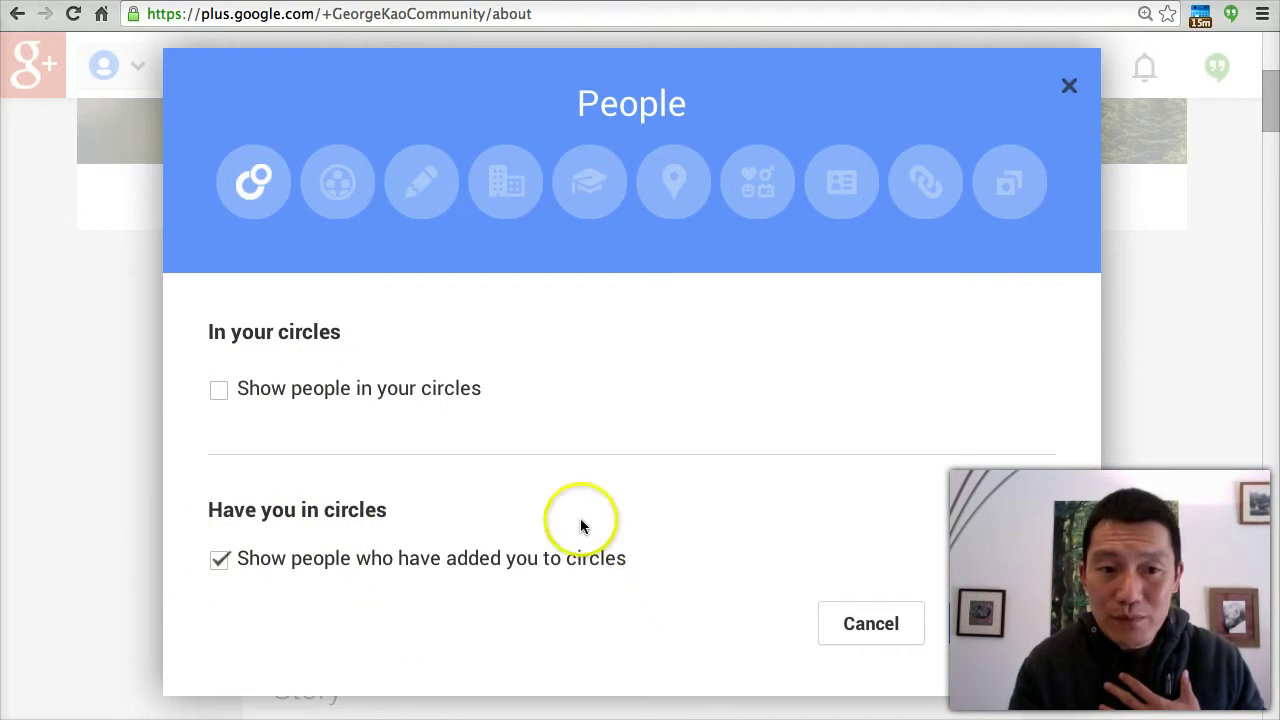
{"action": "left_click", "coordinate": [220, 560]}
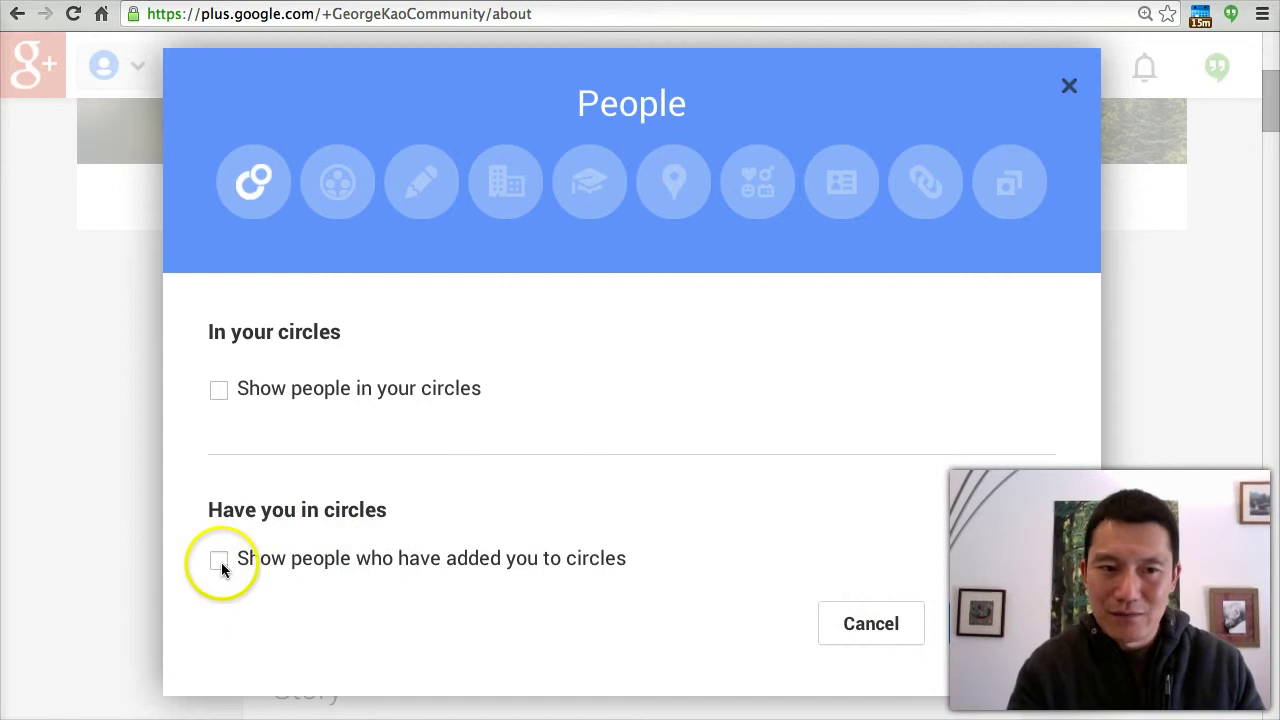
{"action": "left_click", "coordinate": [220, 561]}
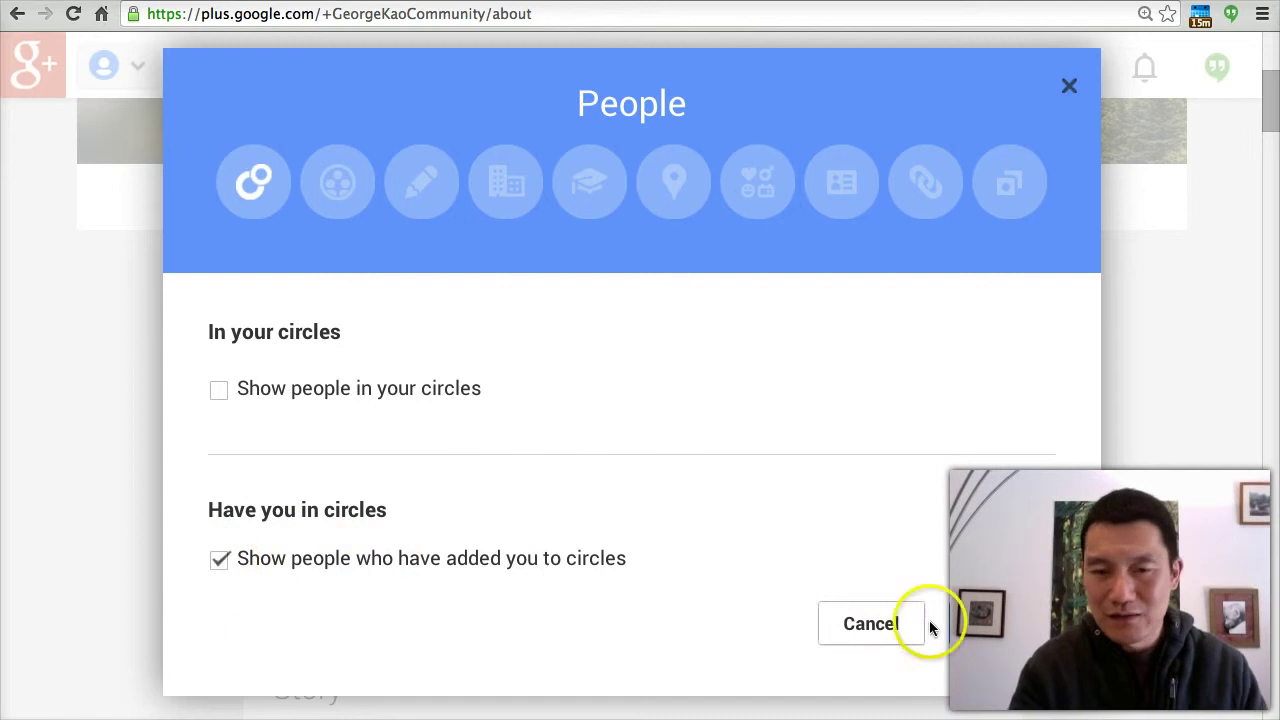
{"action": "left_click", "coordinate": [985, 633]}
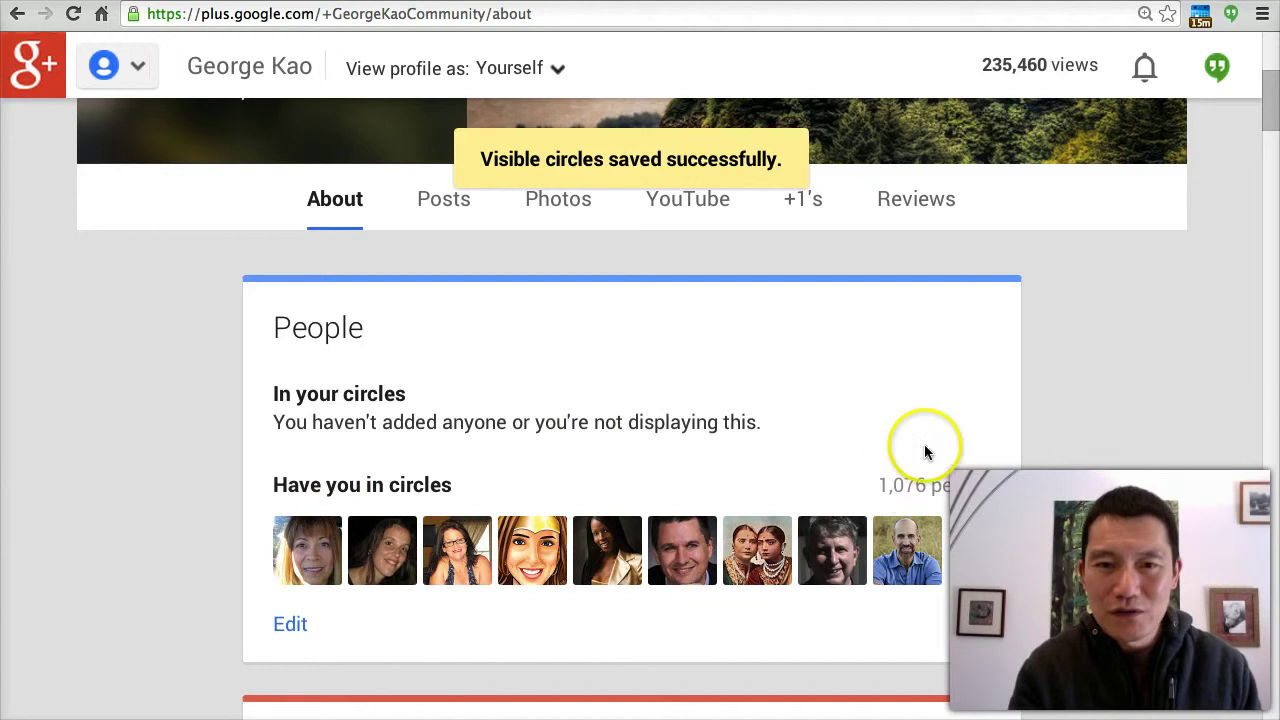
Step: Open the profile's Story section, with its tagline, introduction and bragging rights, for editing
{"action": "scroll", "coordinate": [1033, 367], "scroll_direction": "down", "scroll_amount": 5}
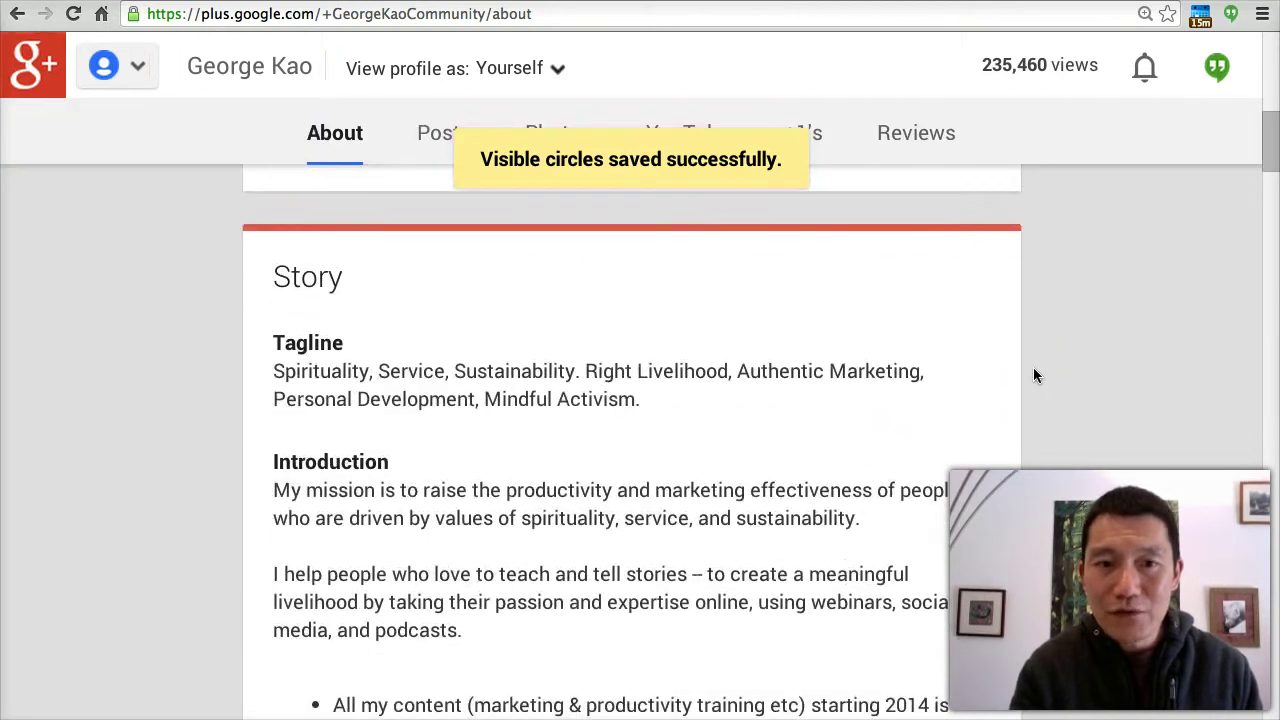
{"action": "scroll", "coordinate": [700, 363], "scroll_direction": "down", "scroll_amount": 1}
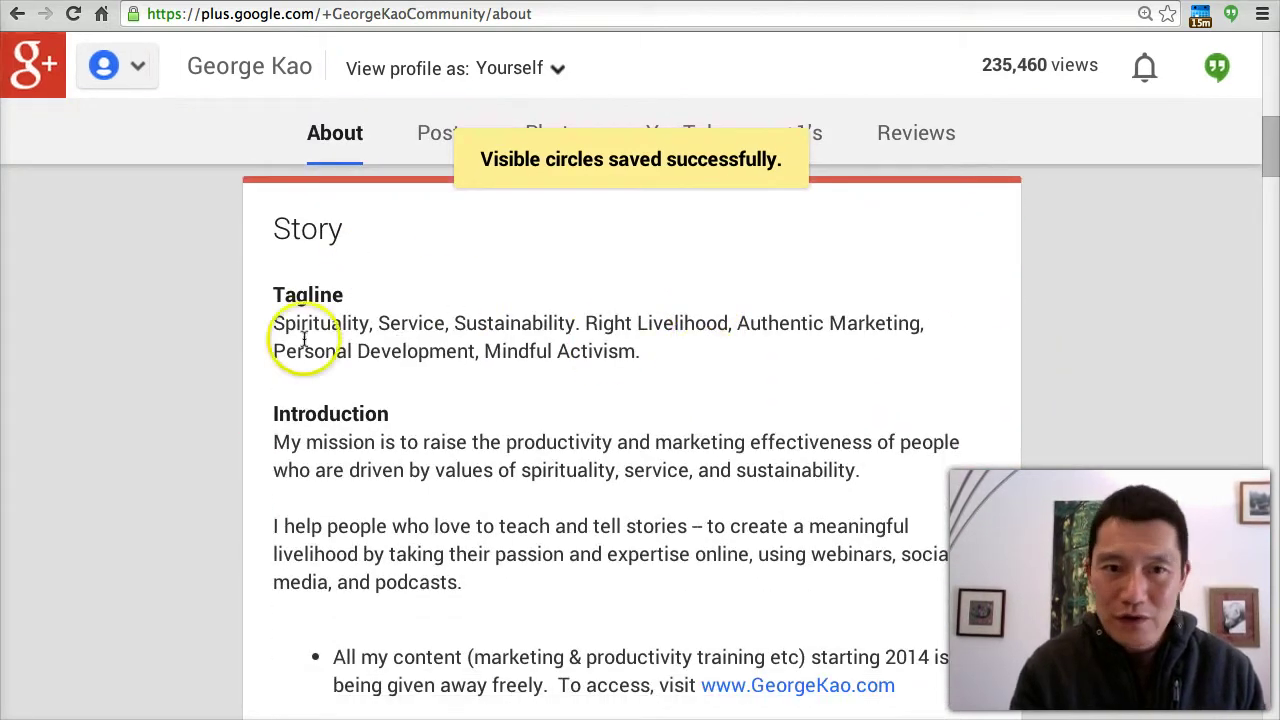
{"action": "scroll", "coordinate": [594, 393], "scroll_direction": "down", "scroll_amount": 2}
{"action": "scroll", "coordinate": [625, 390], "scroll_direction": "down", "scroll_amount": 3}
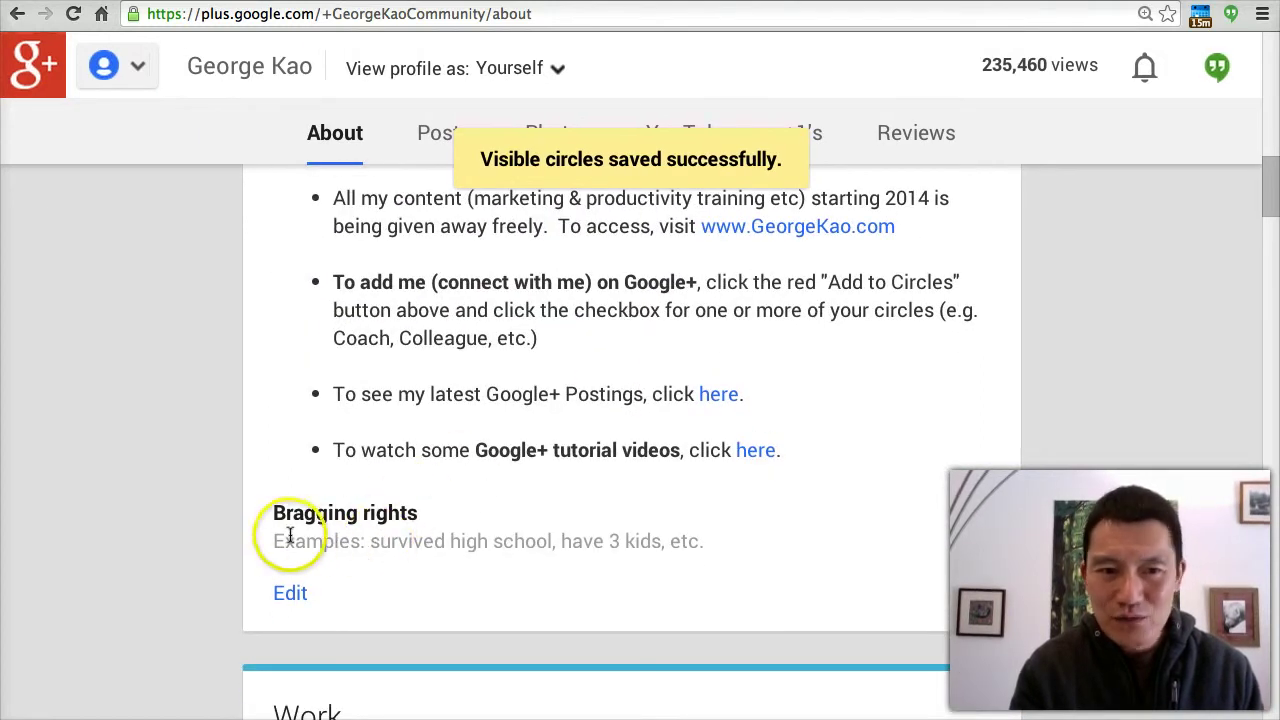
{"action": "left_click", "coordinate": [290, 594]}
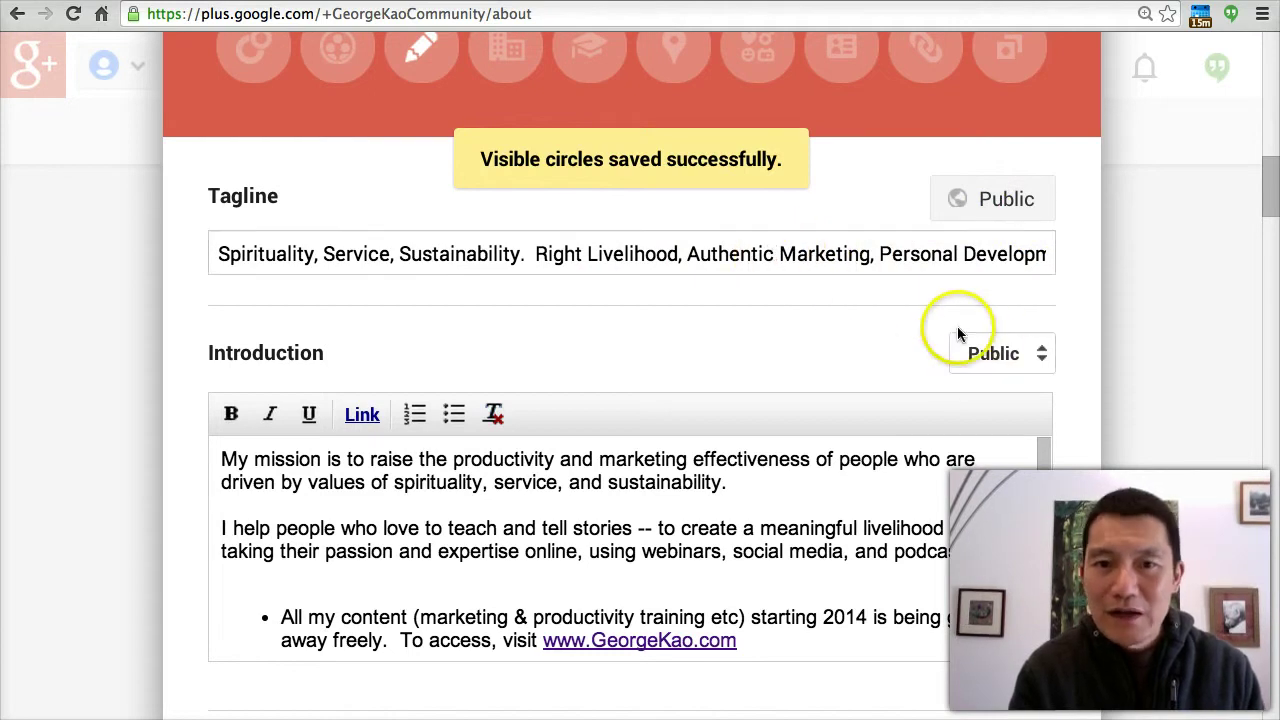
Step: Switch the Introduction's visibility to Custom, remove Public from its audience and browse the circles that can be added
{"action": "left_click", "coordinate": [995, 355]}
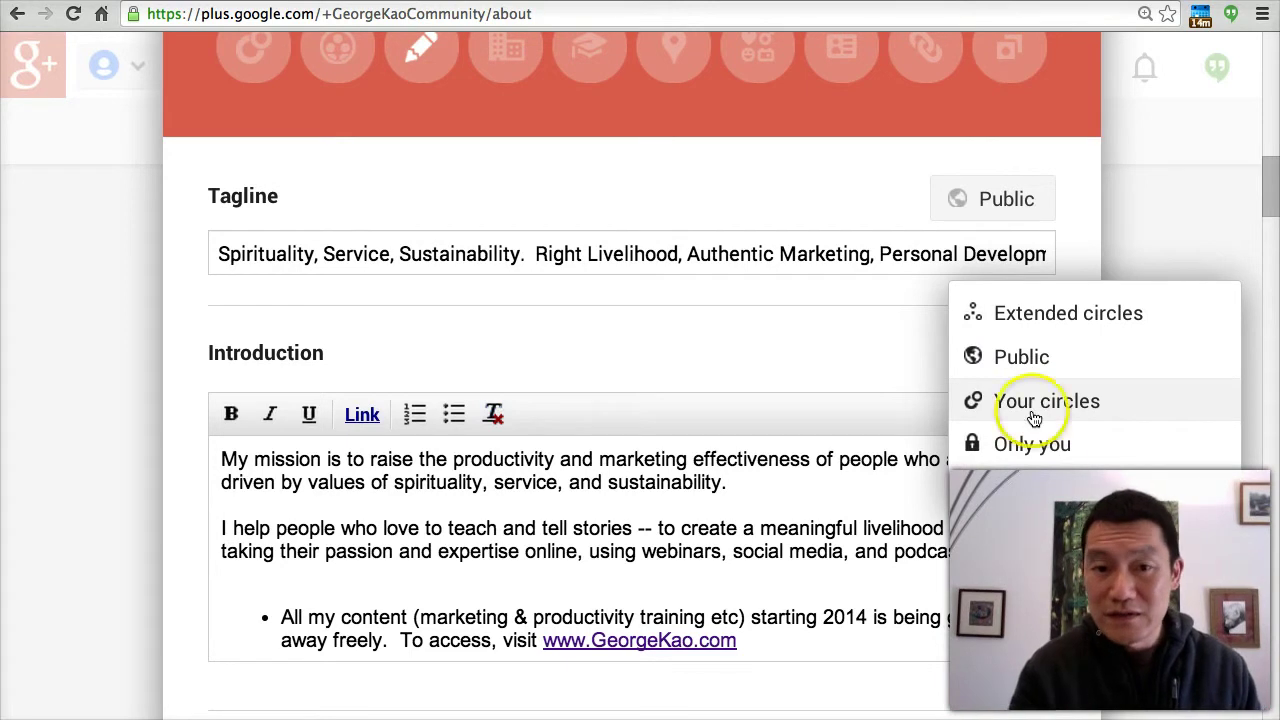
{"action": "left_click", "coordinate": [1043, 498]}
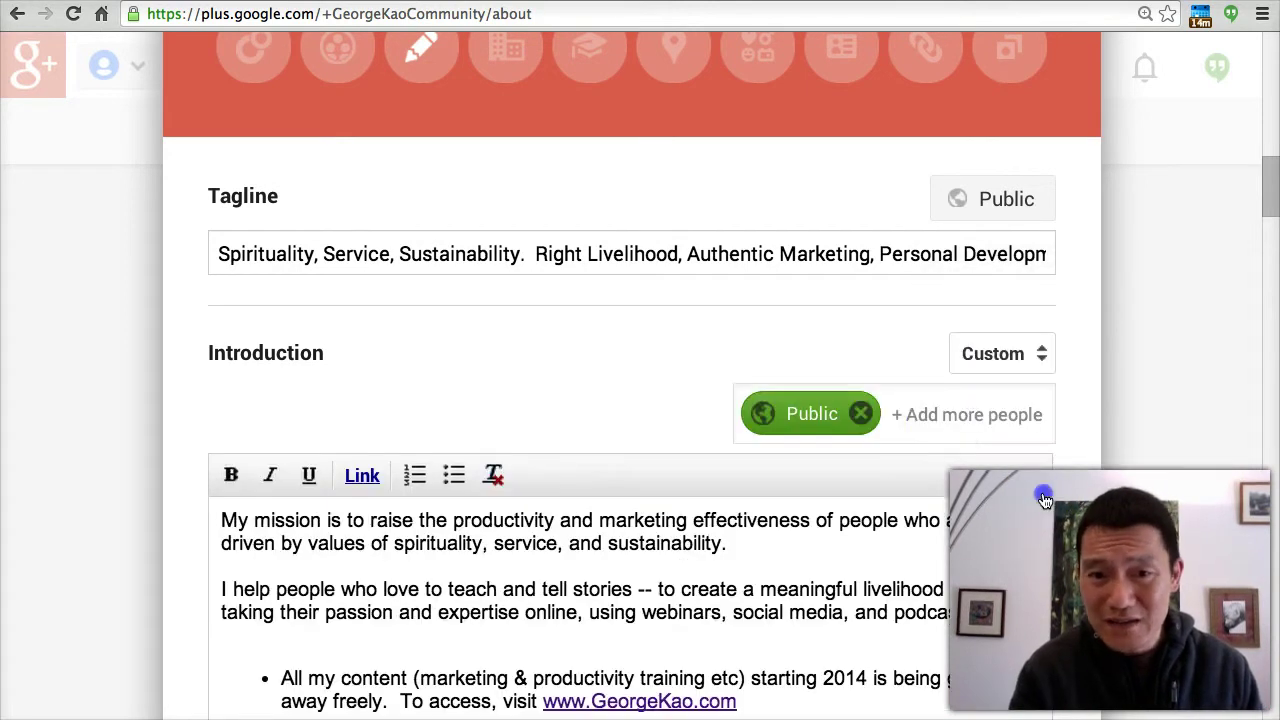
{"action": "left_click", "coordinate": [862, 414]}
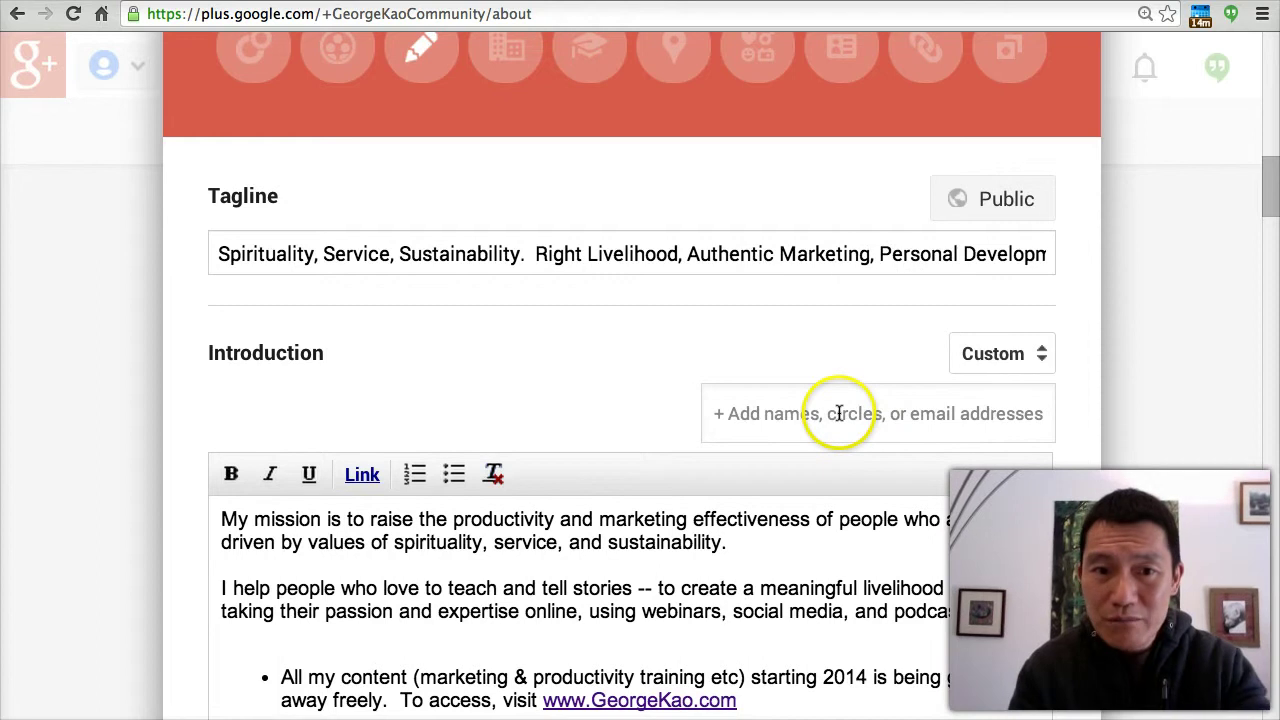
{"action": "left_click", "coordinate": [839, 413]}
{"action": "scroll", "coordinate": [865, 535], "scroll_direction": "down", "scroll_amount": 4}
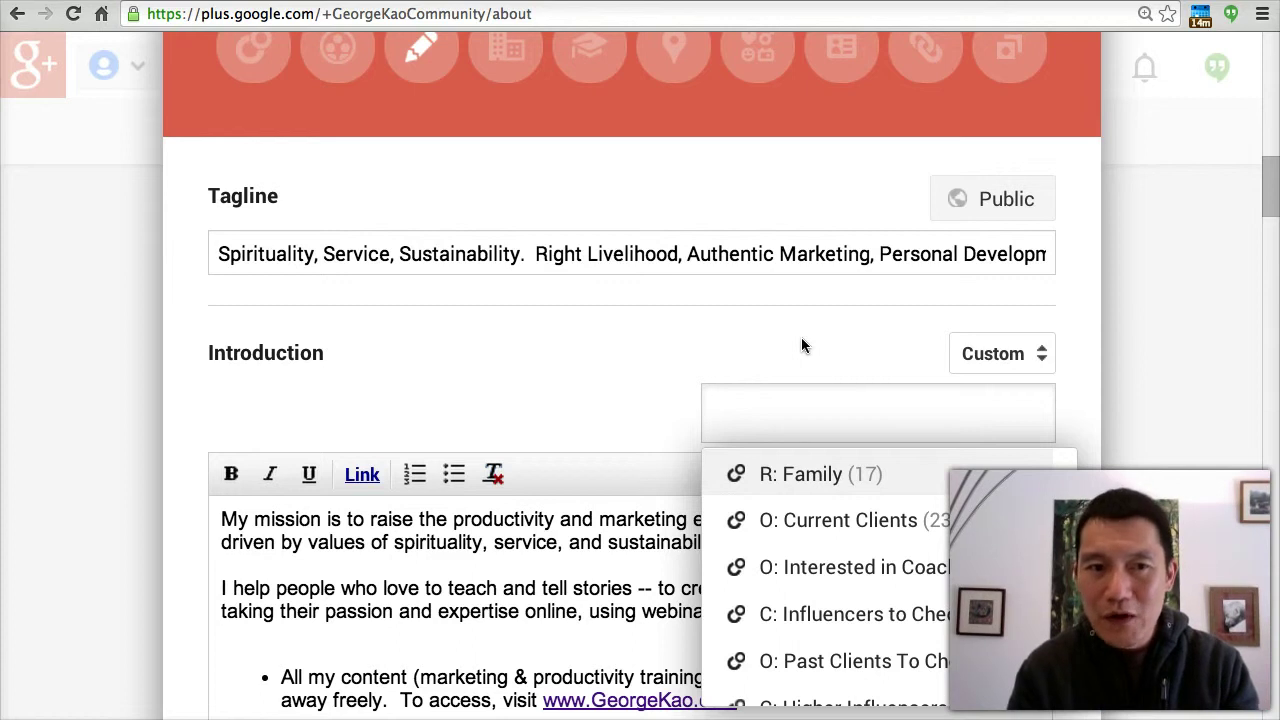
Step: Add Public back to the Introduction's custom audience, set its visibility to Public and recheck the available visibility options
{"action": "left_click", "coordinate": [801, 349]}
{"action": "left_click", "coordinate": [797, 394]}
{"action": "type", "text": "Piu"}
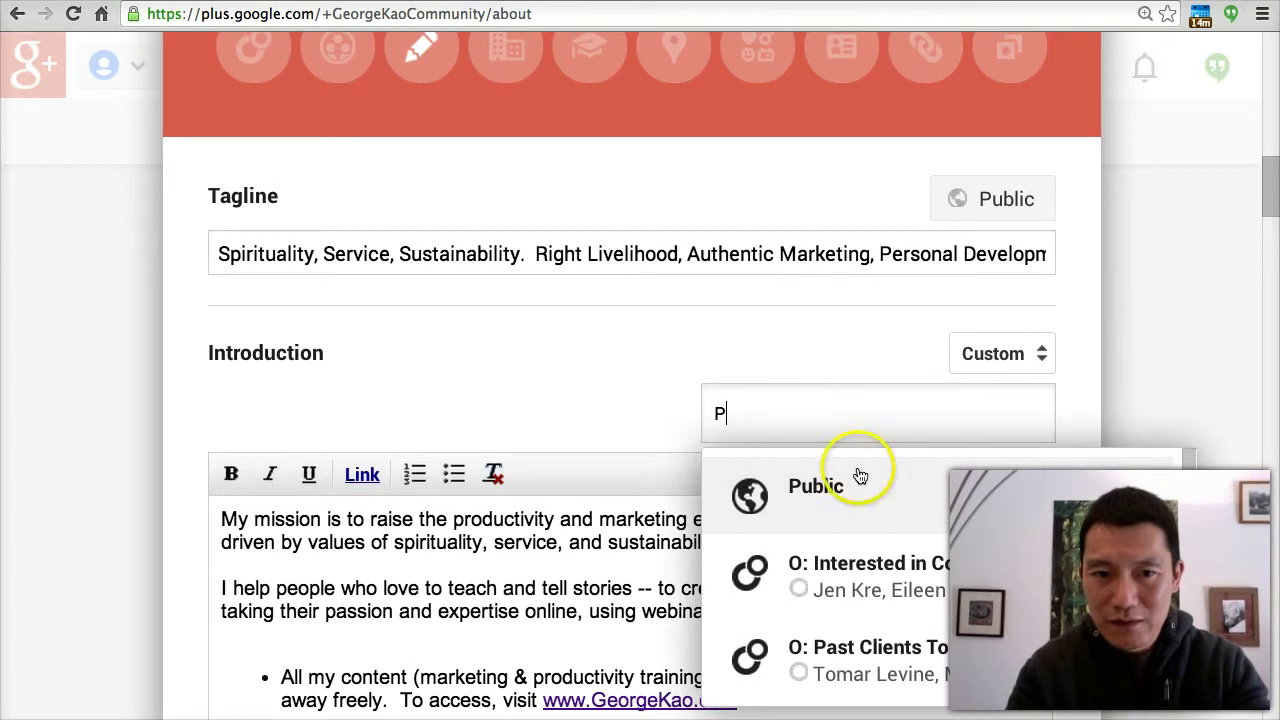
{"action": "left_click", "coordinate": [848, 487]}
{"action": "left_click", "coordinate": [1003, 368]}
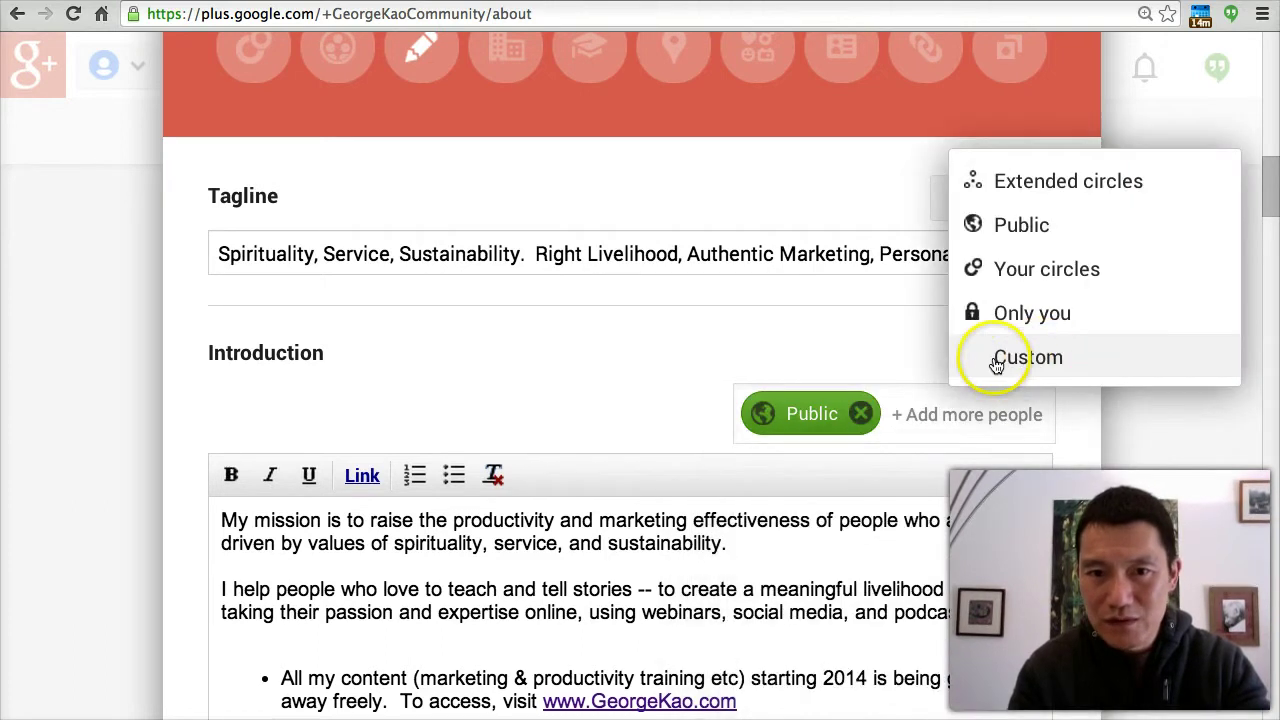
{"action": "left_click", "coordinate": [1049, 220]}
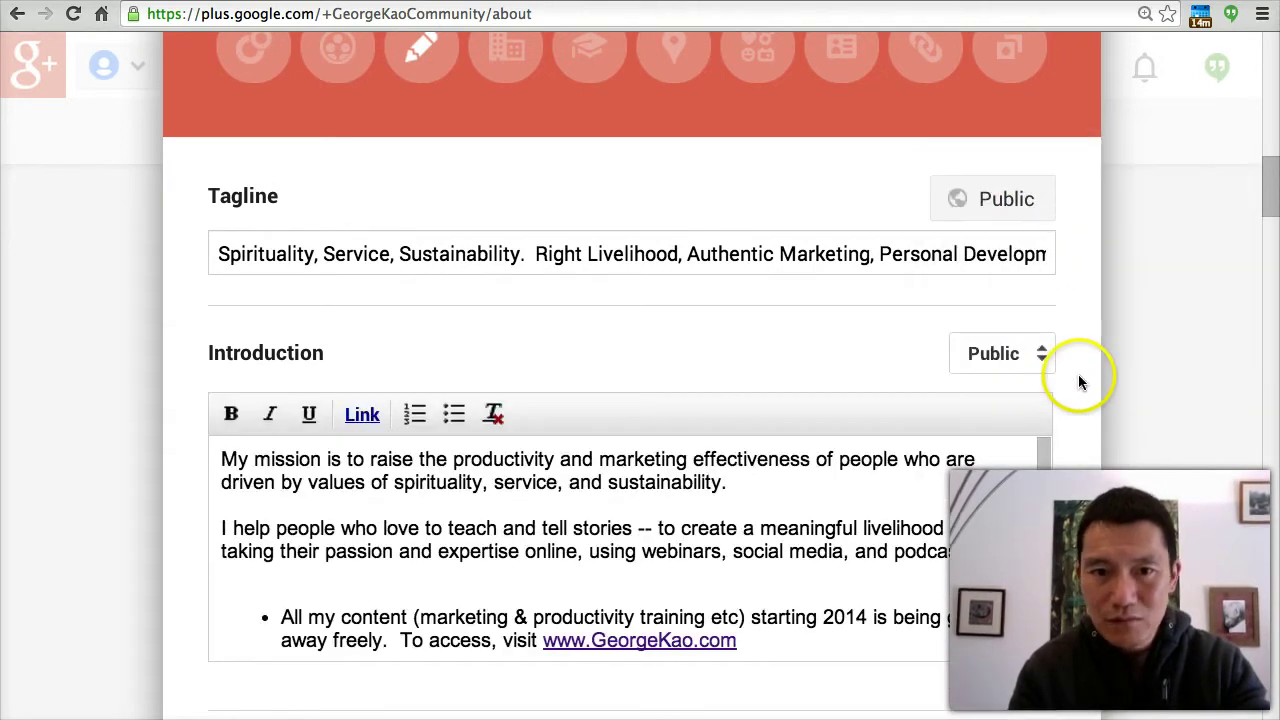
{"action": "scroll", "coordinate": [1078, 370], "scroll_direction": "down", "scroll_amount": 1}
{"action": "left_click", "coordinate": [1004, 331]}
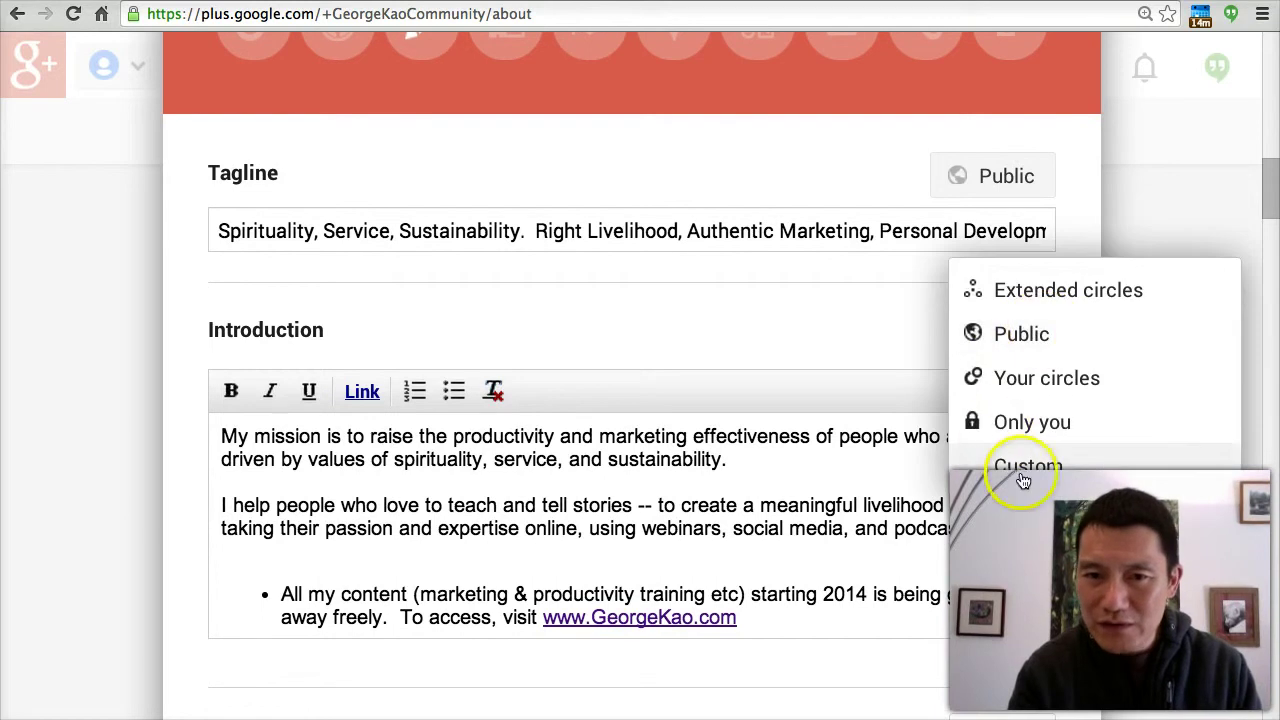
{"action": "left_click", "coordinate": [834, 311]}
Step: Set the visibility of Bragging rights to Only you and save the Story section
{"action": "scroll", "coordinate": [1081, 319], "scroll_direction": "down", "scroll_amount": 6}
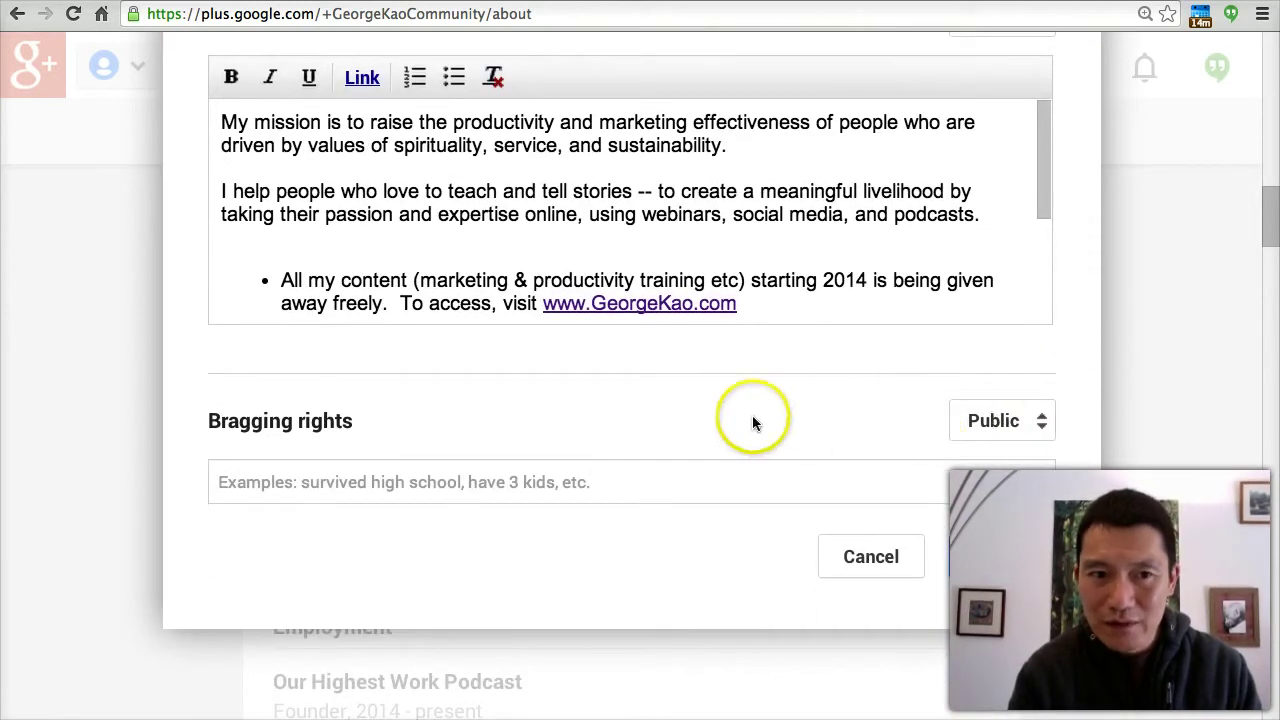
{"action": "left_click", "coordinate": [1006, 421]}
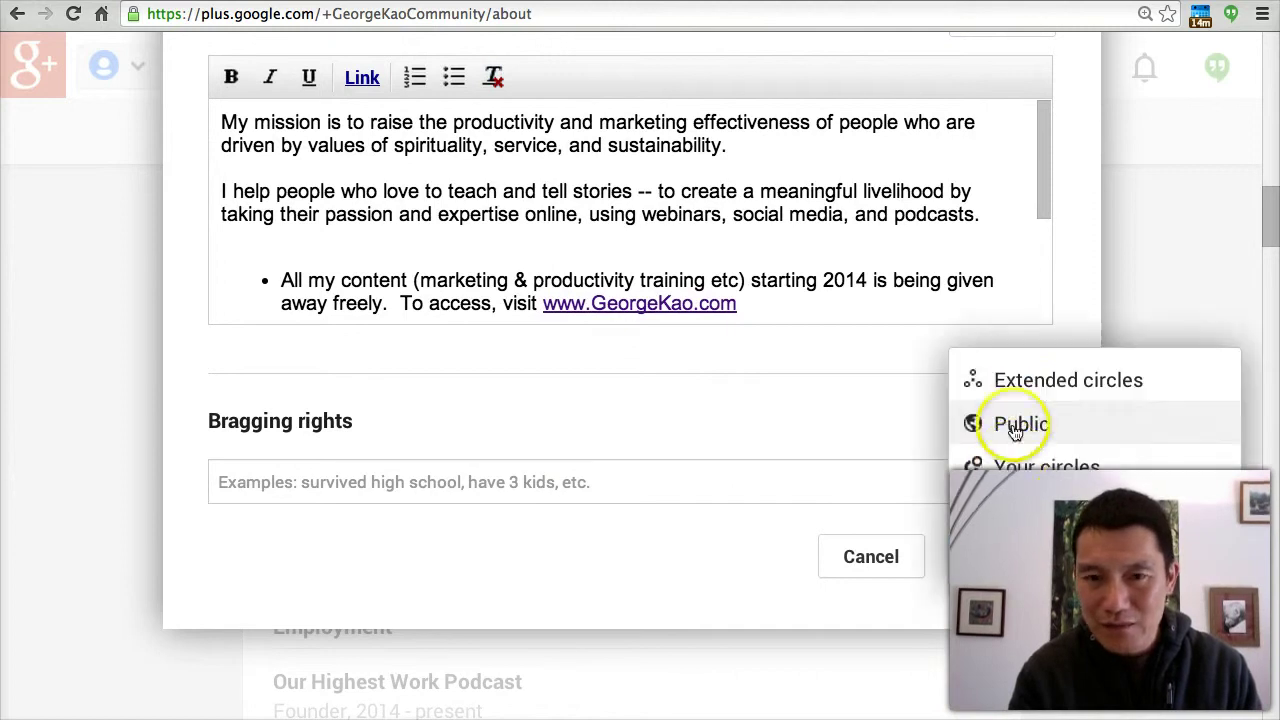
{"action": "left_click", "coordinate": [1012, 507]}
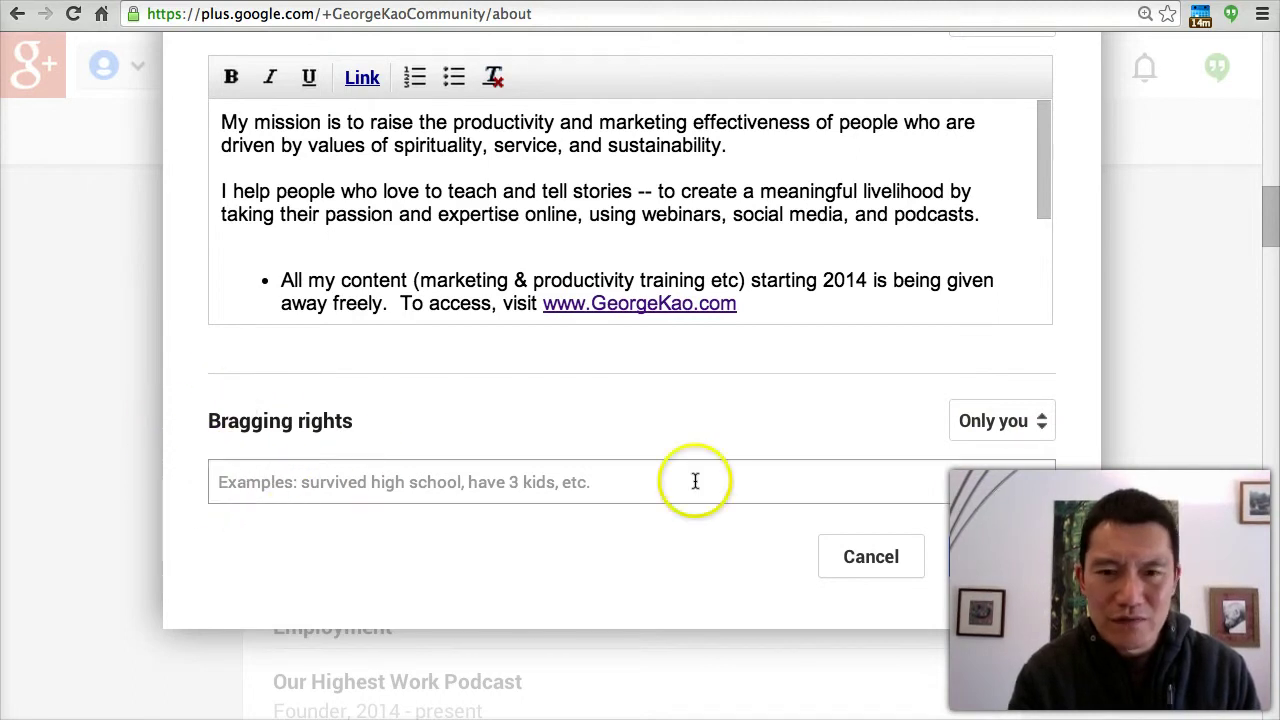
{"action": "left_click", "coordinate": [1018, 570]}
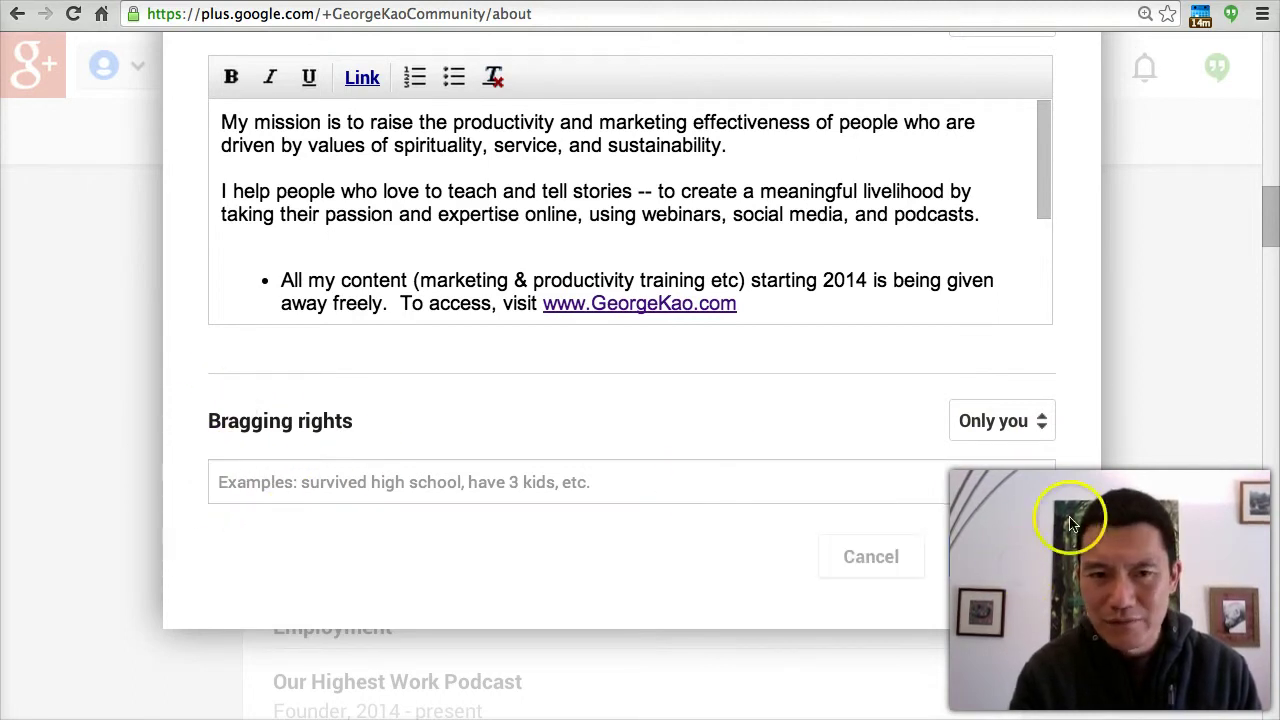
Step: Examine the visibility settings for Occupation, Skills and Employment in the Work section's editor, and close it without saving
{"action": "scroll", "coordinate": [1126, 354], "scroll_direction": "down", "scroll_amount": 3}
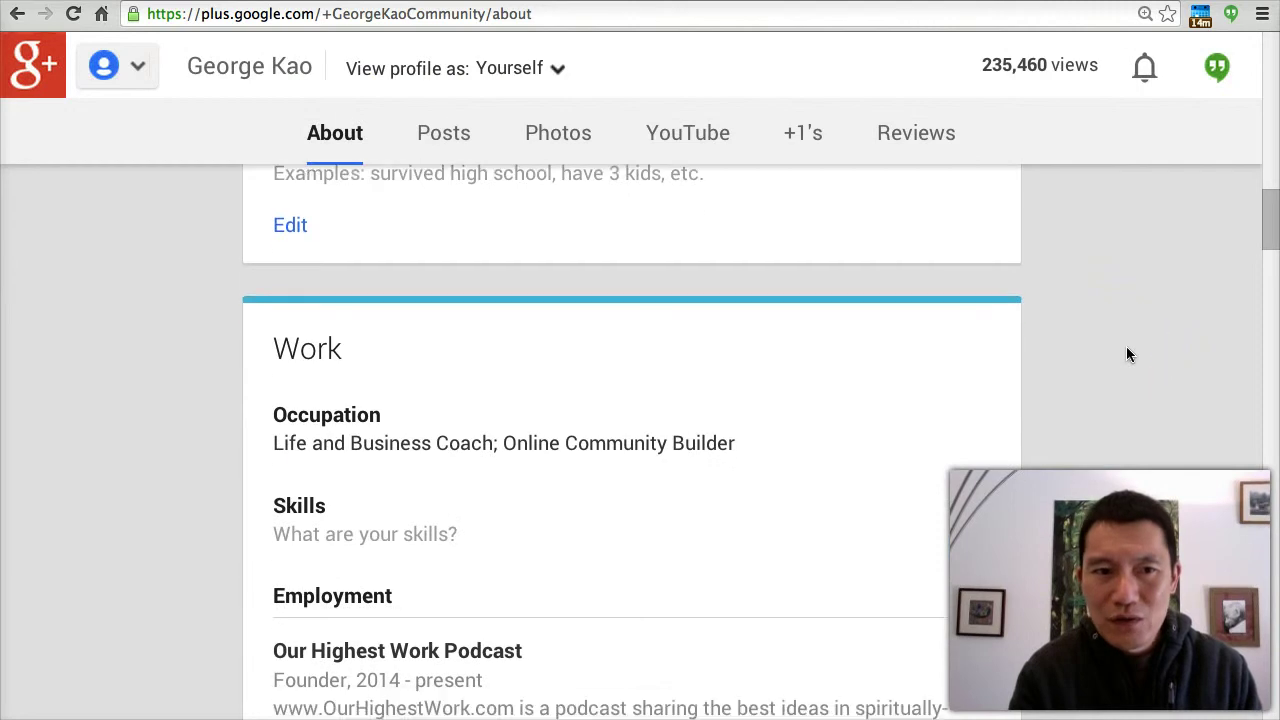
{"action": "scroll", "coordinate": [450, 281], "scroll_direction": "down", "scroll_amount": 5}
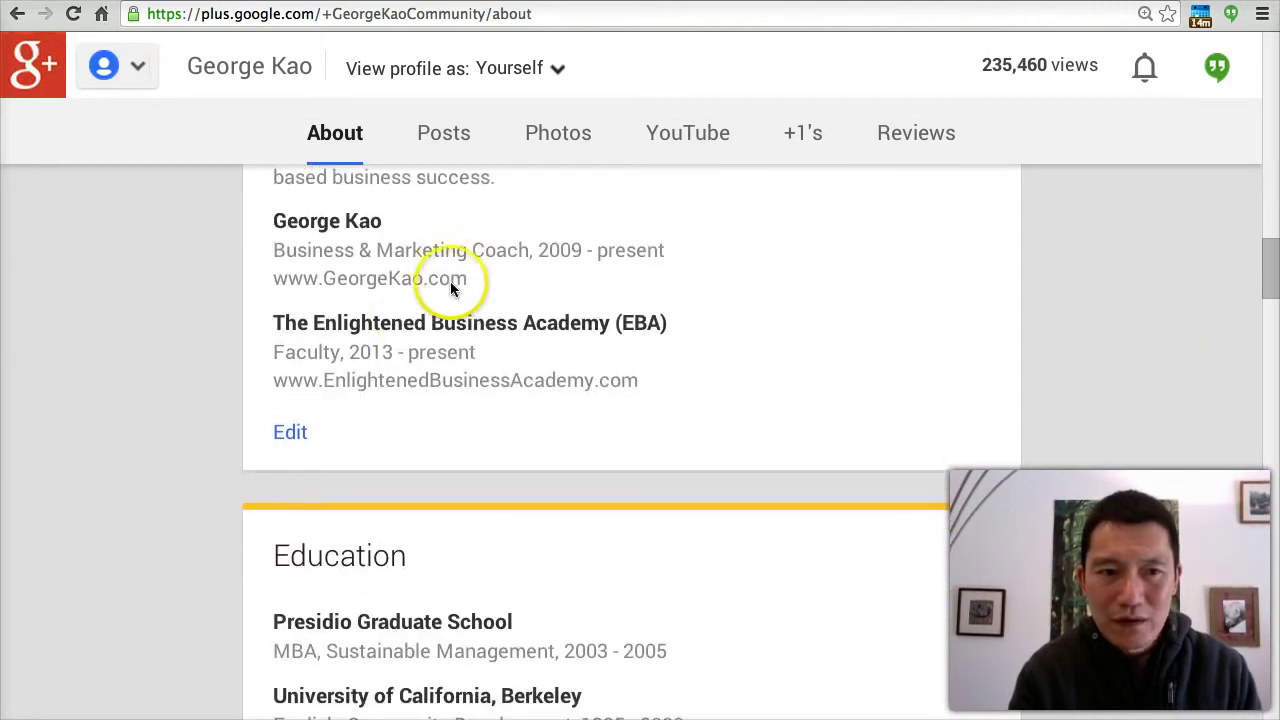
{"action": "left_click", "coordinate": [290, 433]}
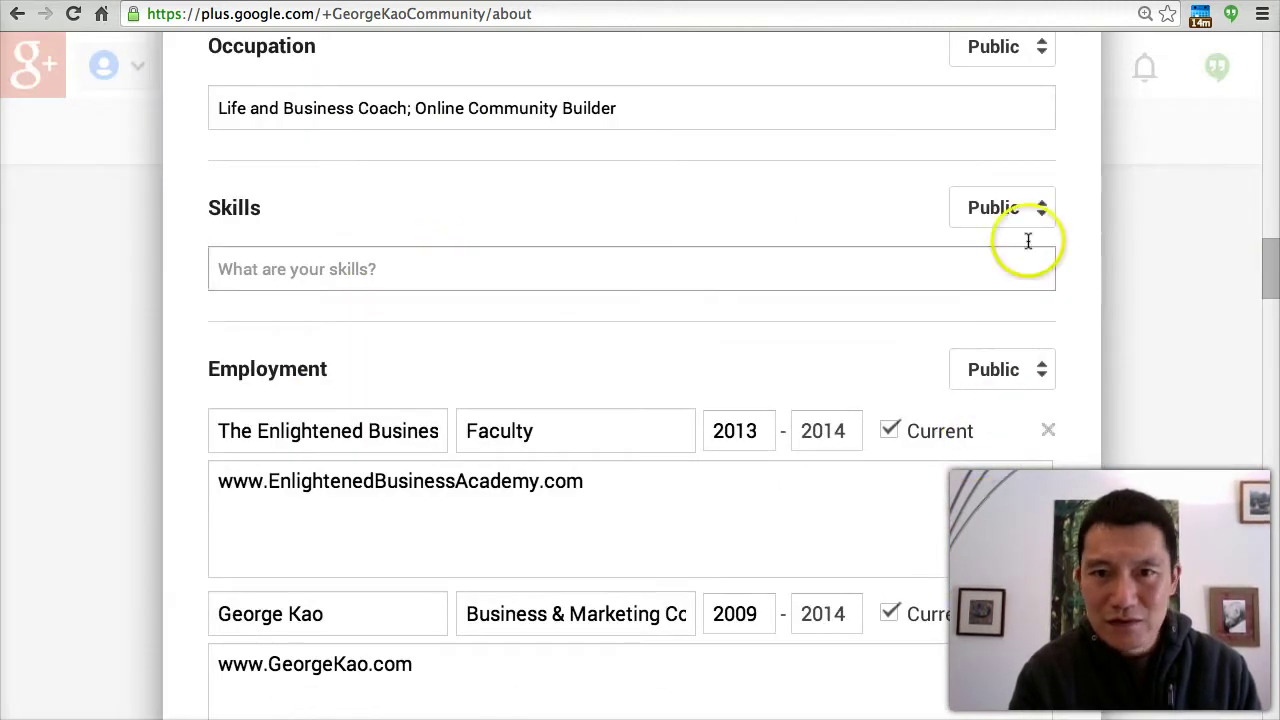
{"action": "scroll", "coordinate": [1023, 60], "scroll_direction": "up", "scroll_amount": 1}
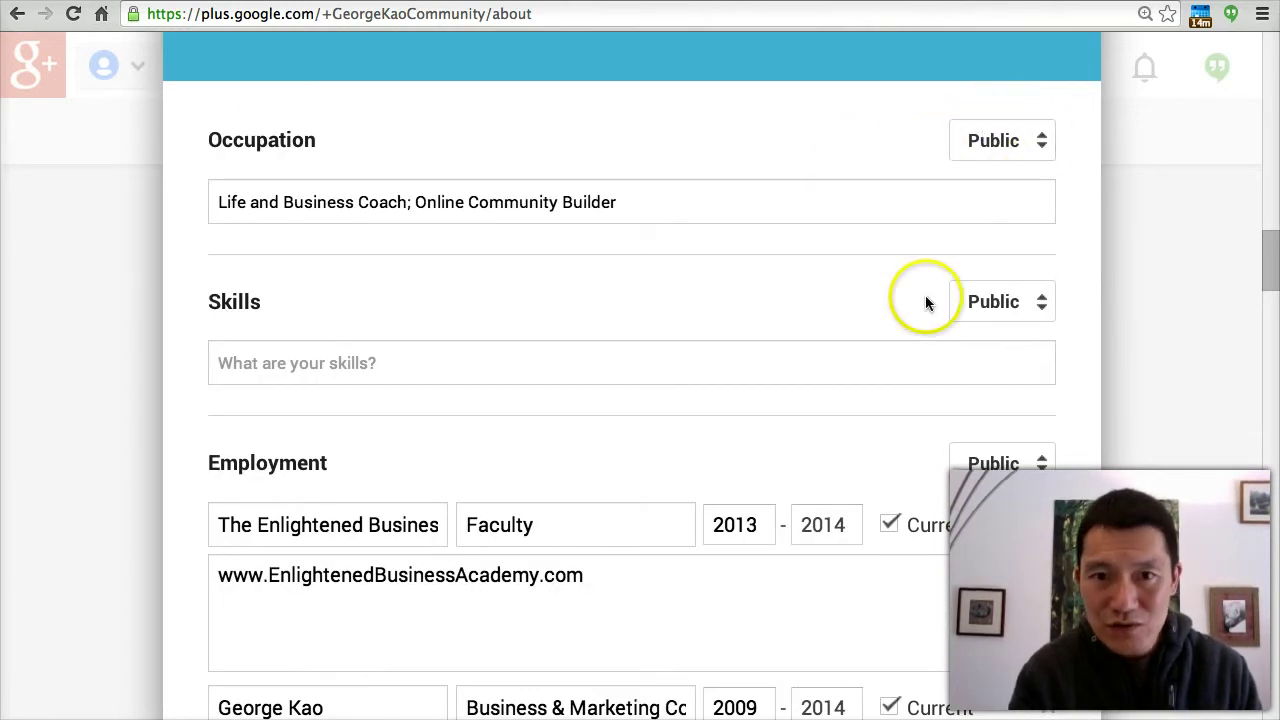
{"action": "scroll", "coordinate": [925, 300], "scroll_direction": "down", "scroll_amount": 1}
{"action": "scroll", "coordinate": [928, 235], "scroll_direction": "down", "scroll_amount": 6}
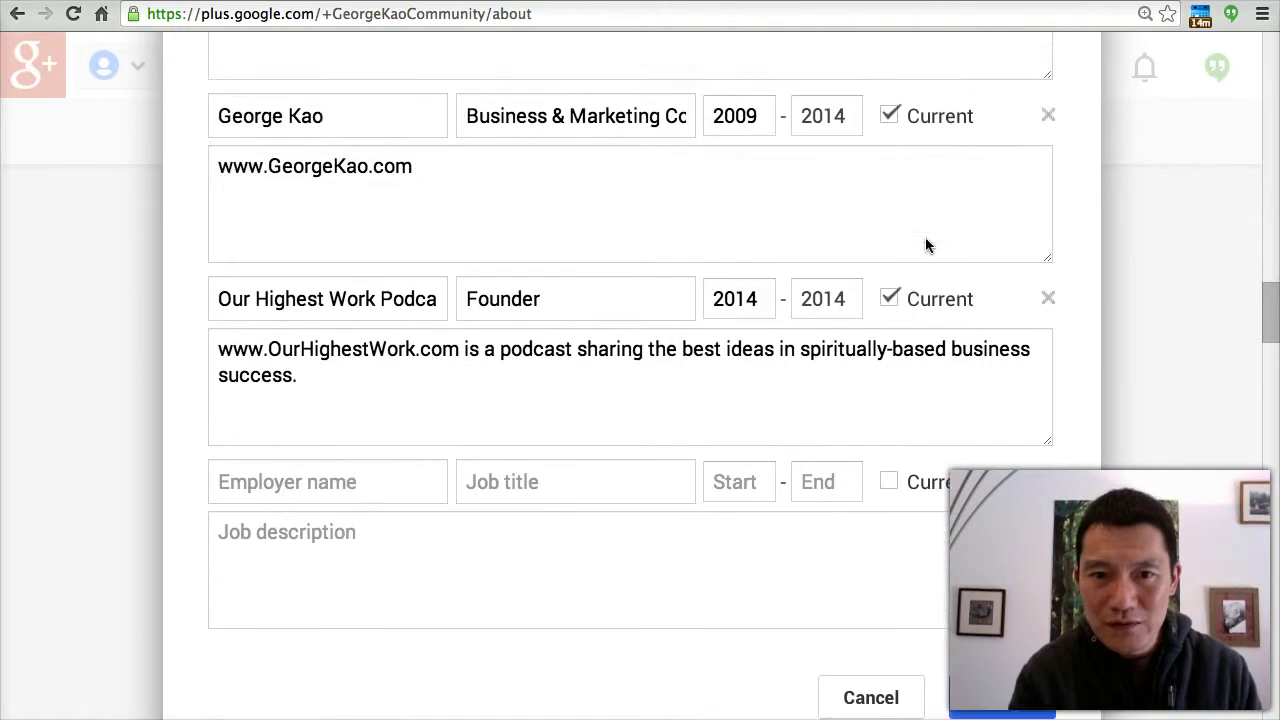
{"action": "scroll", "coordinate": [925, 245], "scroll_direction": "down", "scroll_amount": 1}
{"action": "left_click", "coordinate": [871, 554]}
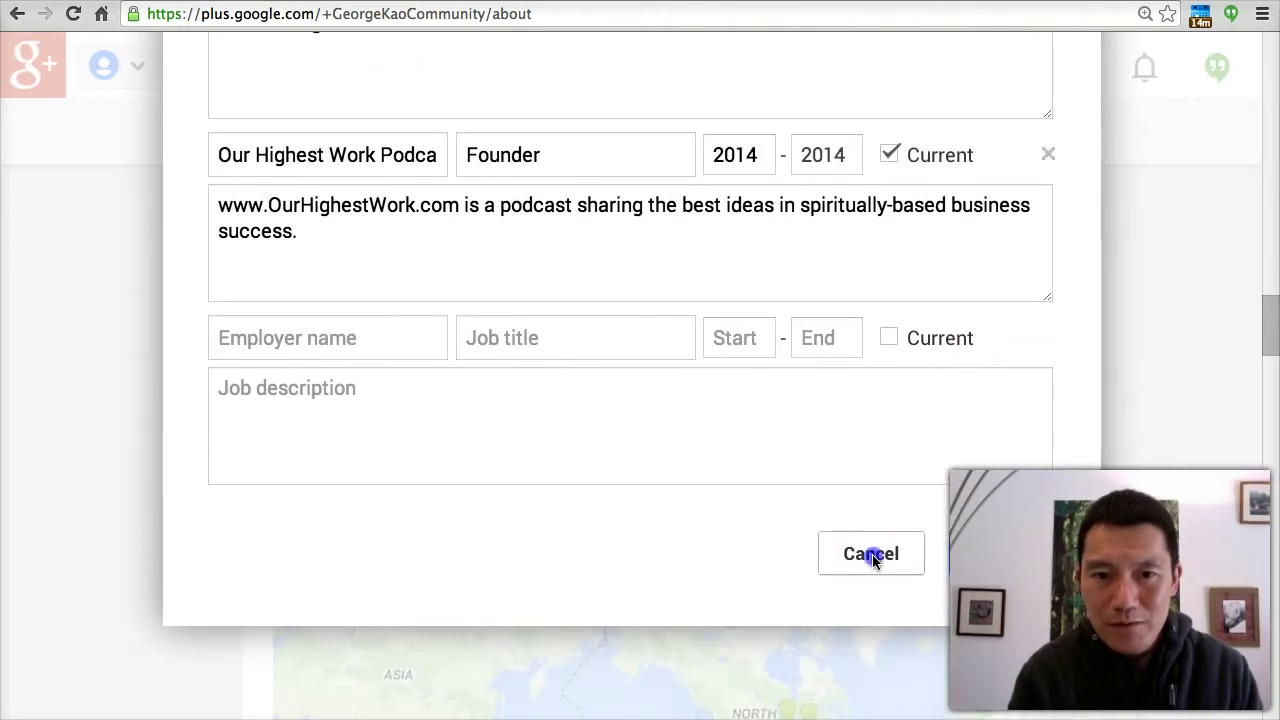
Step: Leave the profile's About page and go to the Google+ settings page
{"action": "scroll", "coordinate": [1108, 414], "scroll_direction": "up", "scroll_amount": 10}
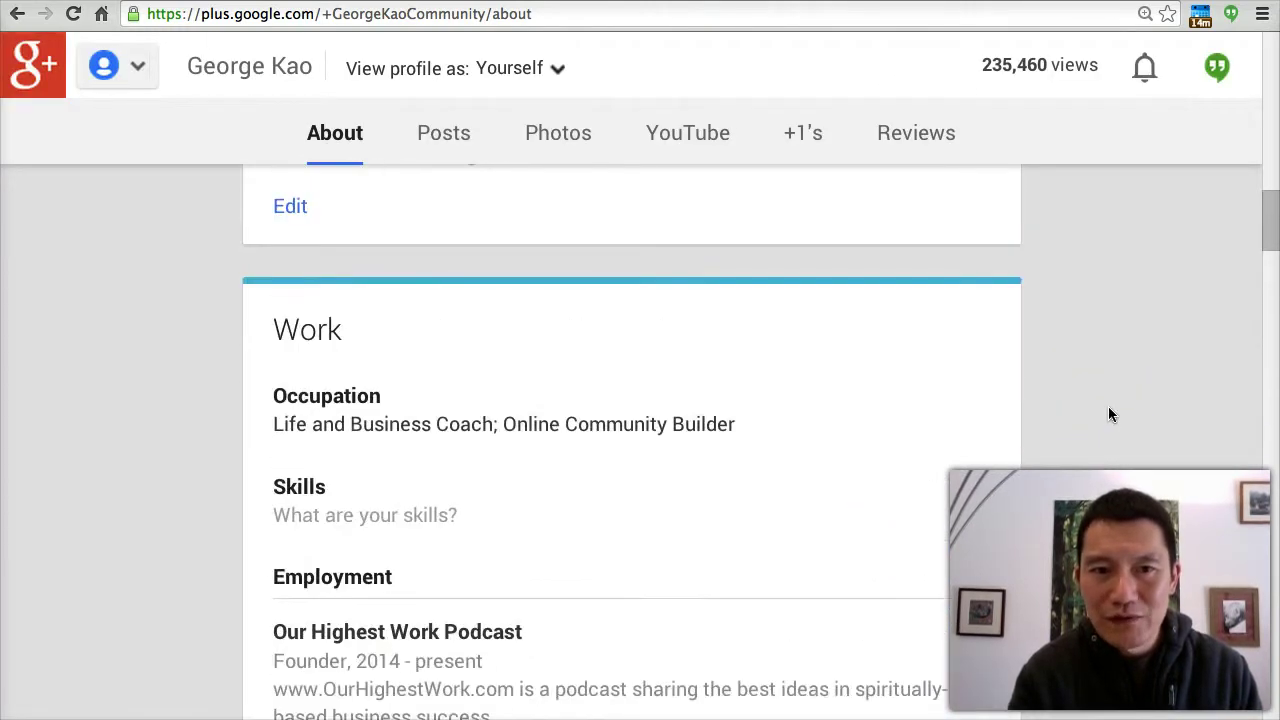
{"action": "scroll", "coordinate": [1108, 414], "scroll_direction": "up", "scroll_amount": 10}
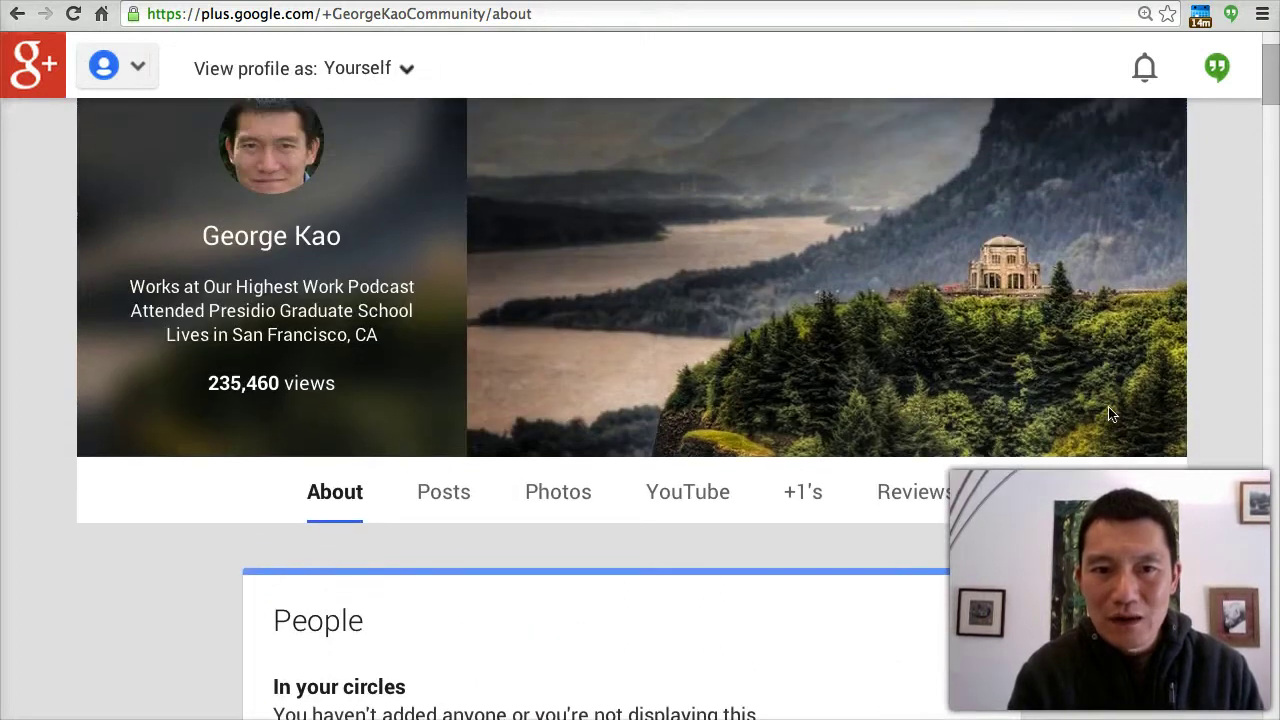
{"action": "scroll", "coordinate": [1108, 414], "scroll_direction": "up", "scroll_amount": 1}
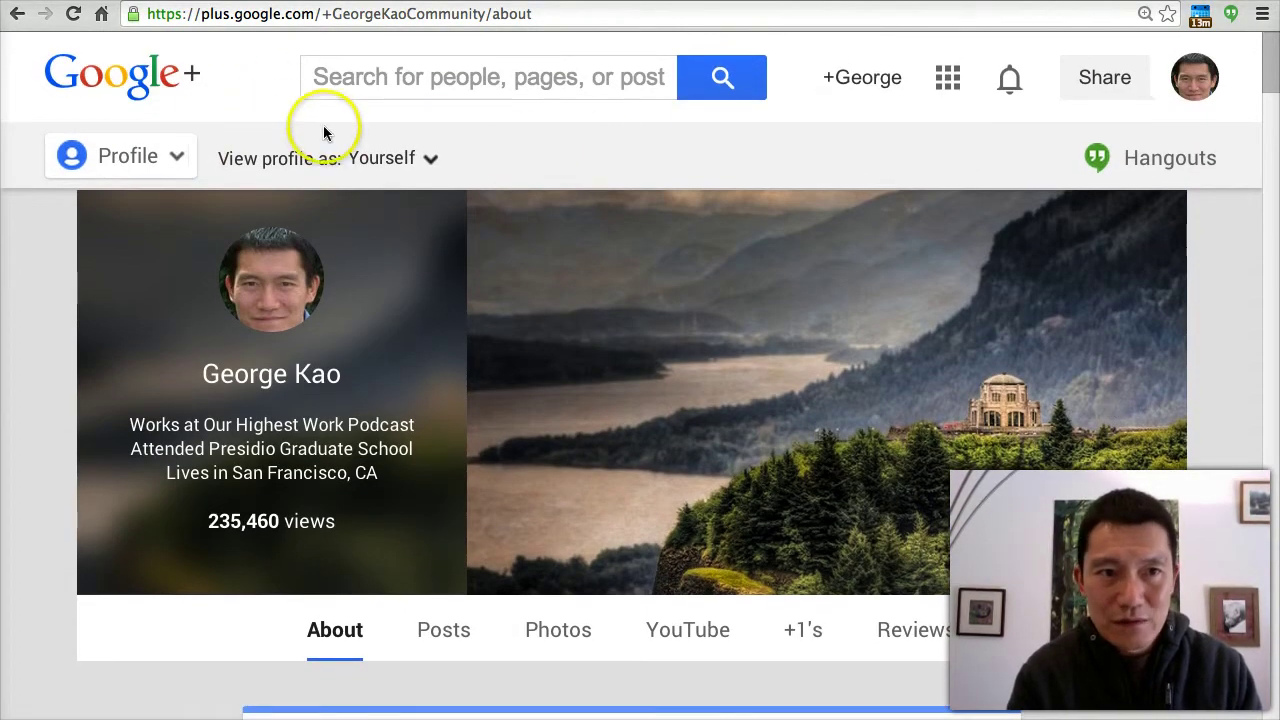
{"action": "mouse_move", "coordinate": [143, 157]}
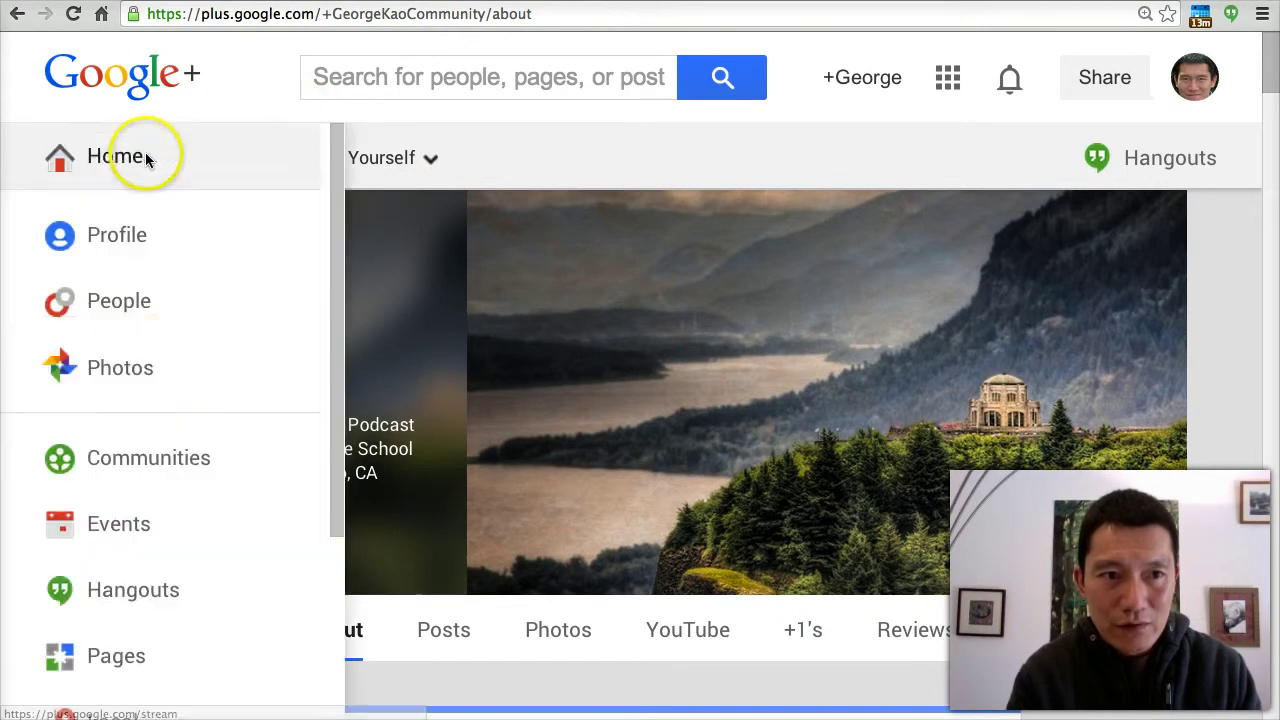
{"action": "scroll", "coordinate": [166, 366], "scroll_direction": "down", "scroll_amount": 3}
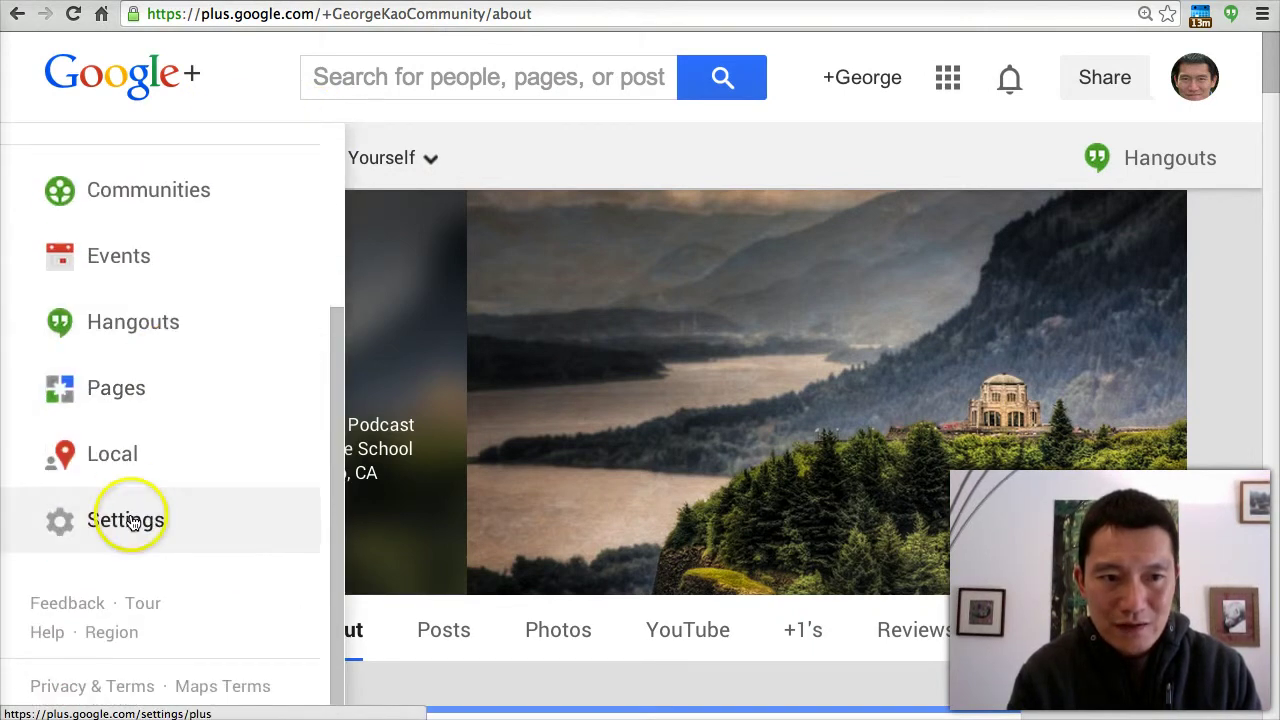
{"action": "left_click", "coordinate": [128, 518]}
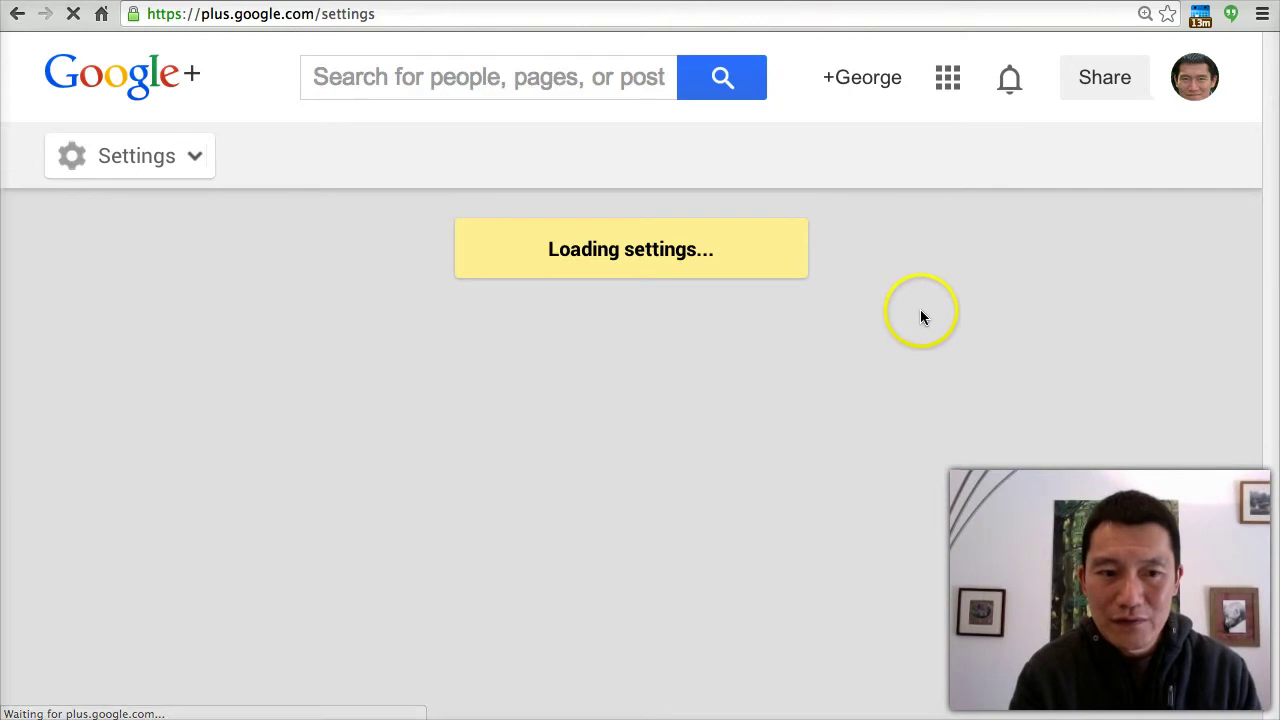
Step: Review the settings for who can send notifications, comment on public posts and start a Hangout with you
{"action": "scroll", "coordinate": [936, 272], "scroll_direction": "down", "scroll_amount": 1}
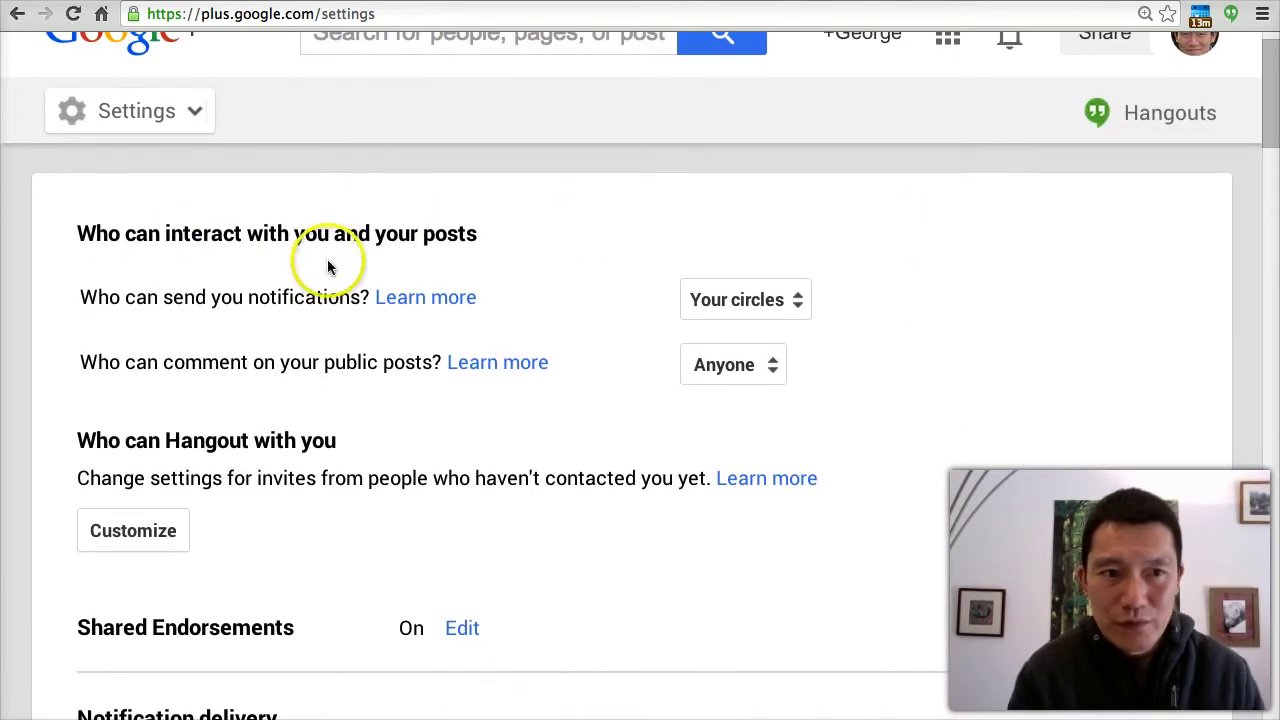
{"action": "scroll", "coordinate": [309, 266], "scroll_direction": "down", "scroll_amount": 1}
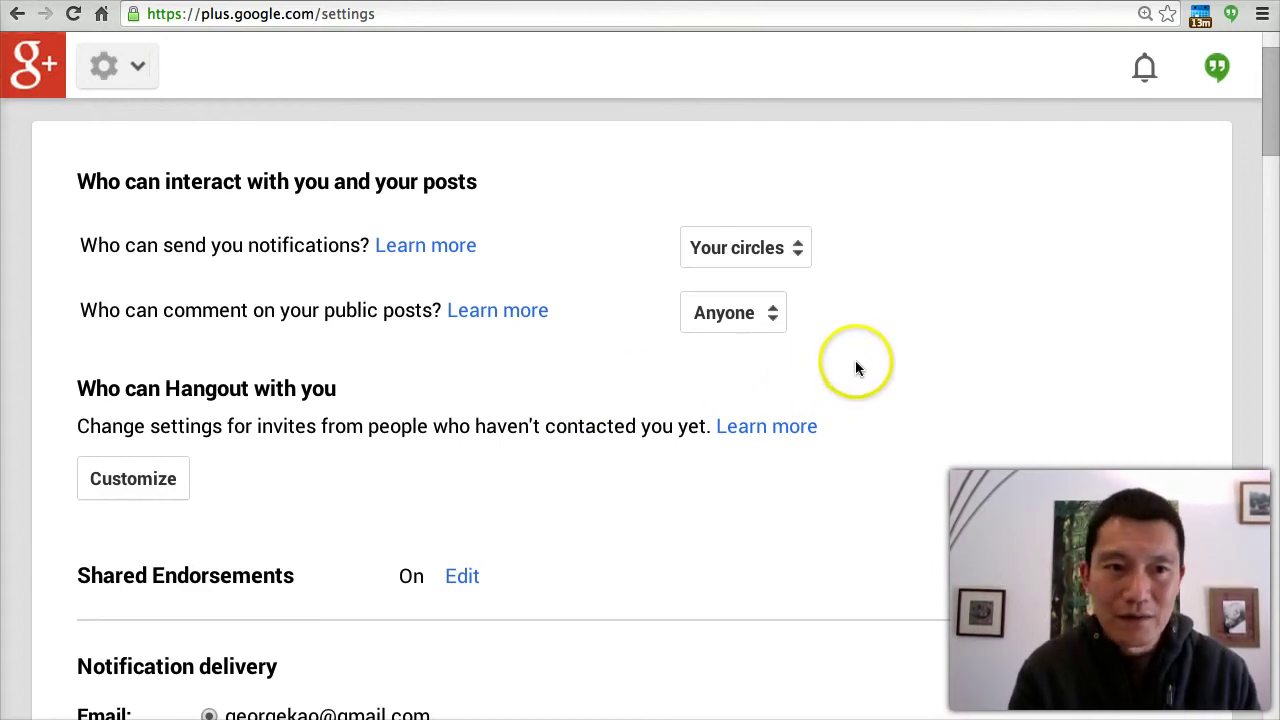
{"action": "scroll", "coordinate": [858, 350], "scroll_direction": "down", "scroll_amount": 1}
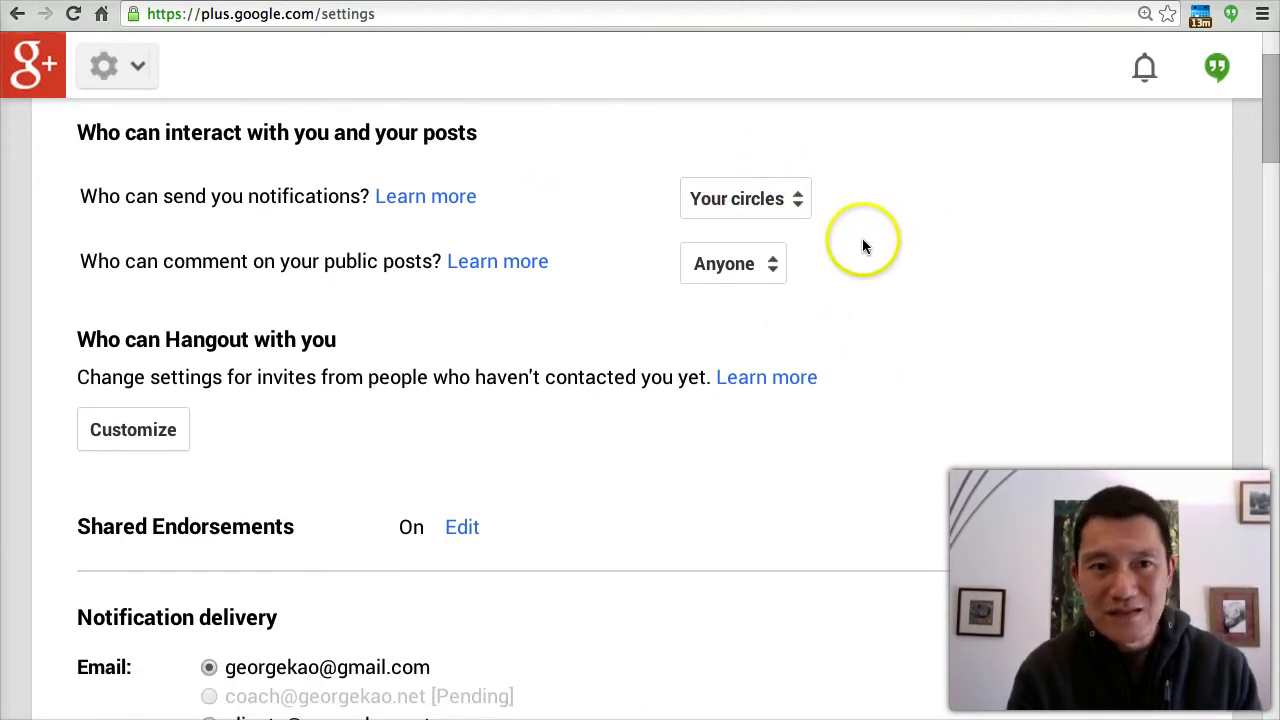
{"action": "scroll", "coordinate": [862, 240], "scroll_direction": "down", "scroll_amount": 1}
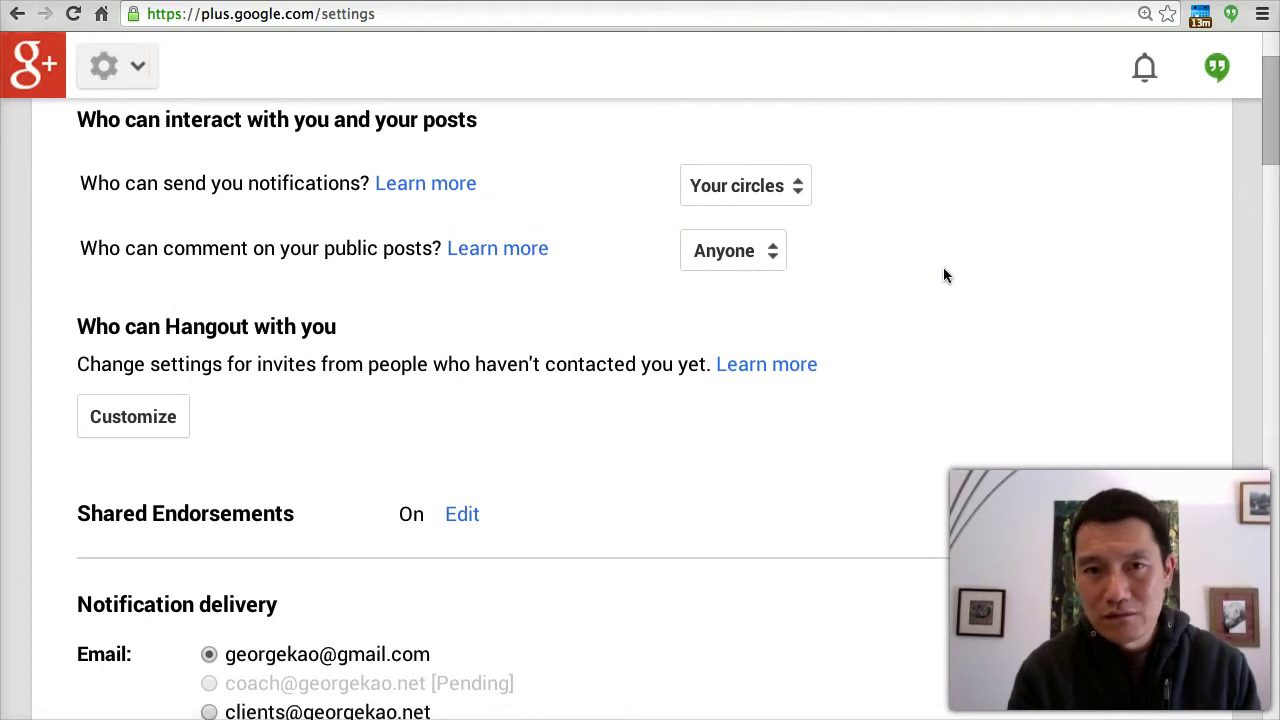
{"action": "scroll", "coordinate": [943, 267], "scroll_direction": "up", "scroll_amount": 5}
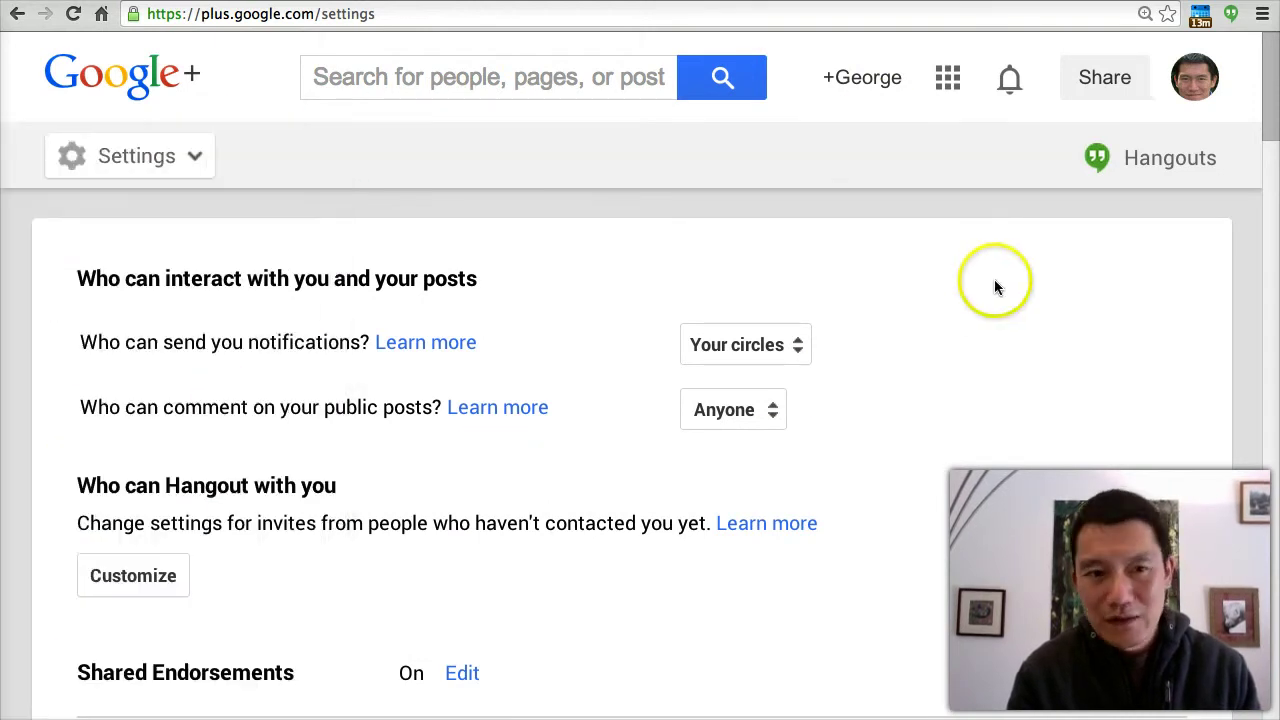
{"action": "scroll", "coordinate": [988, 342], "scroll_direction": "down", "scroll_amount": 3}
{"action": "scroll", "coordinate": [988, 342], "scroll_direction": "down", "scroll_amount": 2}
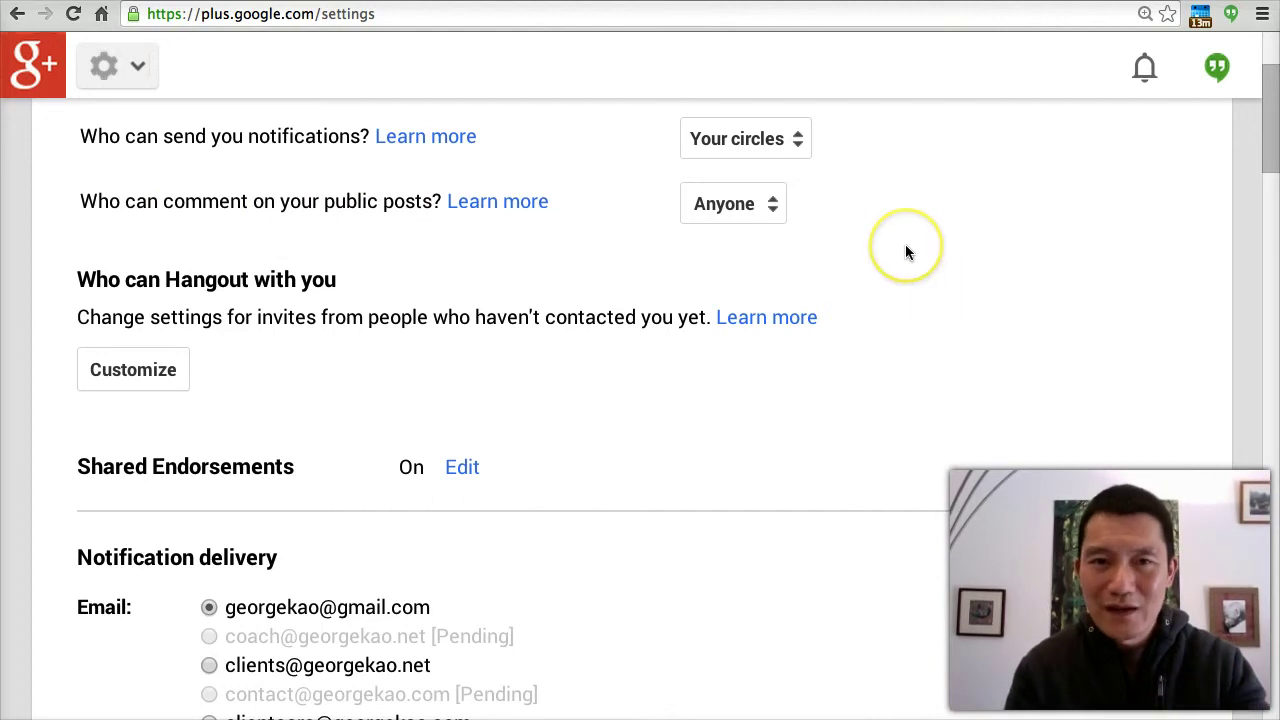
Step: Leave the settings for the profile's Posts page and start a new text post in the sharing box
{"action": "scroll", "coordinate": [905, 244], "scroll_direction": "up", "scroll_amount": 4}
{"action": "left_click", "coordinate": [190, 157]}
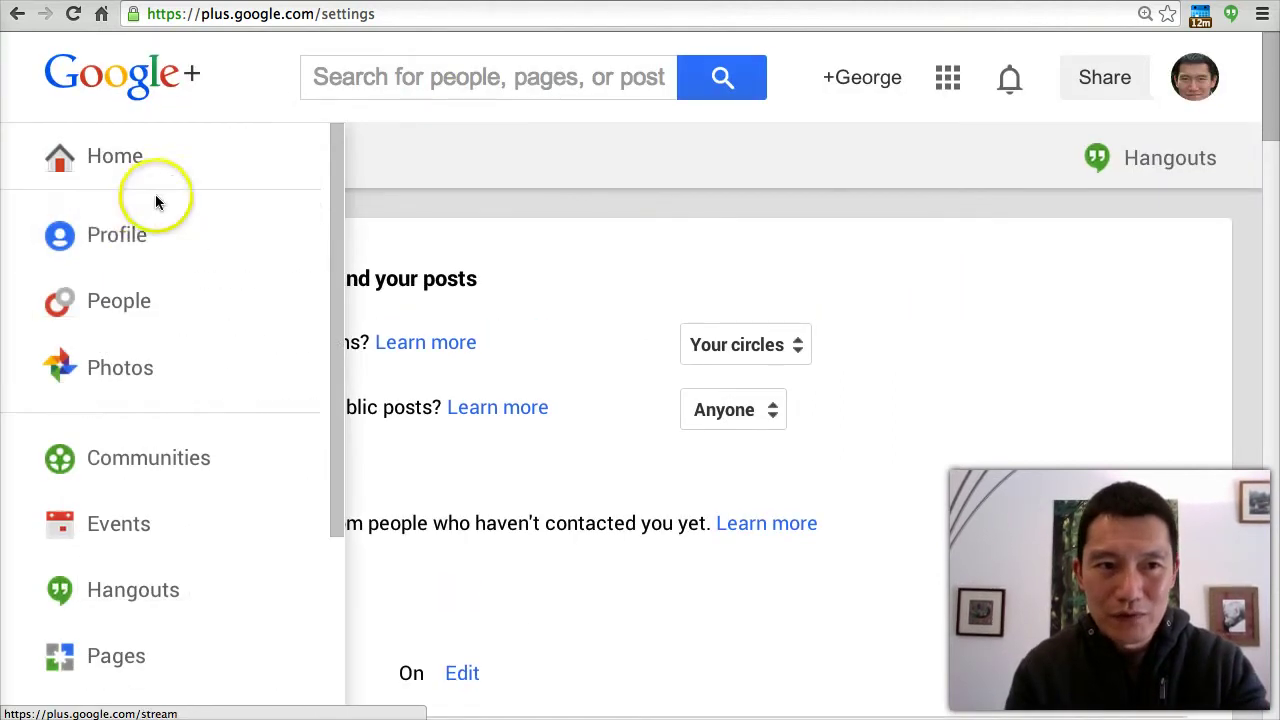
{"action": "left_click", "coordinate": [127, 246]}
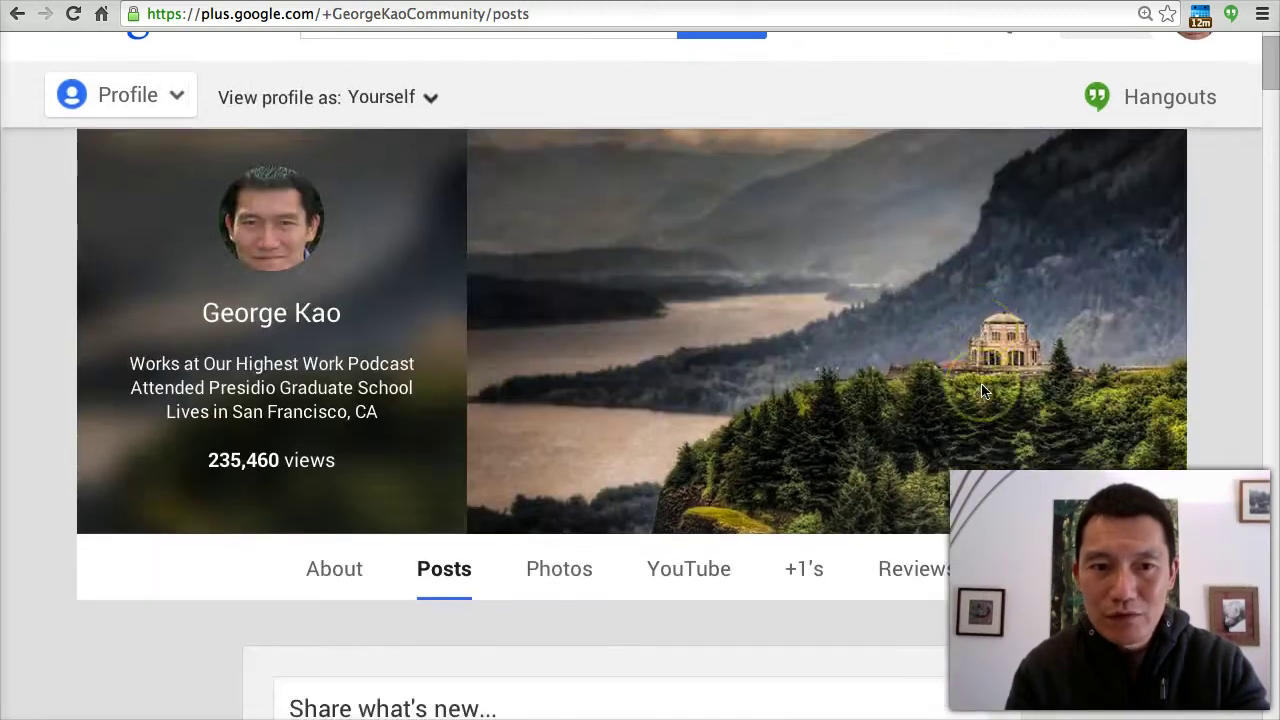
{"action": "scroll", "coordinate": [981, 391], "scroll_direction": "down", "scroll_amount": 3}
{"action": "left_click", "coordinate": [438, 432]}
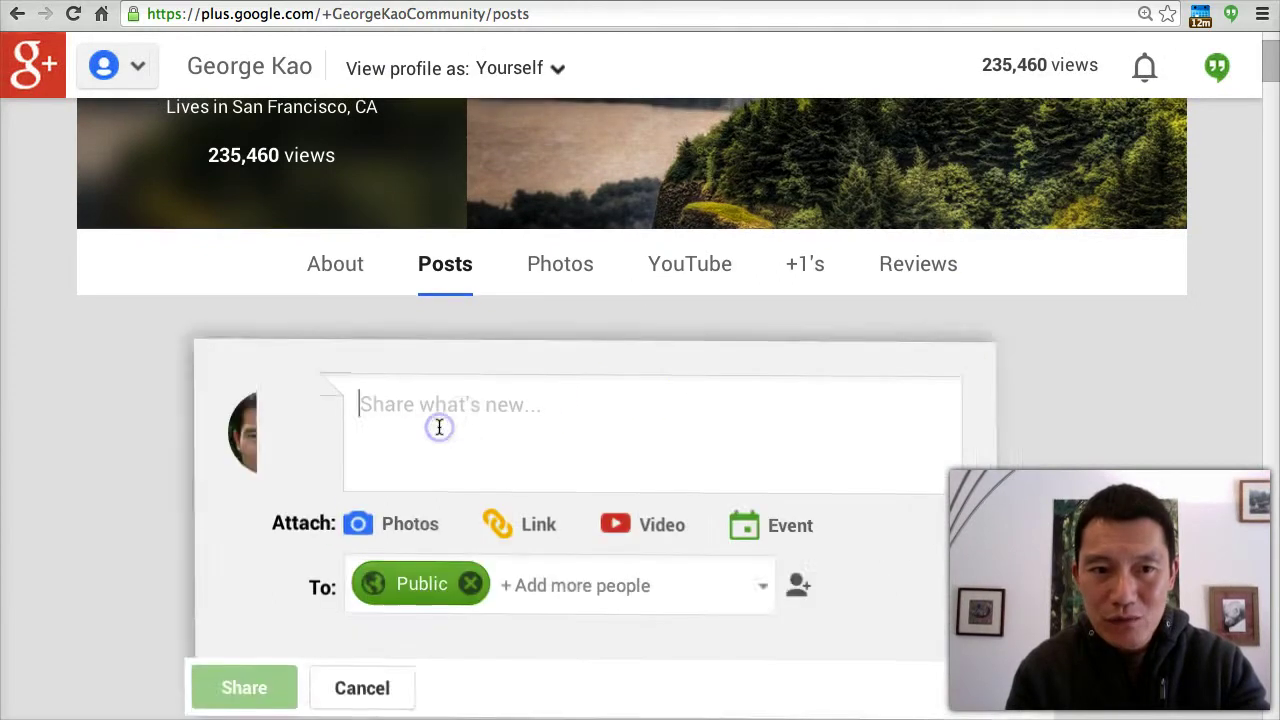
{"action": "scroll", "coordinate": [769, 417], "scroll_direction": "down", "scroll_amount": 2}
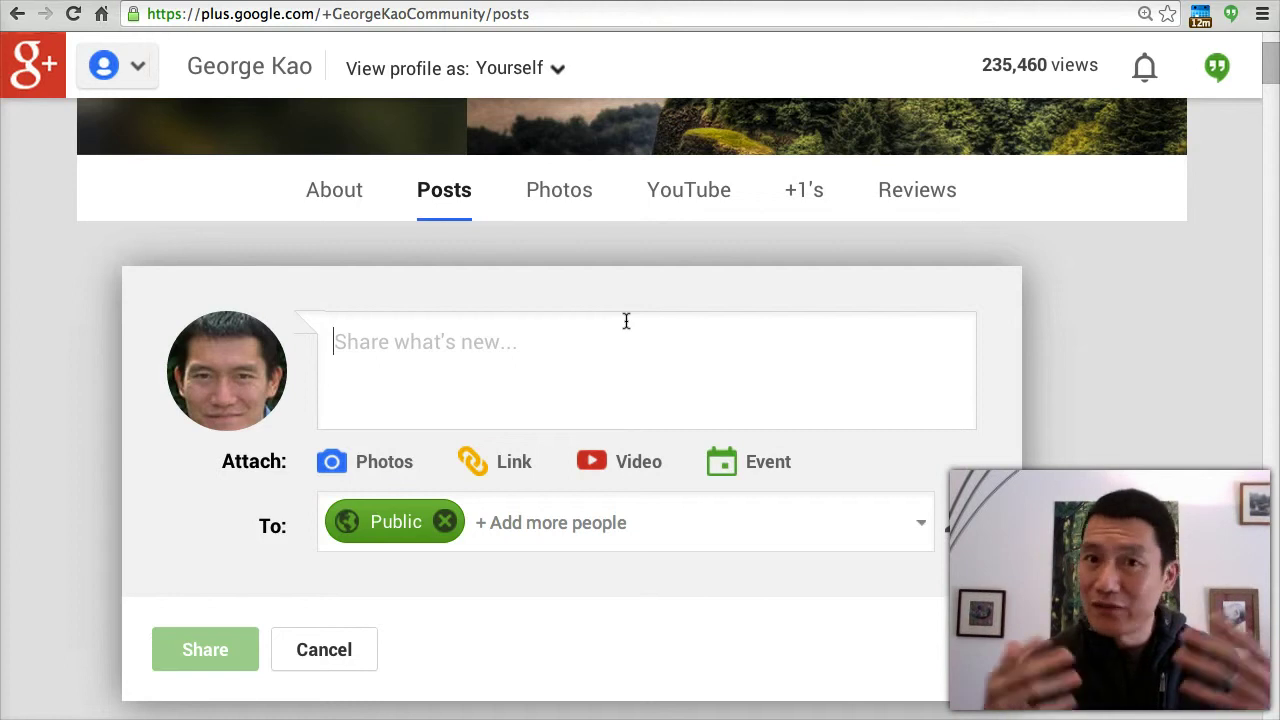
{"action": "left_click", "coordinate": [514, 377]}
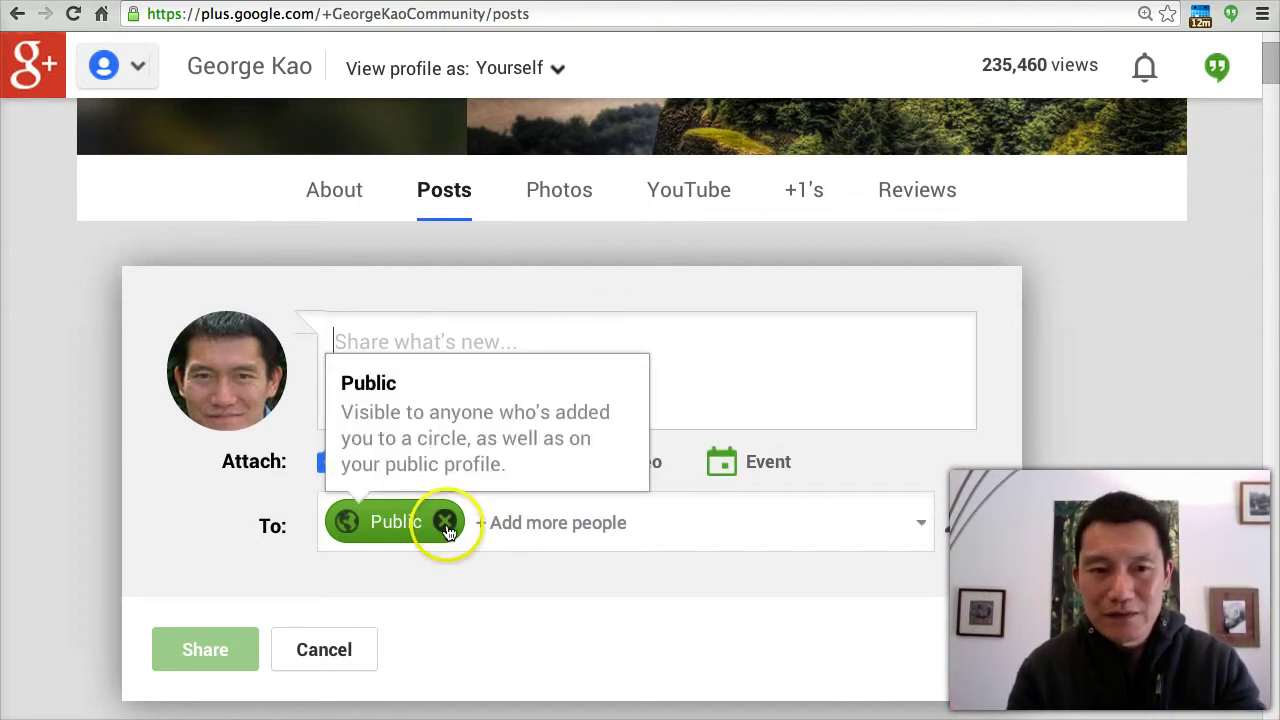
{"action": "left_click", "coordinate": [476, 343]}
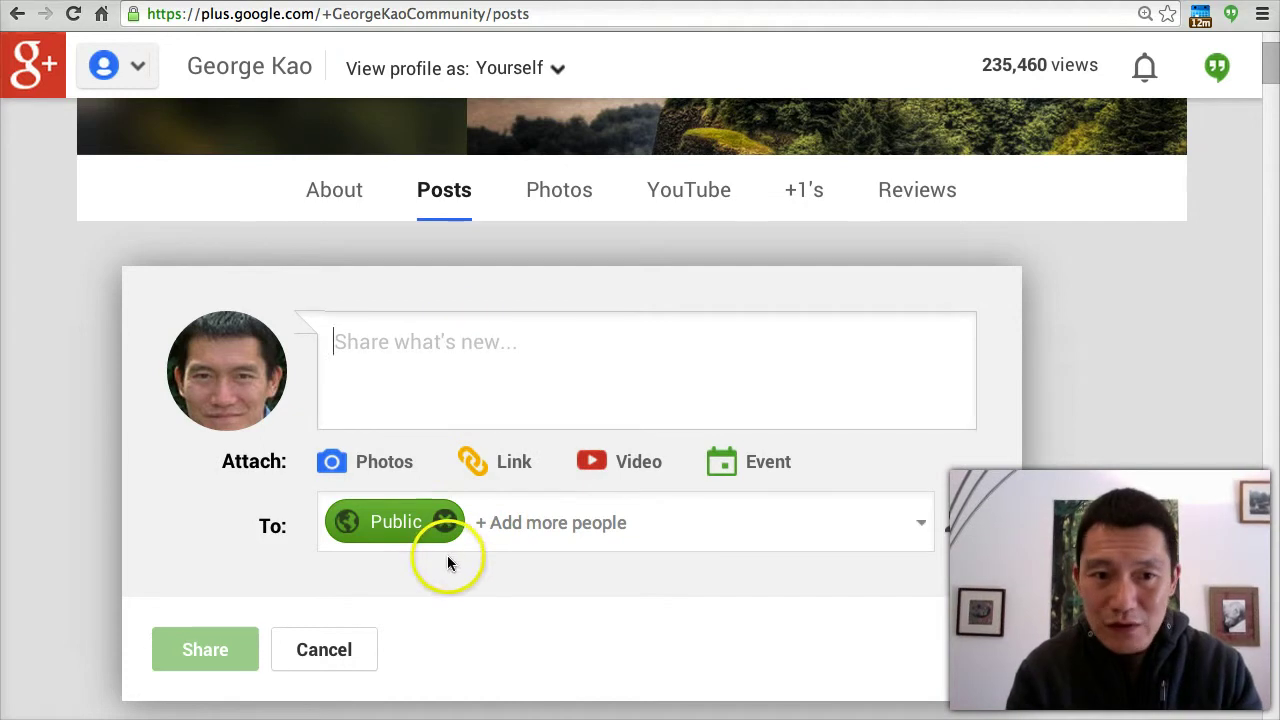
Step: Replace the Public audience of the new post with a single contact and enter "dsadsad" as the post text
{"action": "mouse_move", "coordinate": [447, 530]}
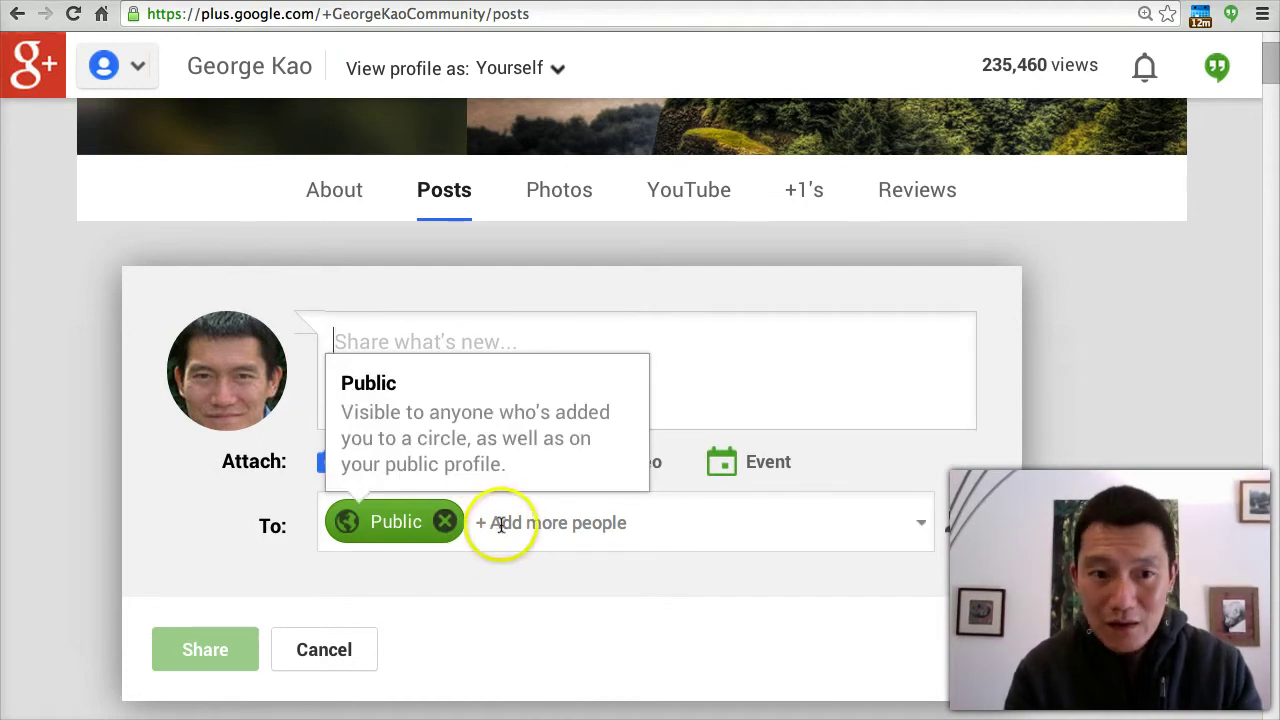
{"action": "left_click", "coordinate": [443, 522]}
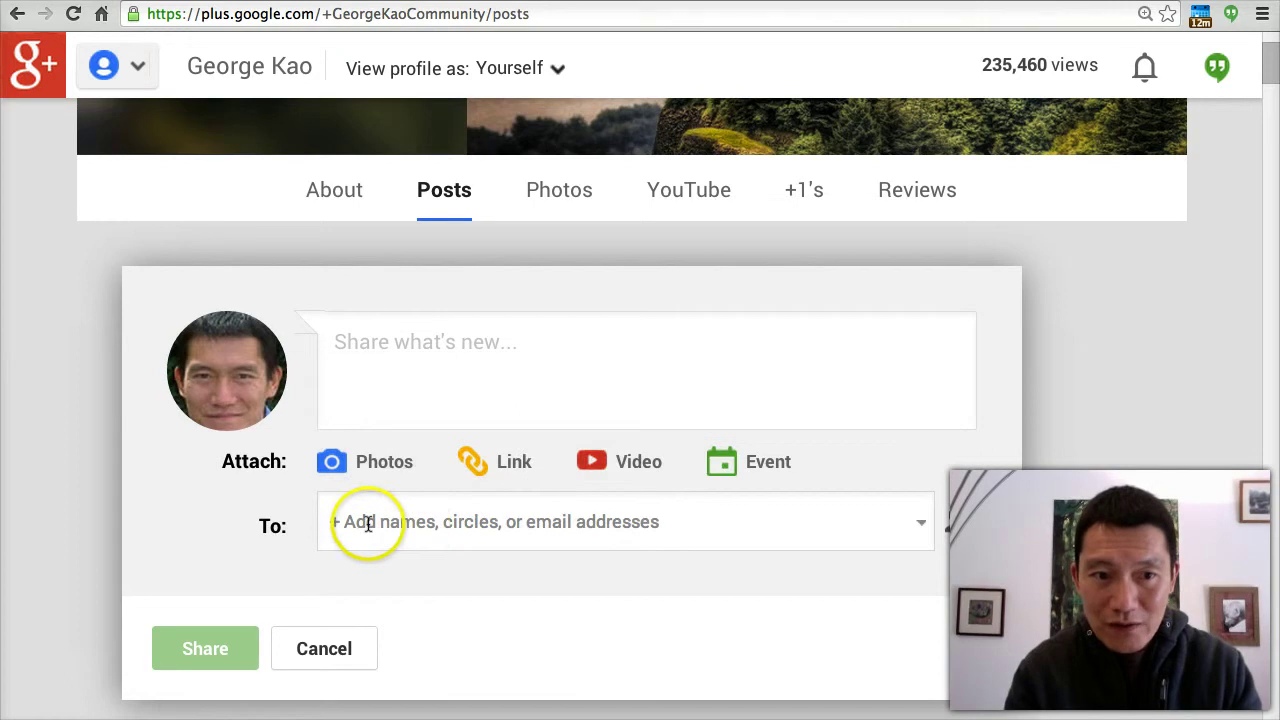
{"action": "left_click", "coordinate": [368, 523]}
{"action": "type", "text": "kim t"}
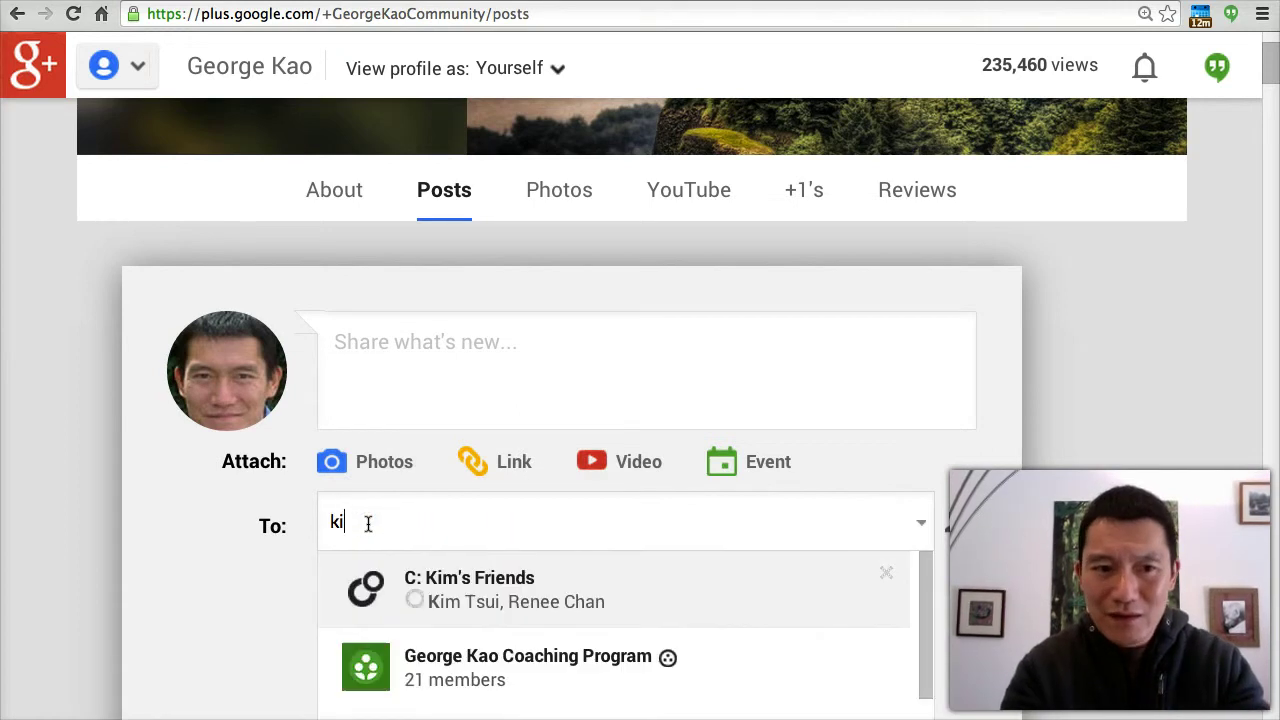
{"action": "left_click", "coordinate": [400, 592]}
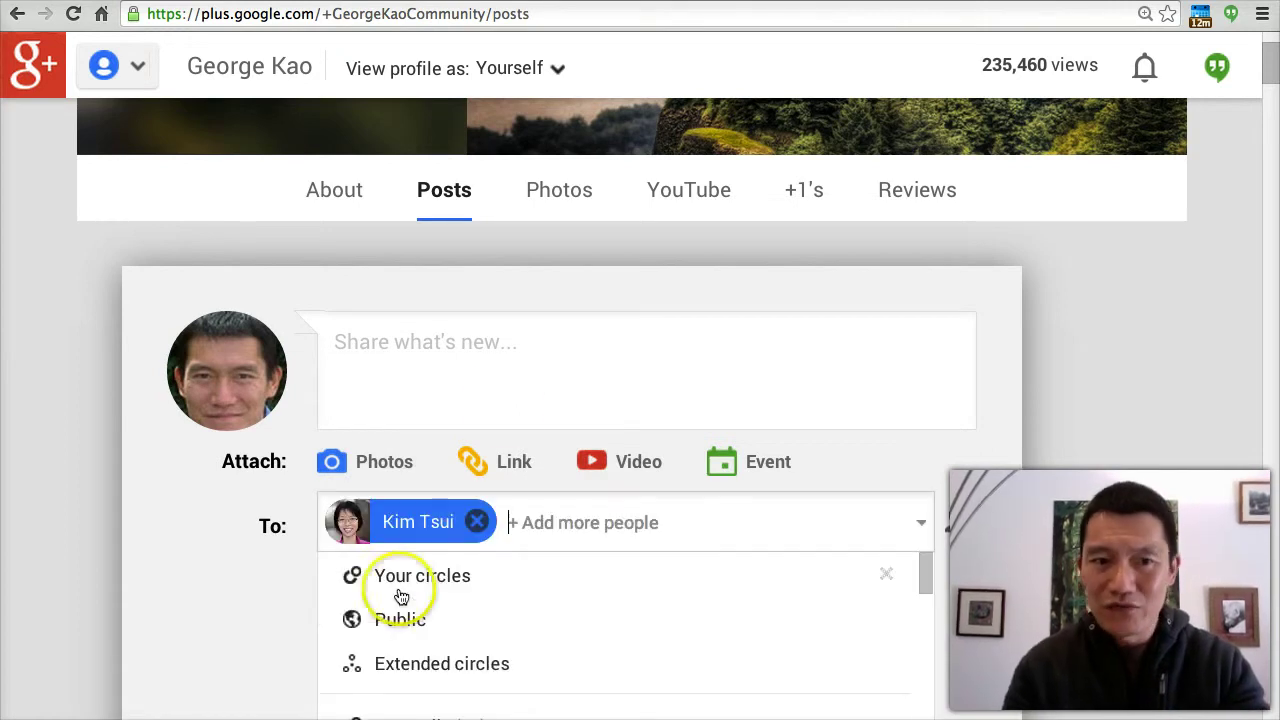
{"action": "left_click", "coordinate": [483, 345]}
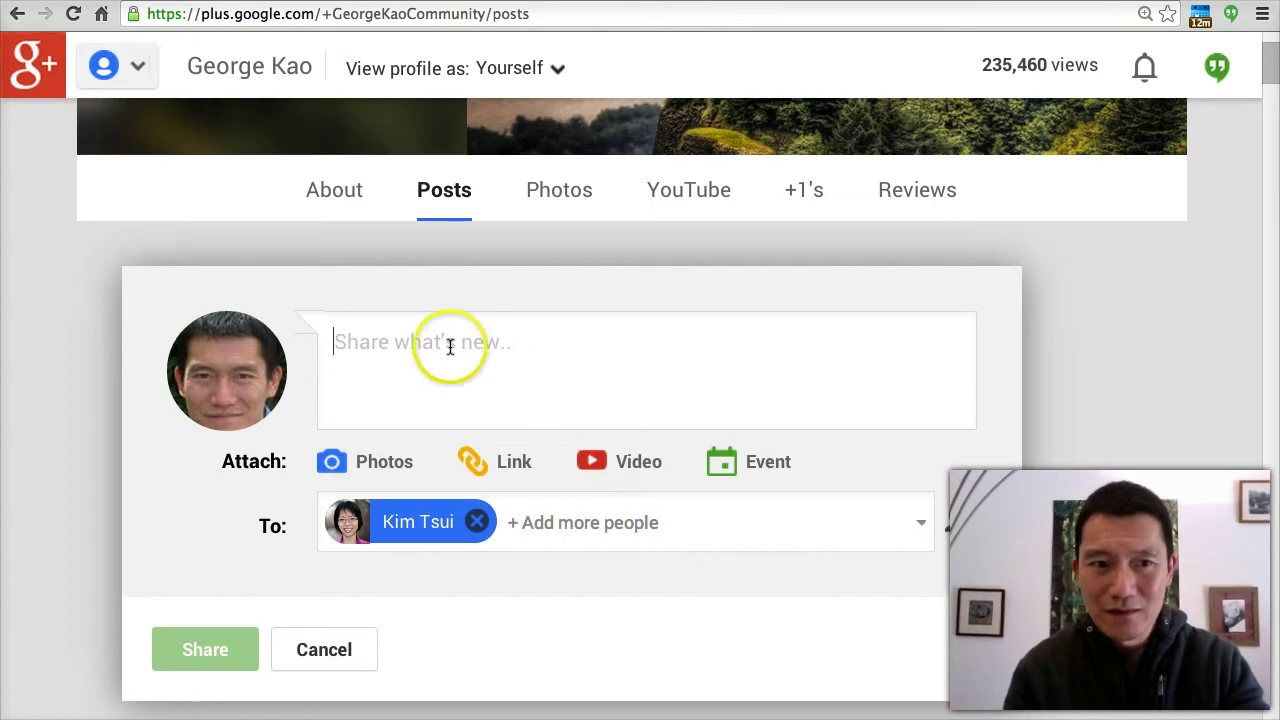
{"action": "type", "text": "dsadsad"}
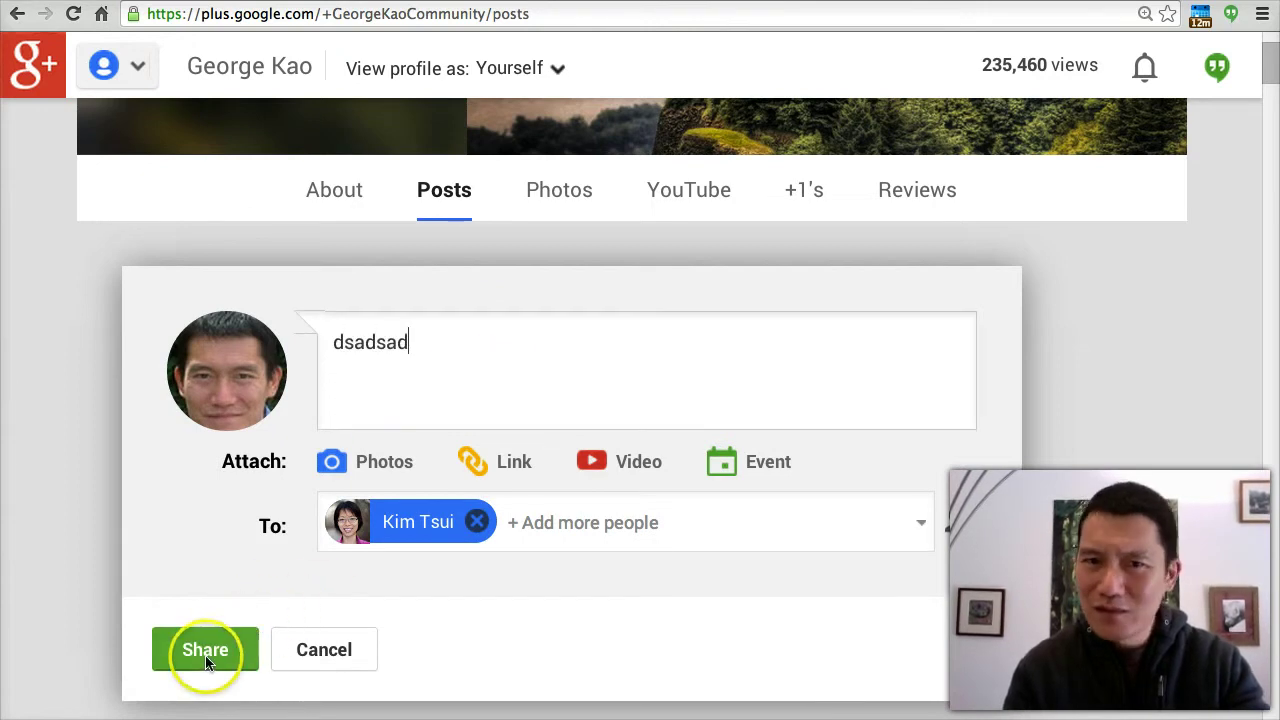
Step: Replace the contact with the O: Current Clients circle as the post's audience and add "dsadasd" to the text
{"action": "mouse_move", "coordinate": [479, 532]}
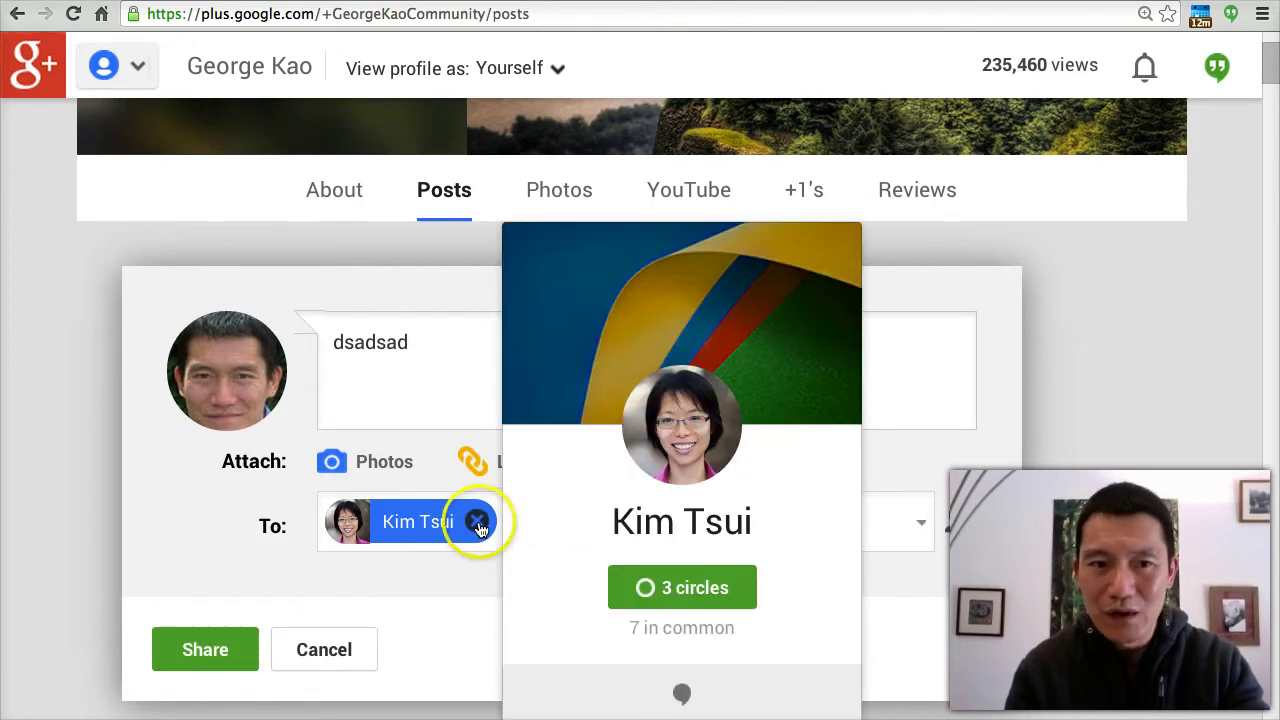
{"action": "left_click", "coordinate": [477, 526]}
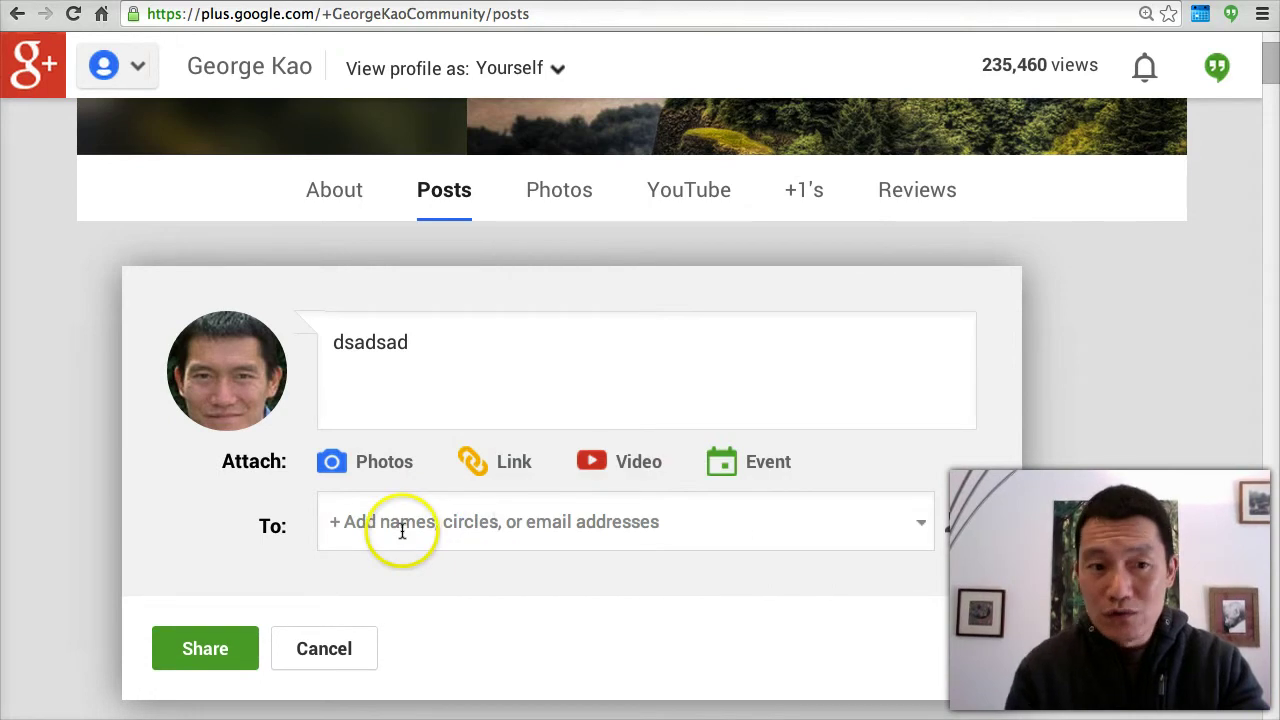
{"action": "left_click", "coordinate": [402, 531]}
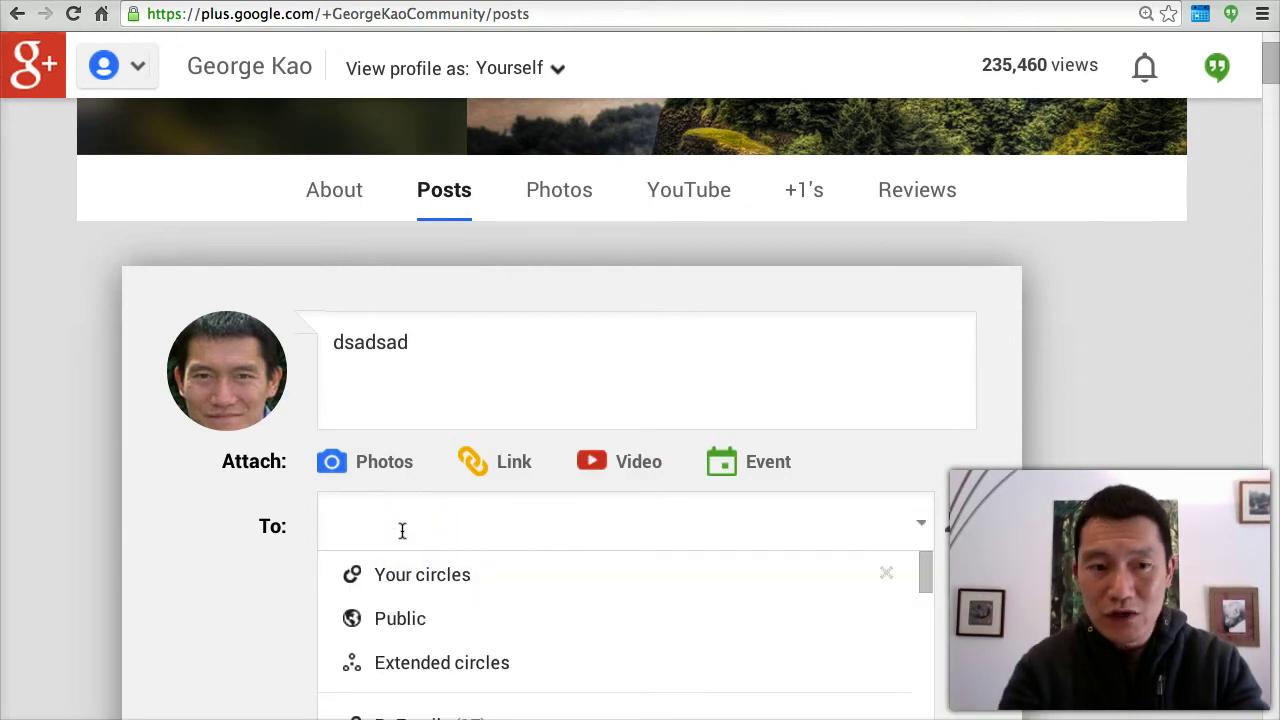
{"action": "type", "text": "current"}
{"action": "left_click", "coordinate": [500, 590]}
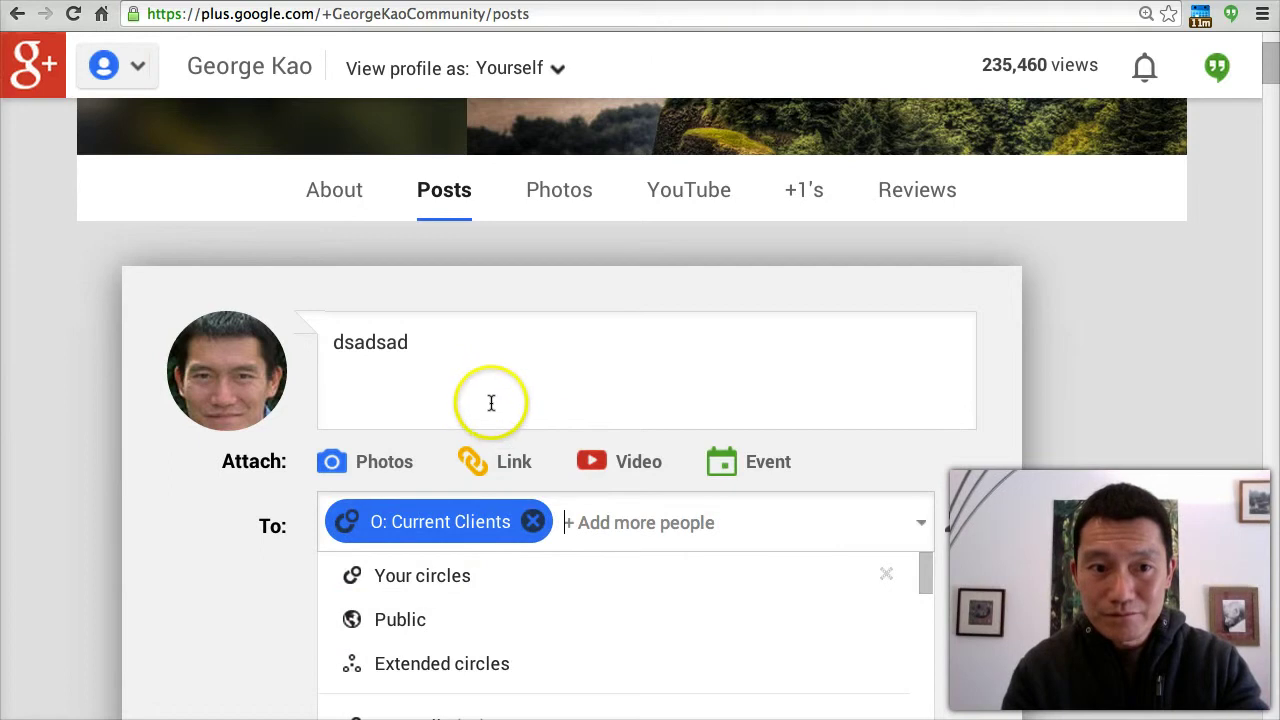
{"action": "left_click", "coordinate": [461, 383]}
{"action": "type", "text": "dsadsad"}
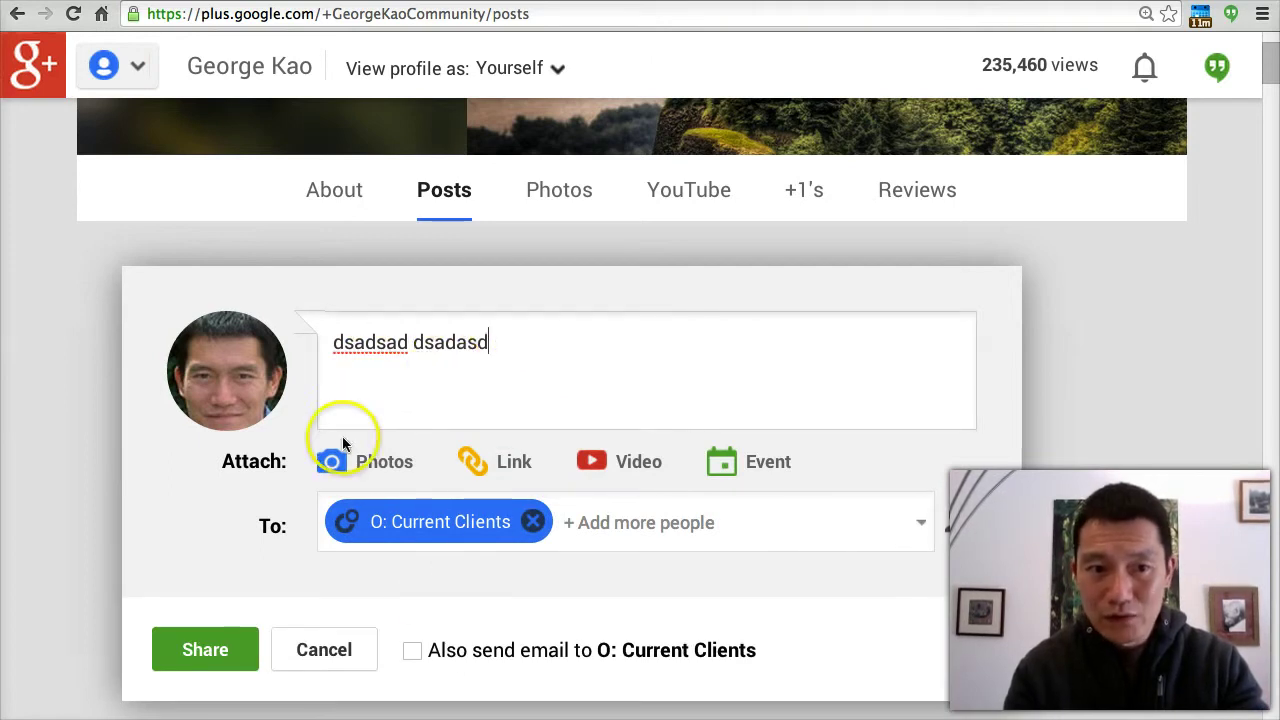
Step: Choose to also send email to the O: Current Clients circle, then remove the circle and discard the post without sharing
{"action": "left_click", "coordinate": [411, 651]}
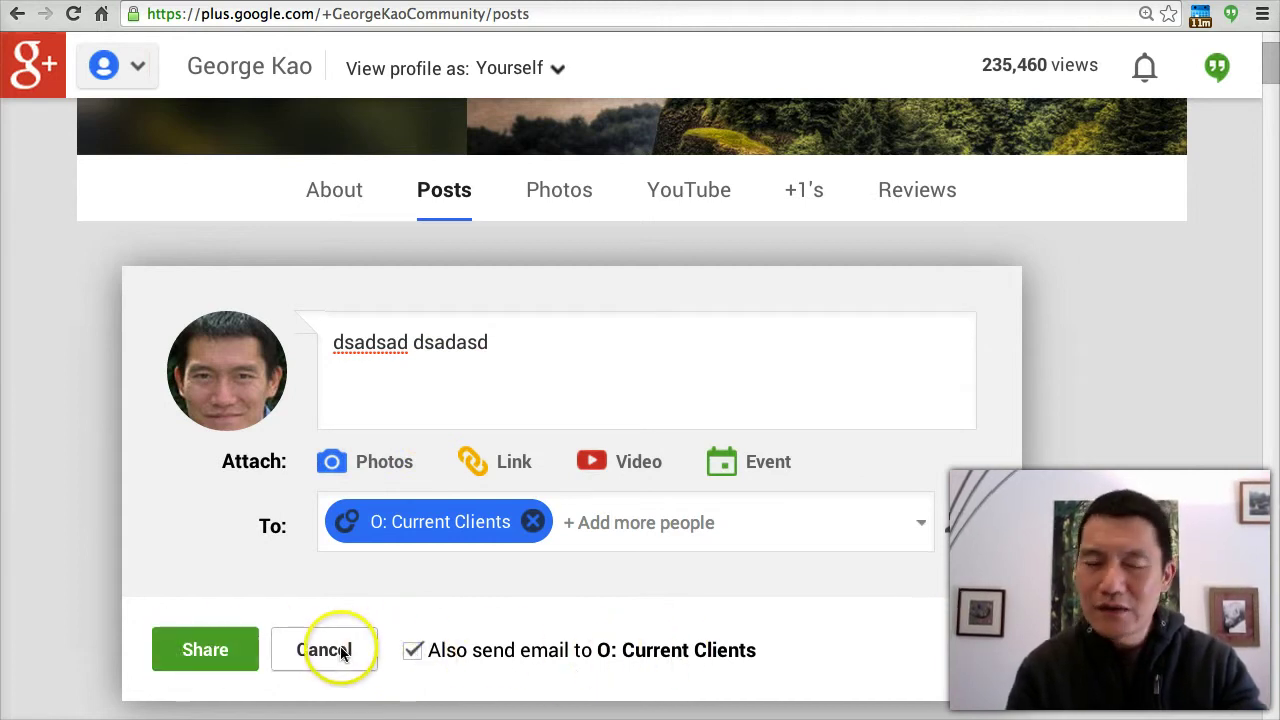
{"action": "left_click", "coordinate": [532, 522]}
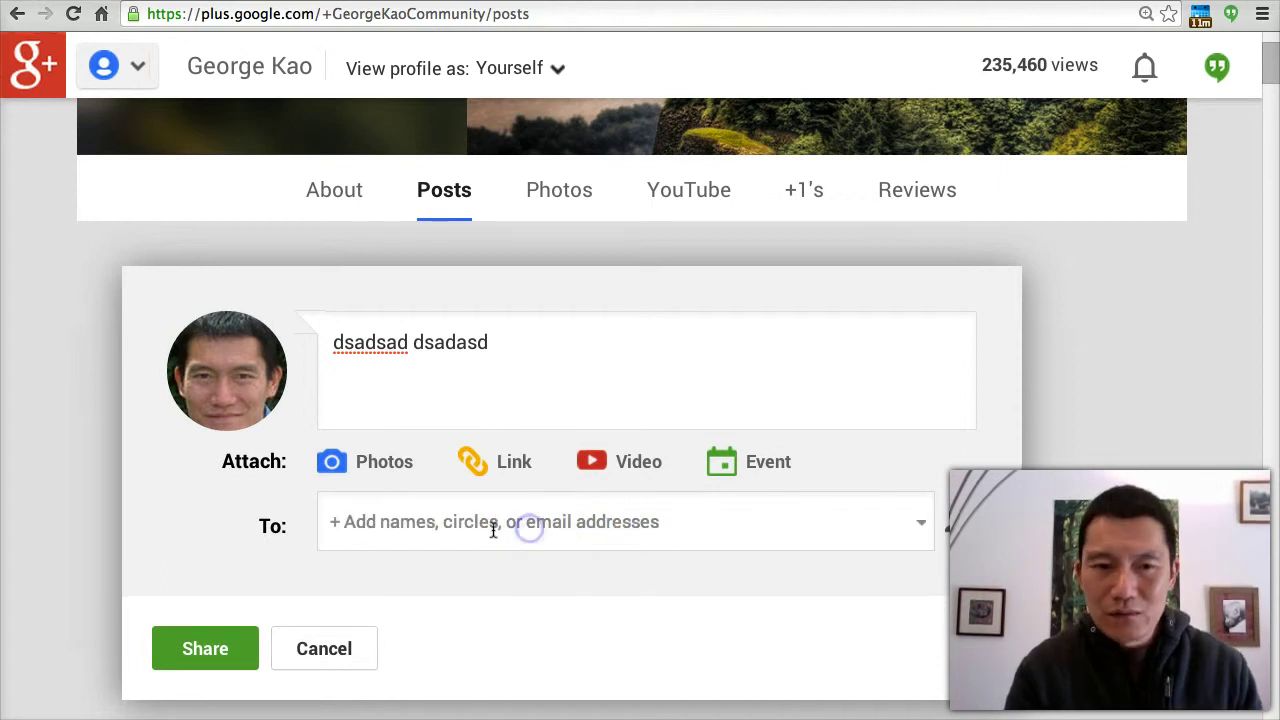
{"action": "left_click", "coordinate": [316, 647]}
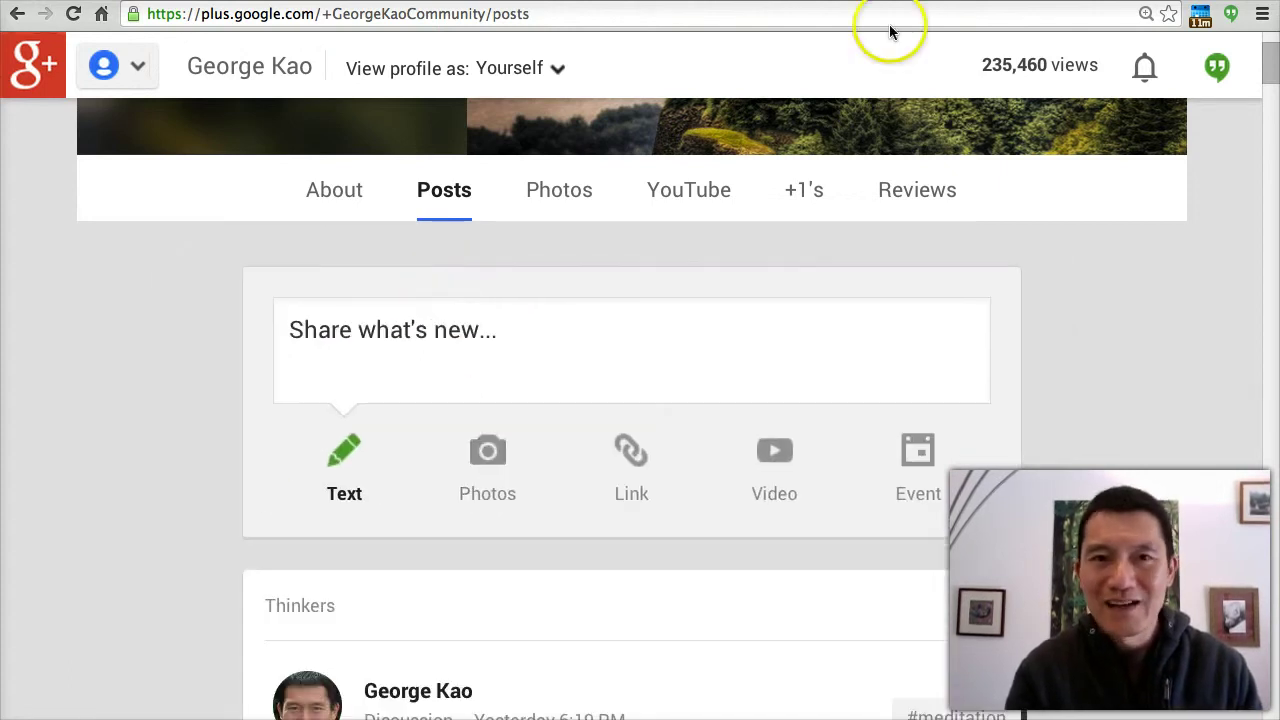
Step: Leave the profile page and return to the Google+ settings page
{"action": "mouse_move", "coordinate": [116, 75]}
{"action": "left_click", "coordinate": [277, 160]}
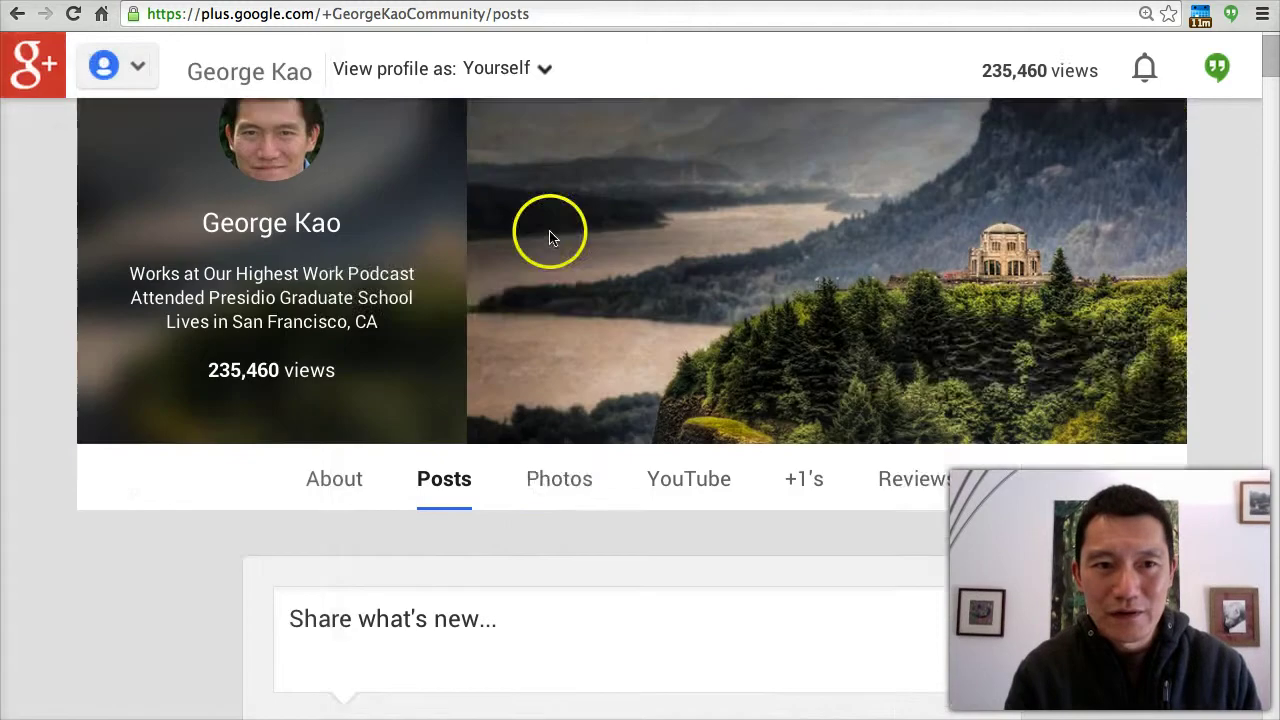
{"action": "mouse_move", "coordinate": [139, 173]}
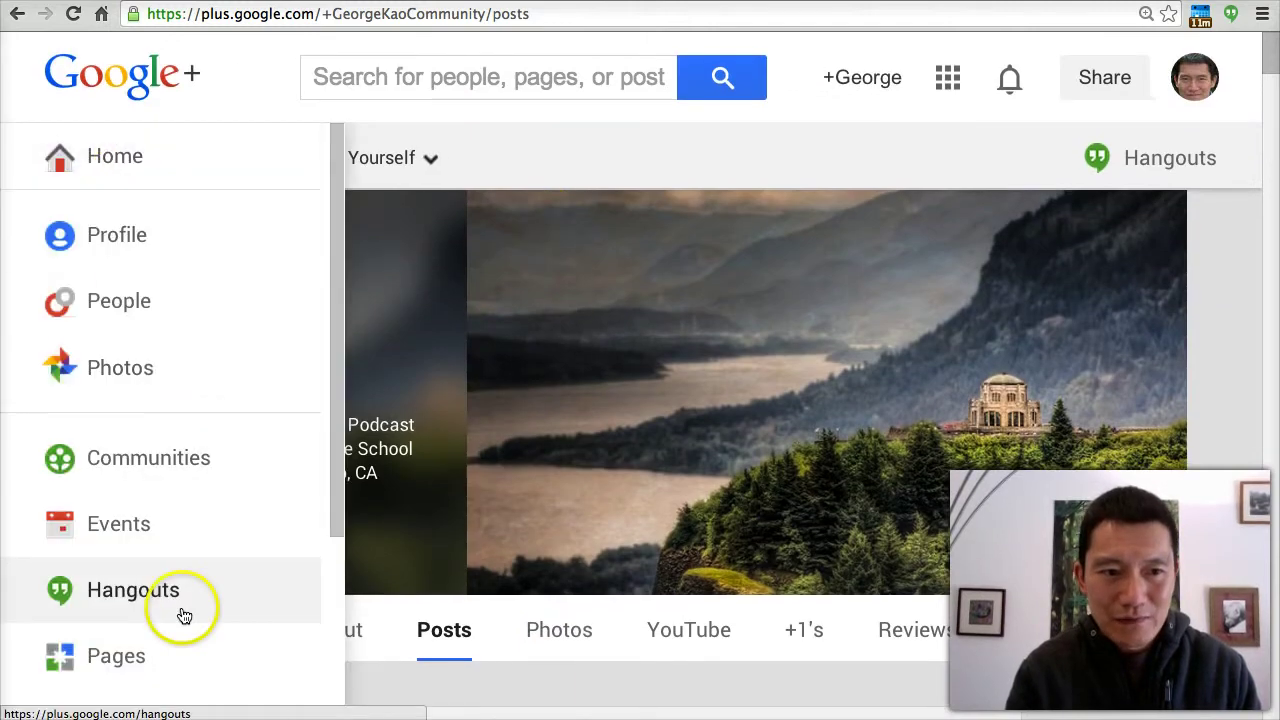
{"action": "scroll", "coordinate": [182, 612], "scroll_direction": "down", "scroll_amount": 3}
{"action": "left_click", "coordinate": [100, 594]}
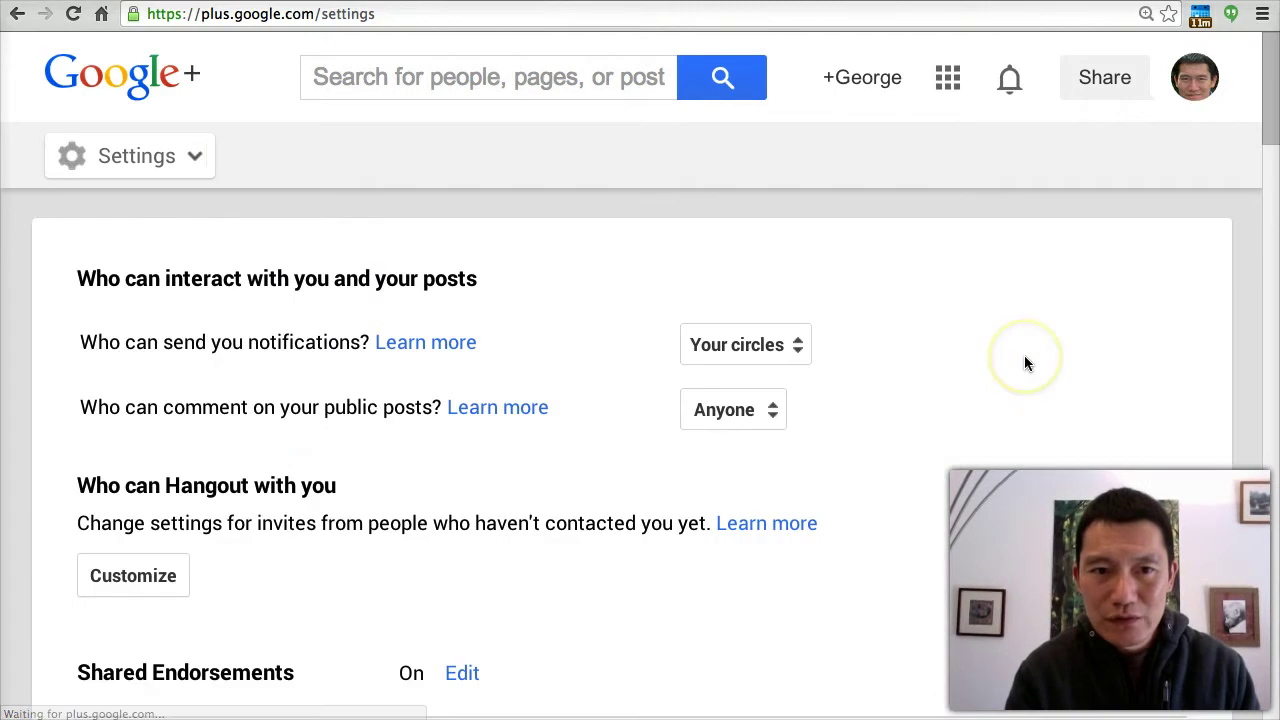
Step: Go through each circle's permission in the Who can Hangout with you customization, enable Get notified about Hangout requests and save
{"action": "scroll", "coordinate": [1025, 363], "scroll_direction": "down", "scroll_amount": 2}
{"action": "scroll", "coordinate": [1024, 363], "scroll_direction": "down", "scroll_amount": 2}
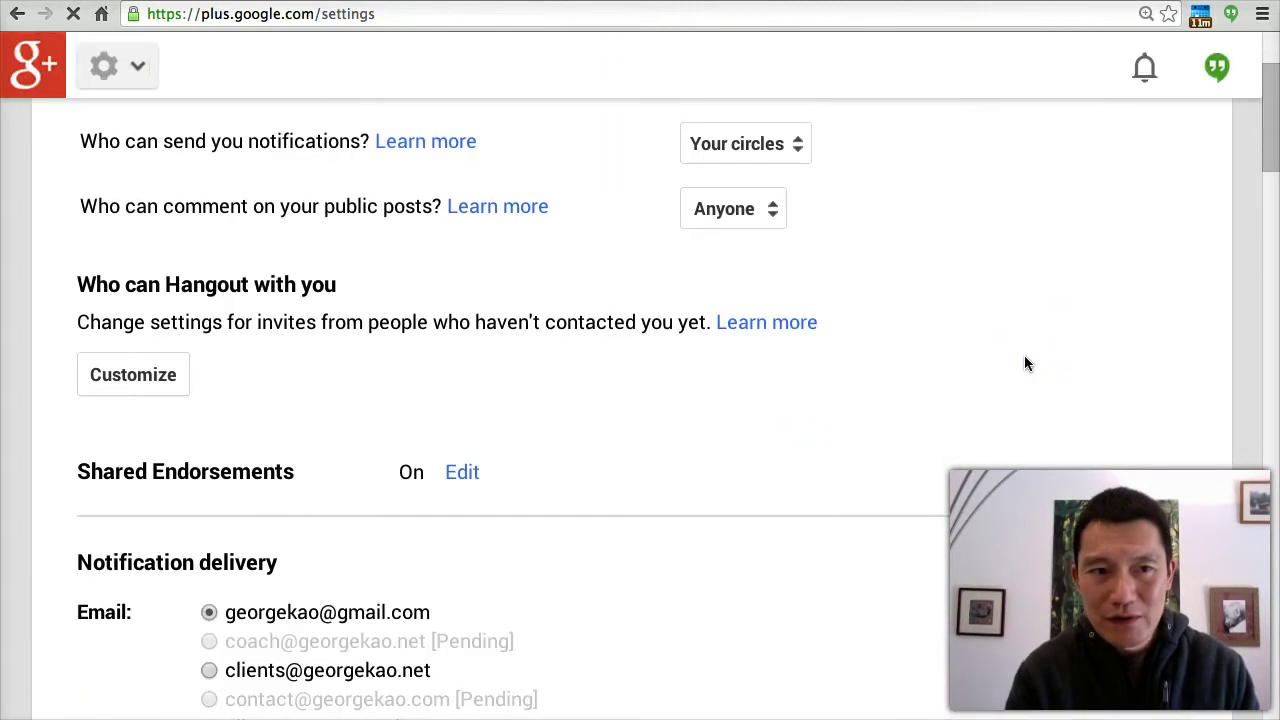
{"action": "scroll", "coordinate": [1024, 363], "scroll_direction": "down", "scroll_amount": 2}
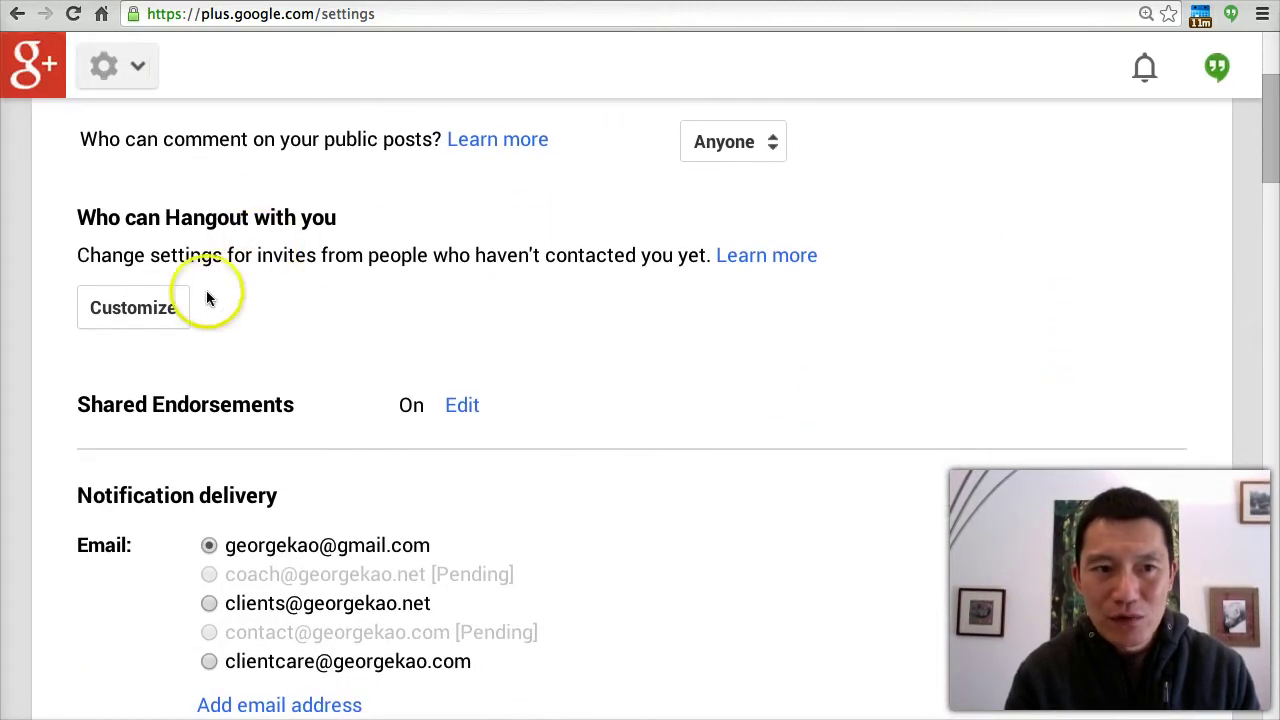
{"action": "left_click", "coordinate": [133, 308]}
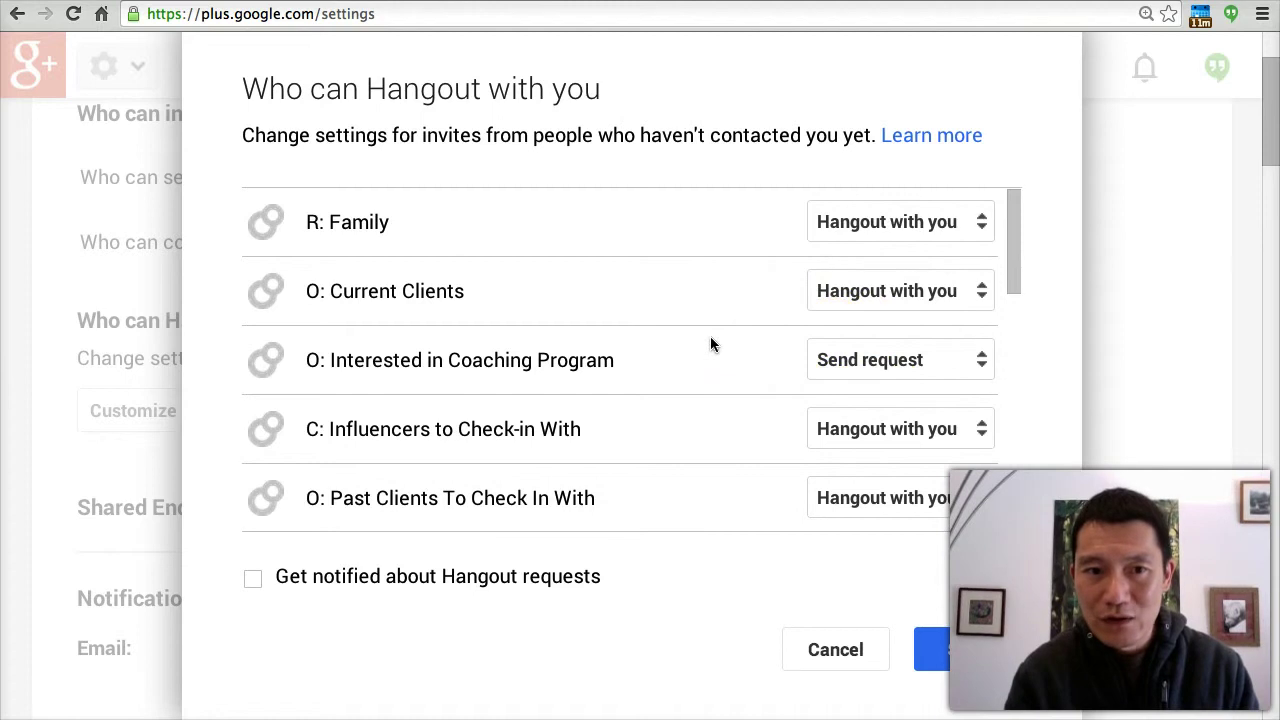
{"action": "scroll", "coordinate": [710, 343], "scroll_direction": "down", "scroll_amount": 1}
{"action": "scroll", "coordinate": [711, 343], "scroll_direction": "down", "scroll_amount": 1}
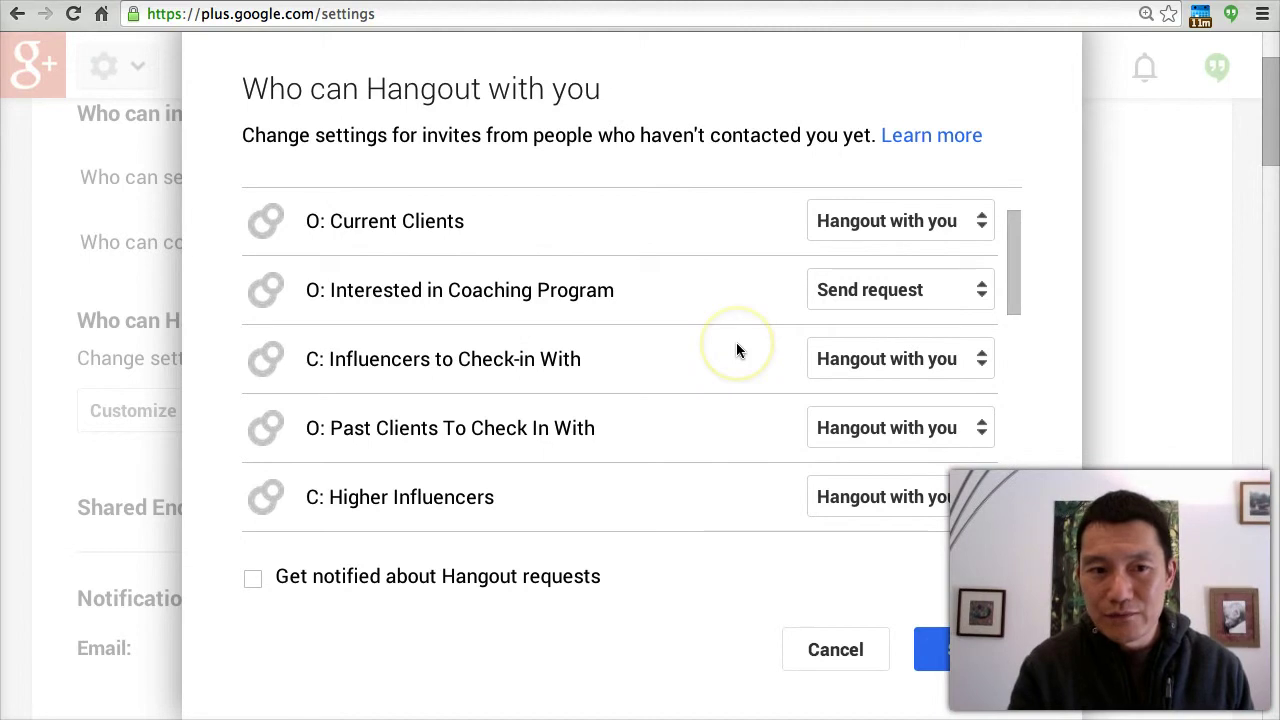
{"action": "scroll", "coordinate": [736, 345], "scroll_direction": "down", "scroll_amount": 3}
{"action": "scroll", "coordinate": [736, 342], "scroll_direction": "down", "scroll_amount": 2}
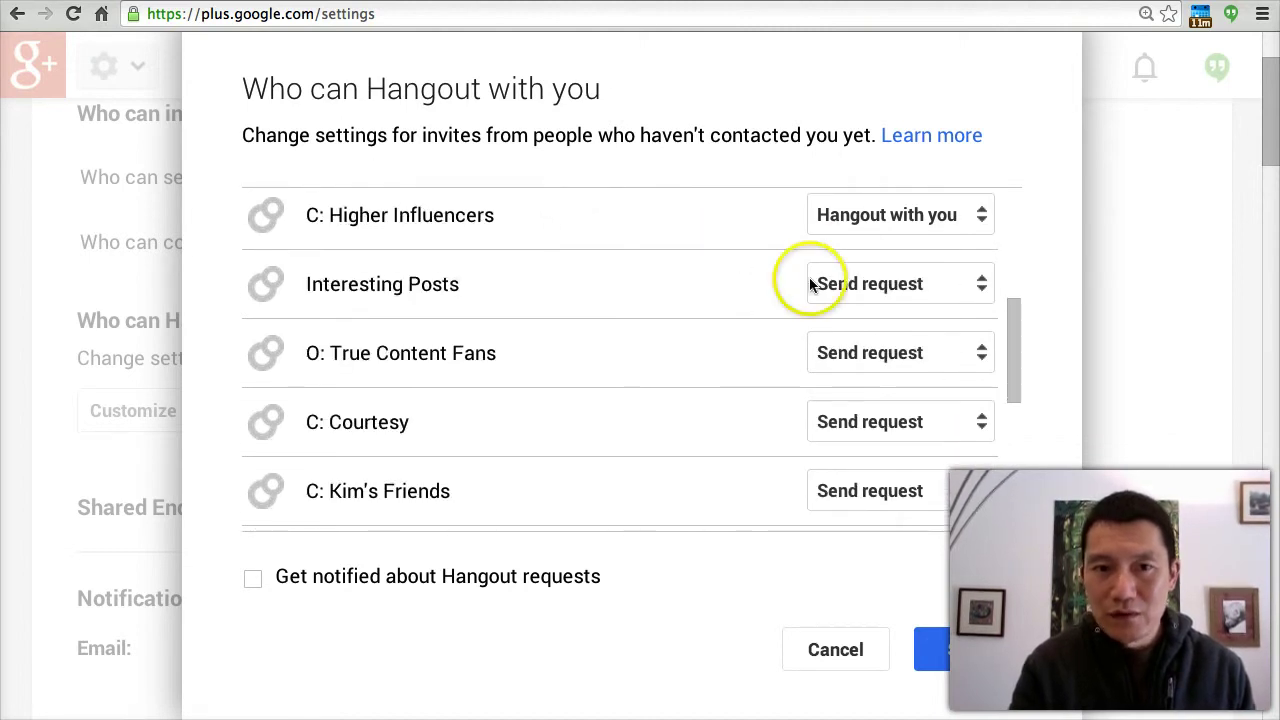
{"action": "scroll", "coordinate": [793, 290], "scroll_direction": "down", "scroll_amount": 4}
{"action": "scroll", "coordinate": [793, 290], "scroll_direction": "down", "scroll_amount": 3}
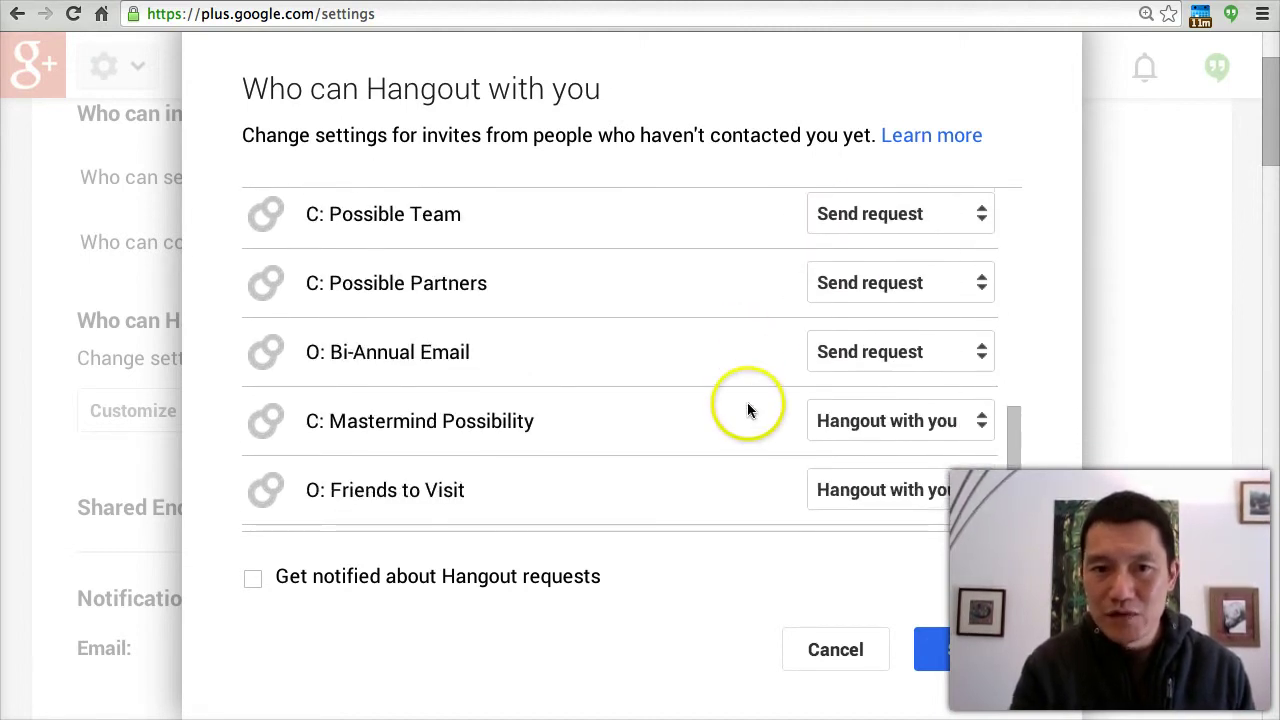
{"action": "scroll", "coordinate": [756, 360], "scroll_direction": "down", "scroll_amount": 1}
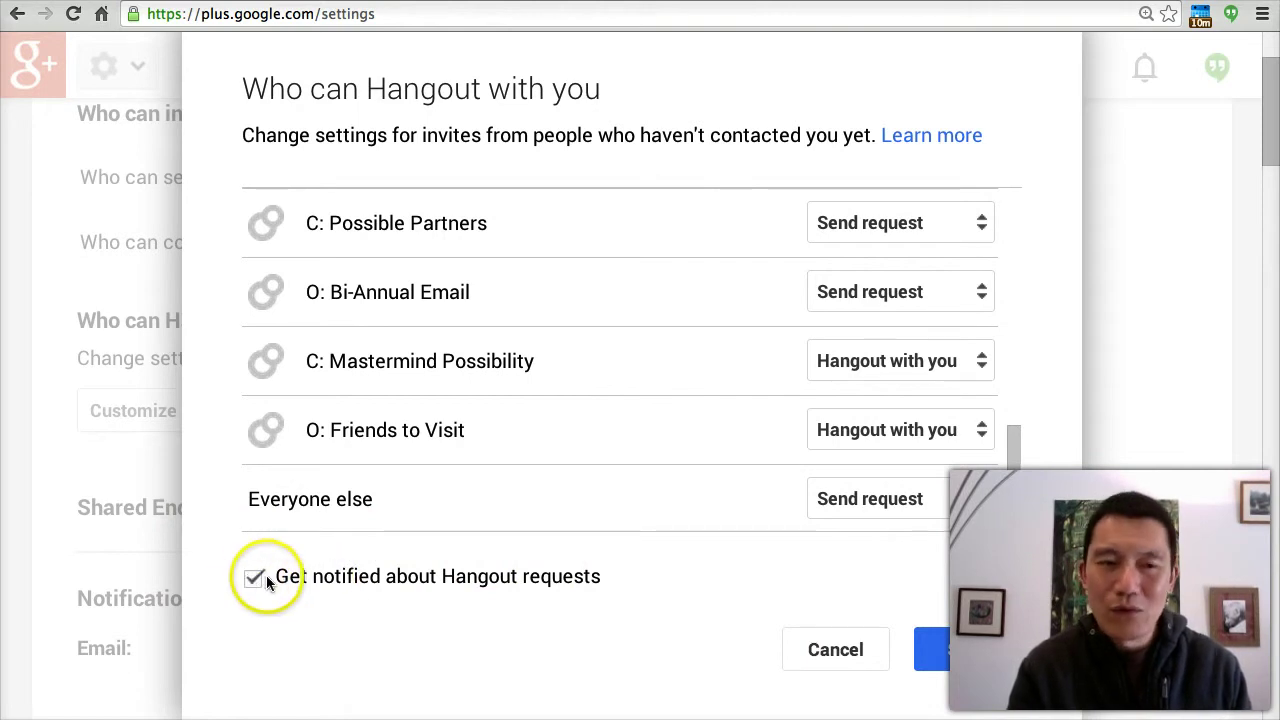
{"action": "left_click", "coordinate": [961, 655]}
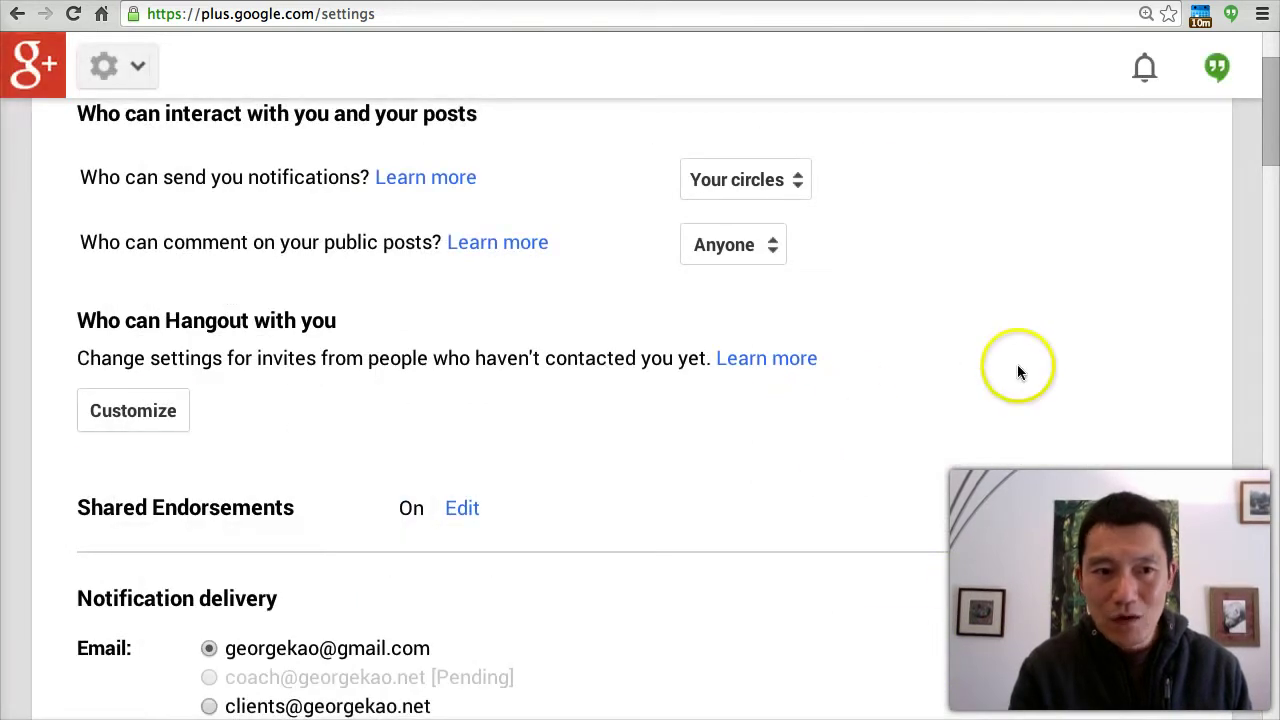
Step: Review the Notification delivery, Manage subscriptions and Receive notifications sections of the settings
{"action": "scroll", "coordinate": [1016, 364], "scroll_direction": "down", "scroll_amount": 5}
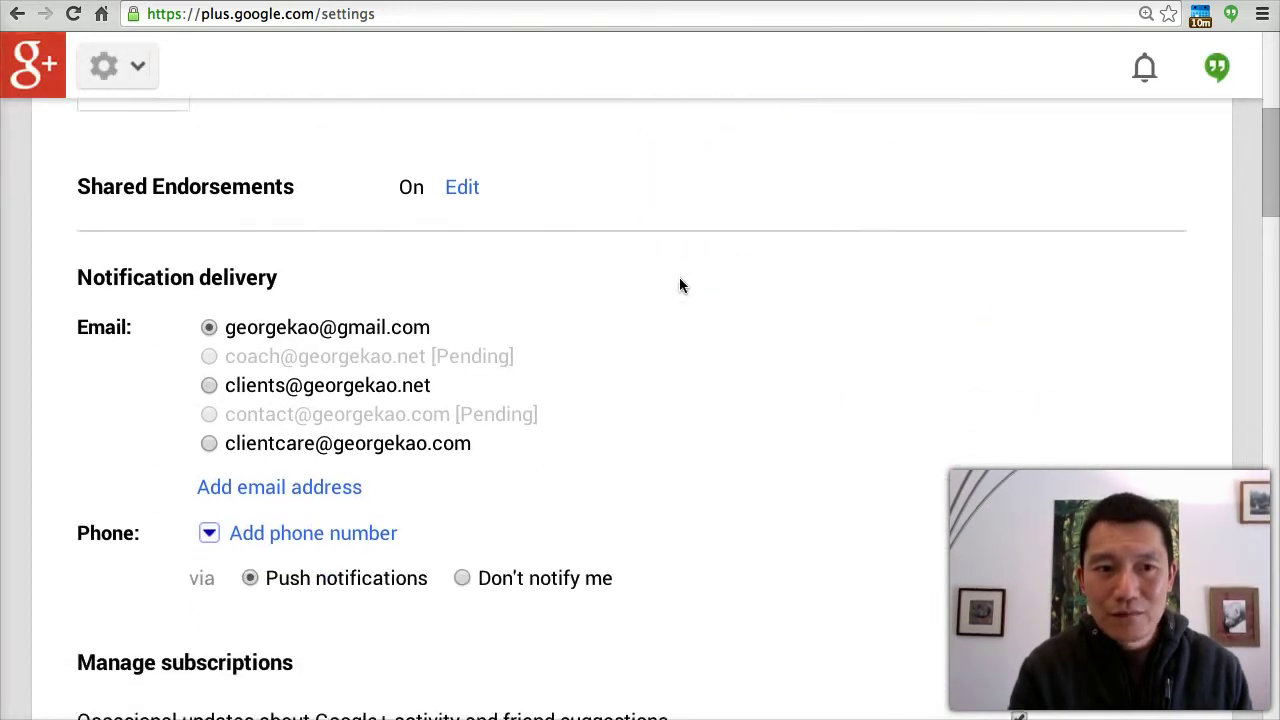
{"action": "scroll", "coordinate": [679, 285], "scroll_direction": "down", "scroll_amount": 4}
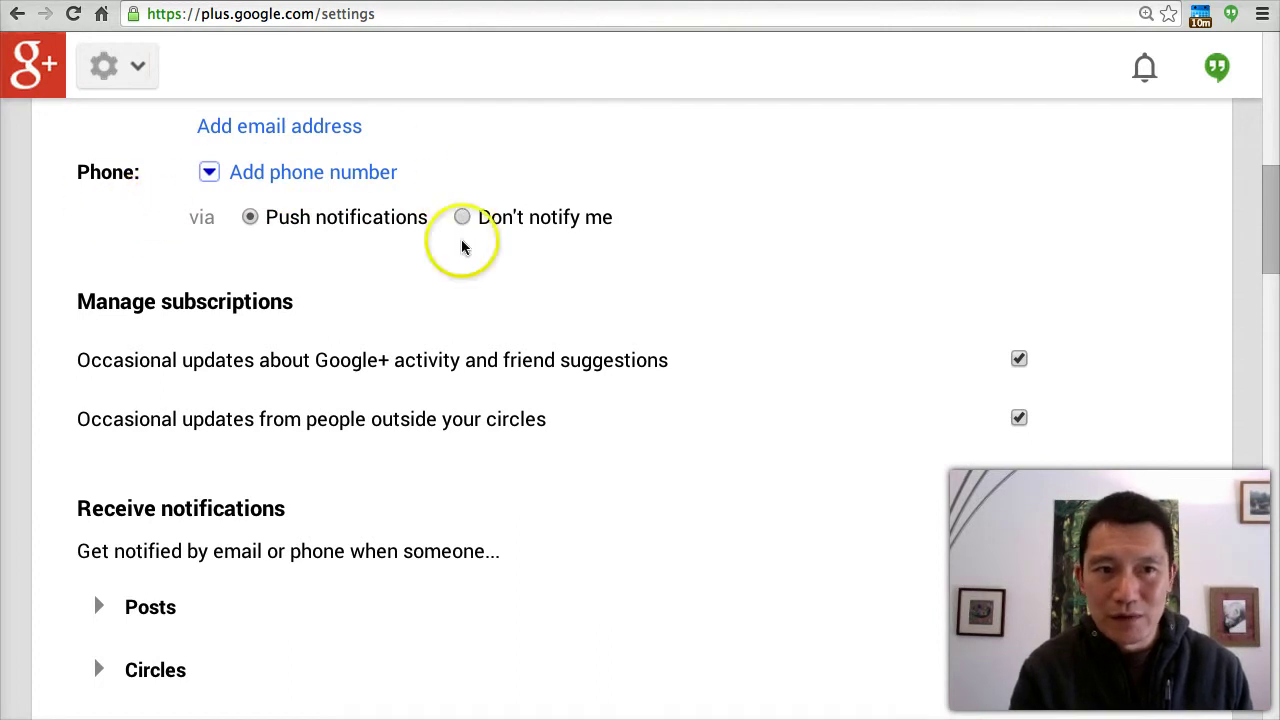
{"action": "scroll", "coordinate": [791, 270], "scroll_direction": "down", "scroll_amount": 3}
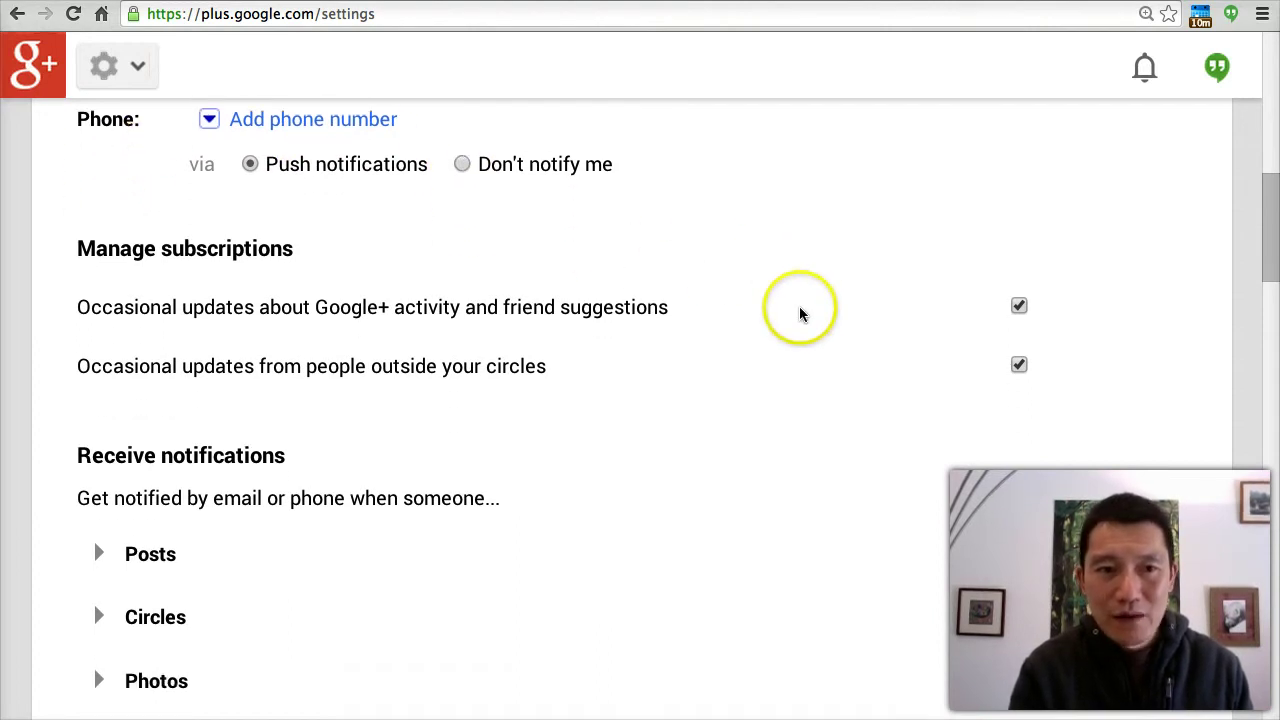
{"action": "scroll", "coordinate": [800, 315], "scroll_direction": "down", "scroll_amount": 3}
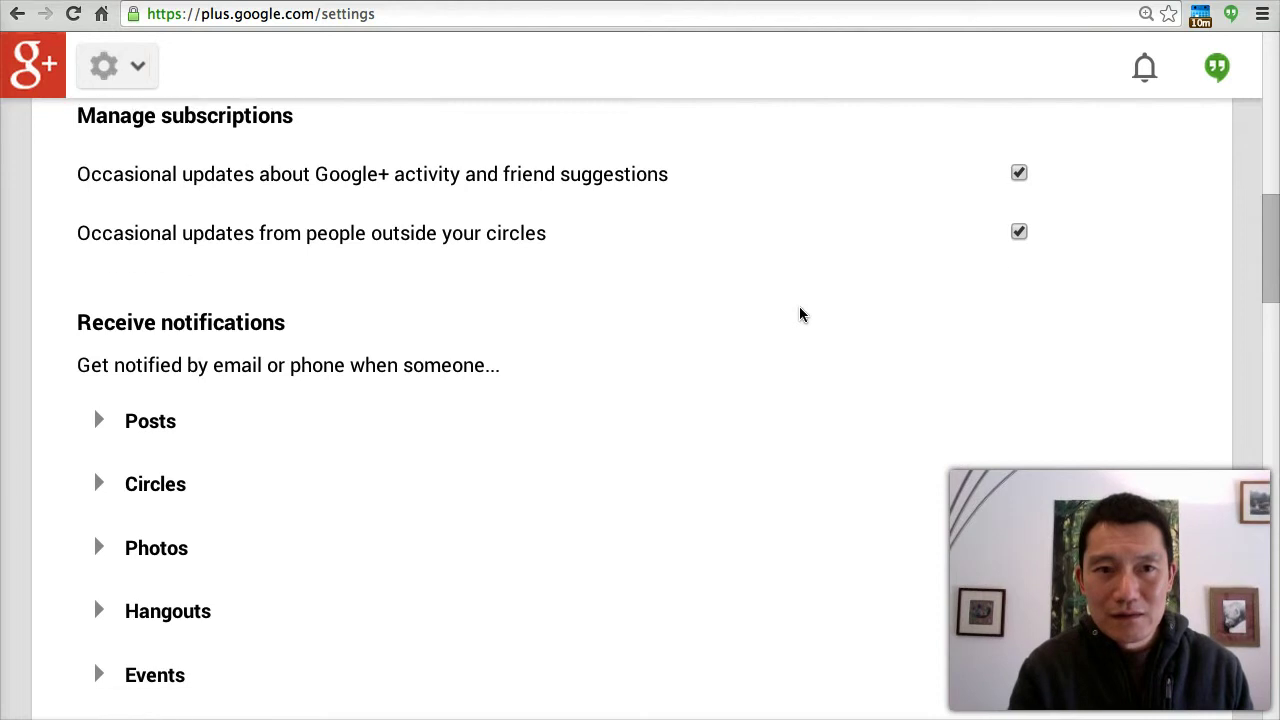
Step: Expand the Posts category under Receive notifications and review its email and phone options for mentions, shares and comments
{"action": "scroll", "coordinate": [800, 315], "scroll_direction": "down", "scroll_amount": 3}
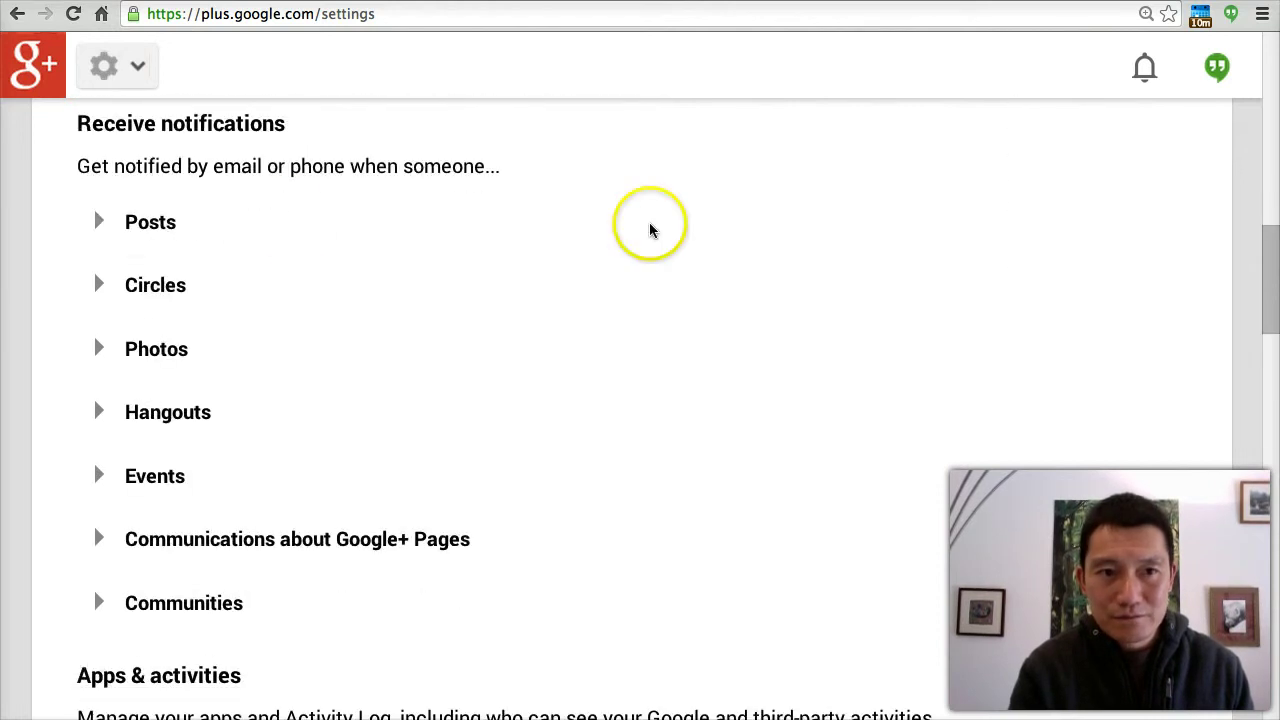
{"action": "left_click", "coordinate": [123, 222]}
{"action": "scroll", "coordinate": [431, 263], "scroll_direction": "down", "scroll_amount": 2}
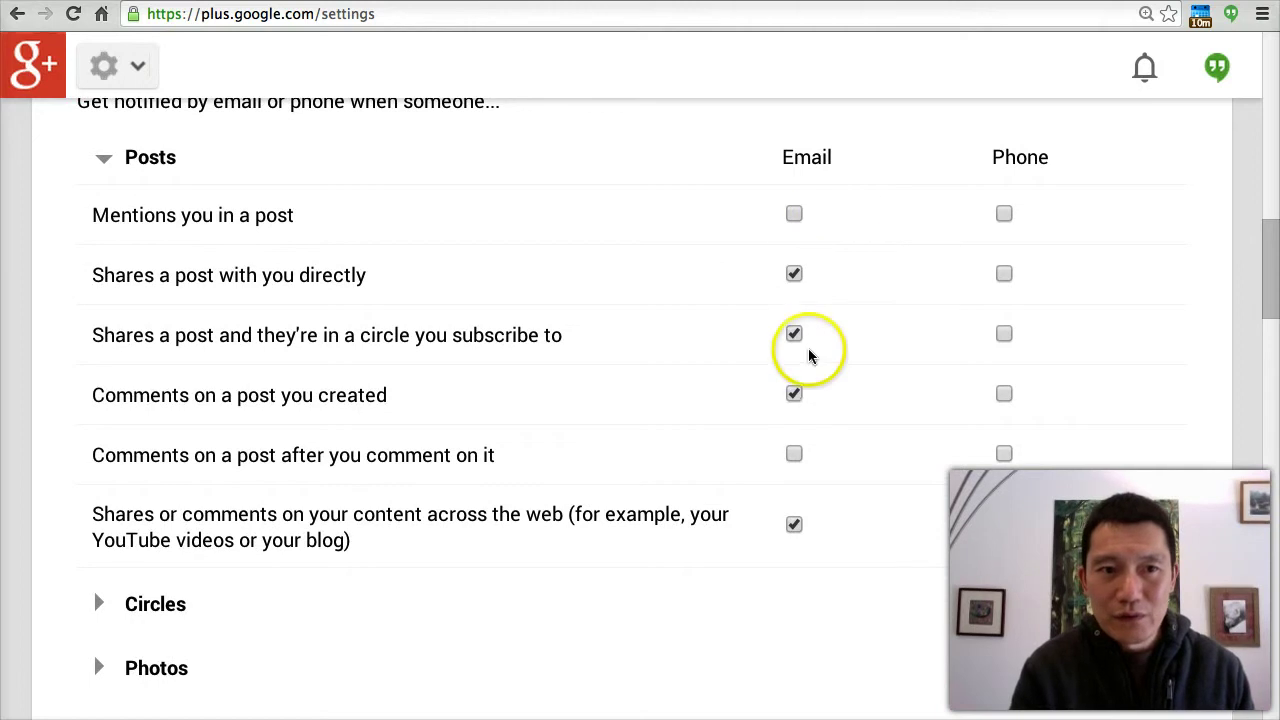
{"action": "scroll", "coordinate": [809, 345], "scroll_direction": "down", "scroll_amount": 2}
{"action": "scroll", "coordinate": [503, 357], "scroll_direction": "down", "scroll_amount": 5}
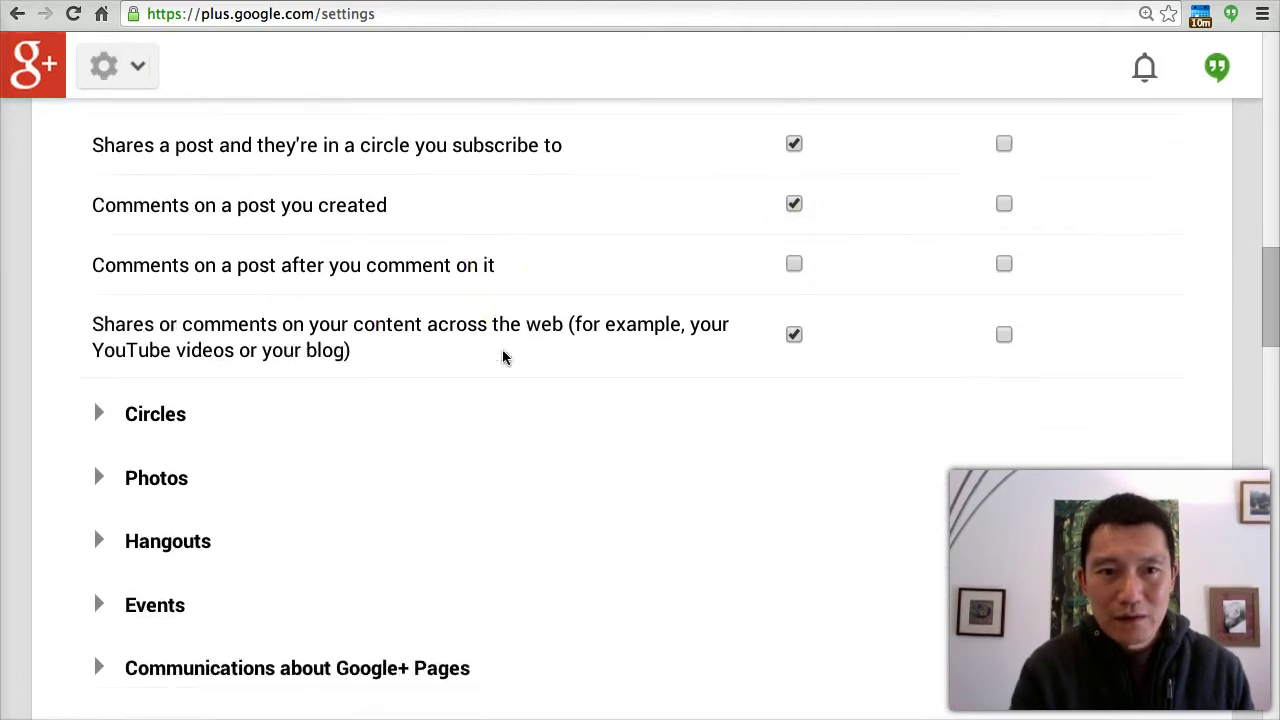
{"action": "scroll", "coordinate": [435, 307], "scroll_direction": "up", "scroll_amount": 8}
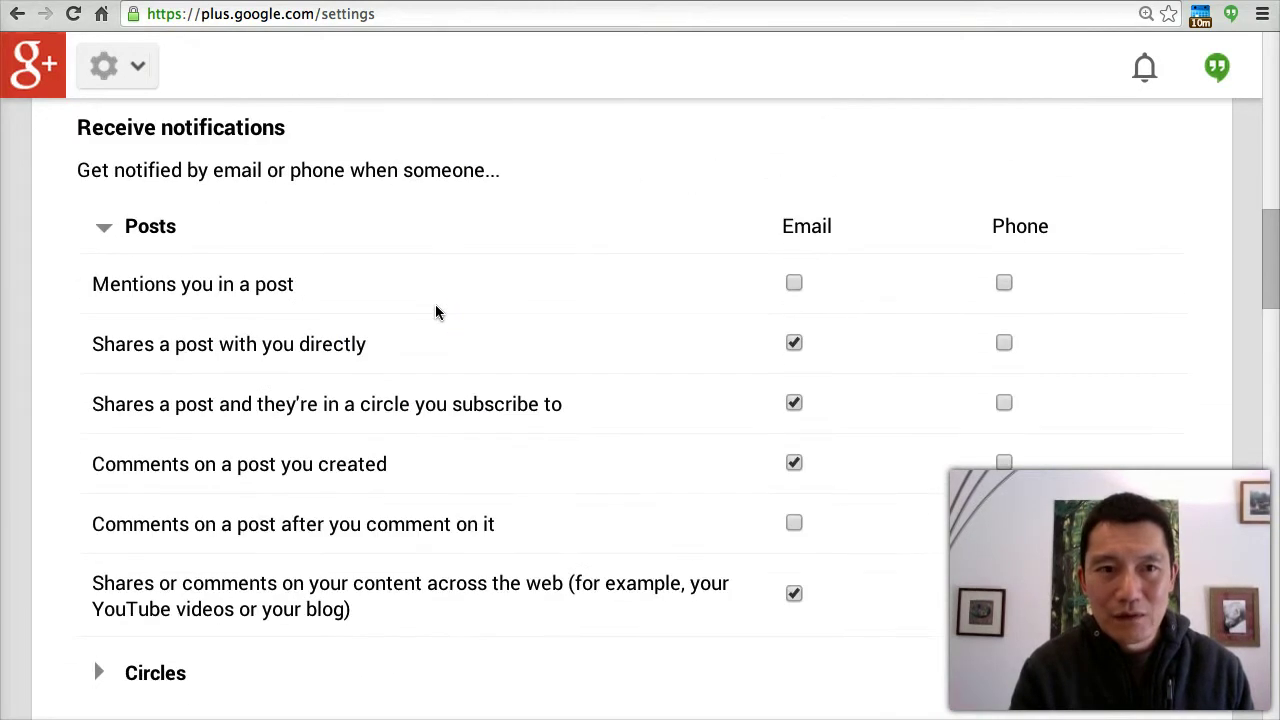
{"action": "scroll", "coordinate": [290, 257], "scroll_direction": "up", "scroll_amount": 1}
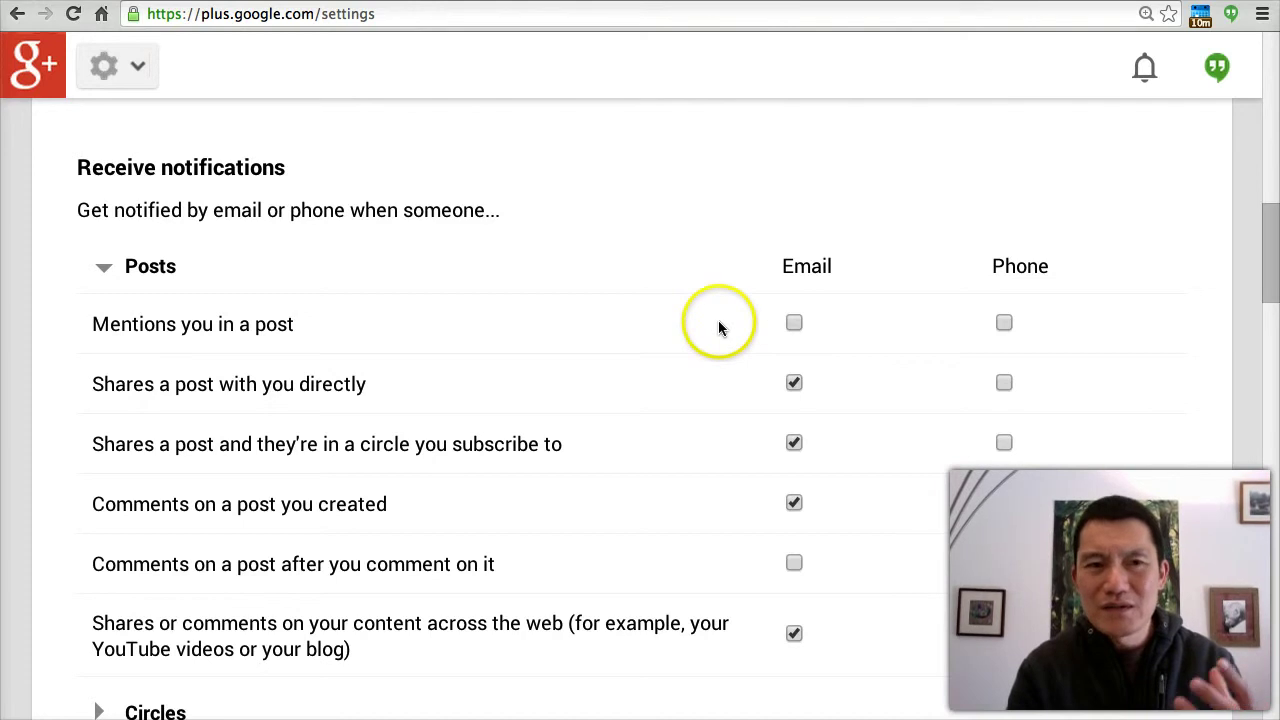
{"action": "scroll", "coordinate": [171, 277], "scroll_direction": "down", "scroll_amount": 2}
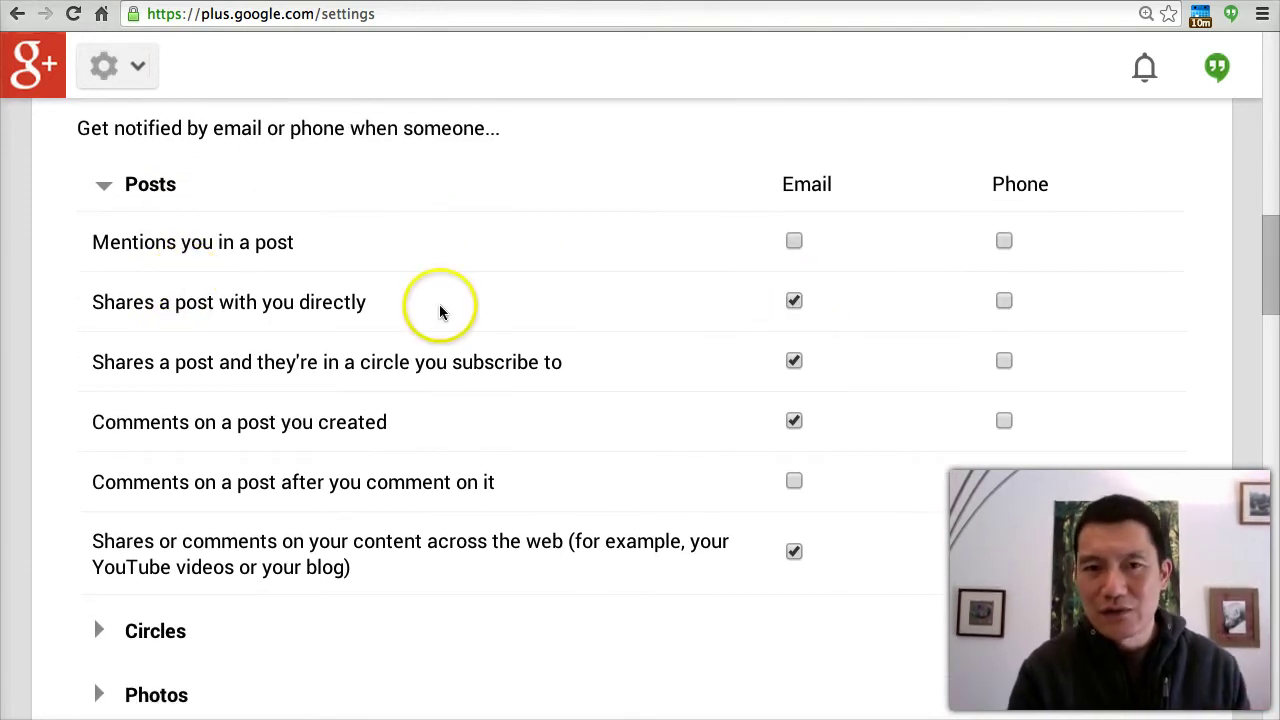
{"action": "scroll", "coordinate": [355, 323], "scroll_direction": "down", "scroll_amount": 1}
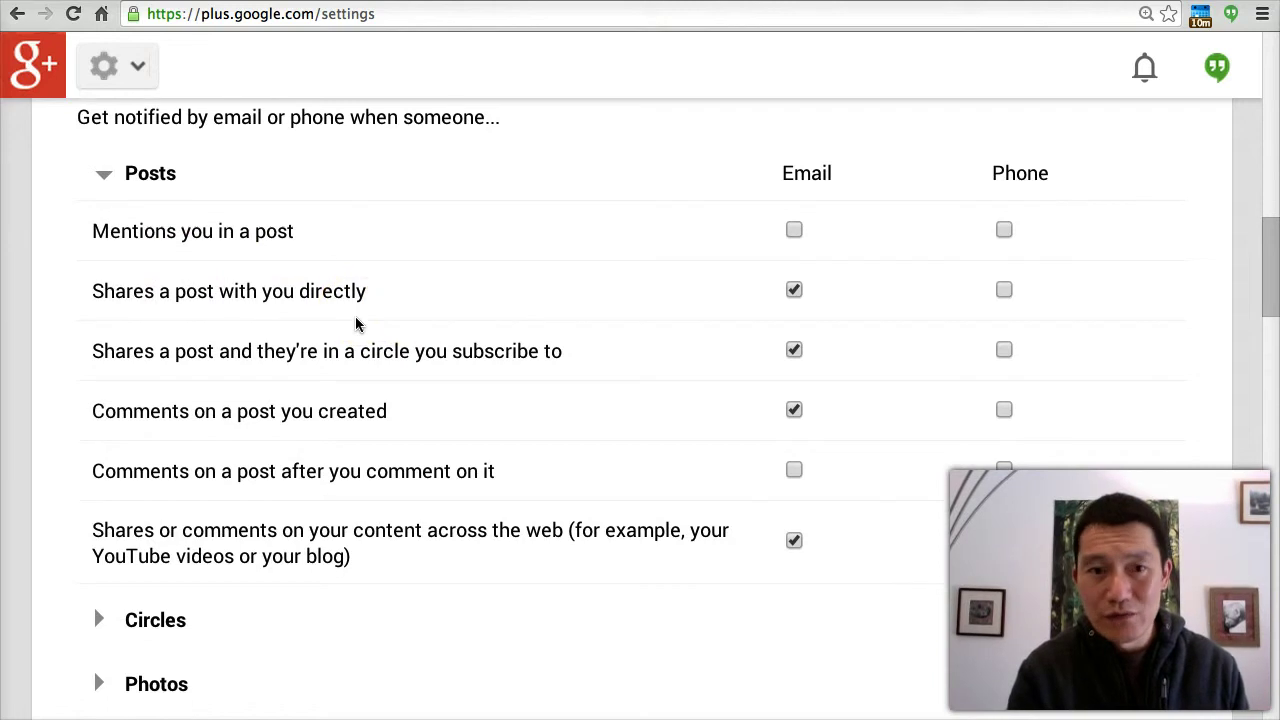
{"action": "scroll", "coordinate": [300, 248], "scroll_direction": "down", "scroll_amount": 2}
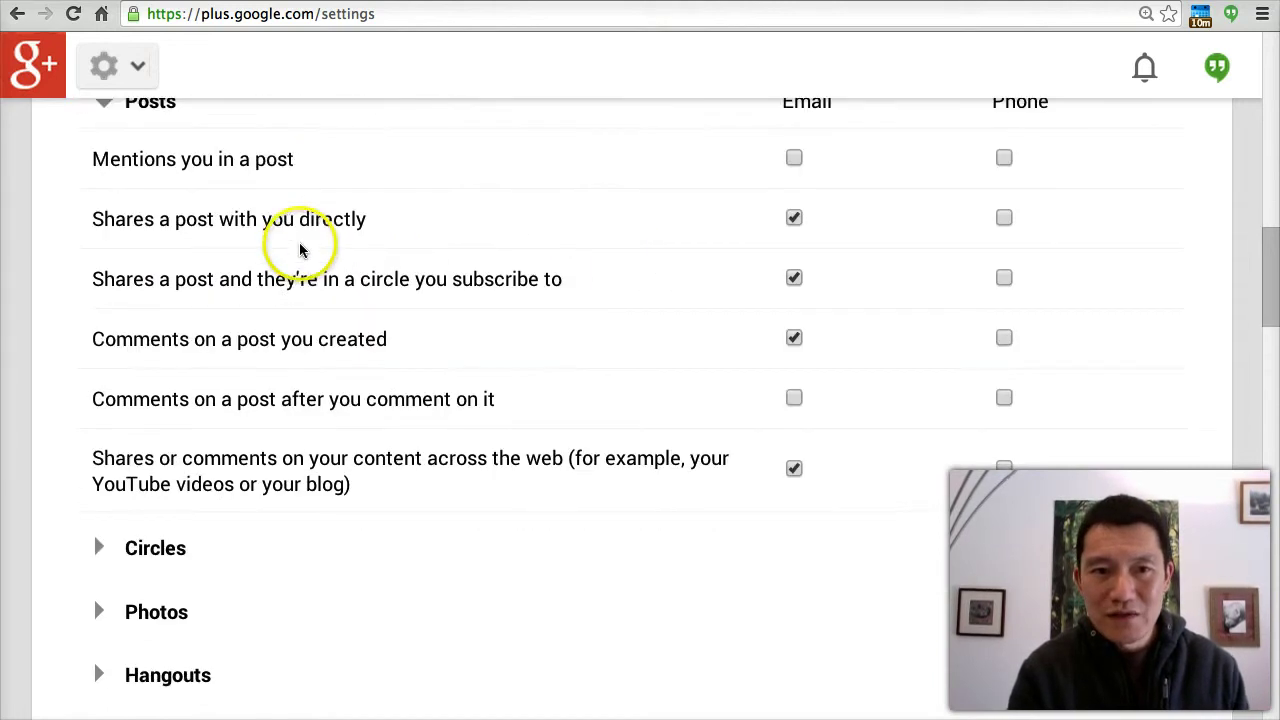
{"action": "scroll", "coordinate": [300, 250], "scroll_direction": "down", "scroll_amount": 3}
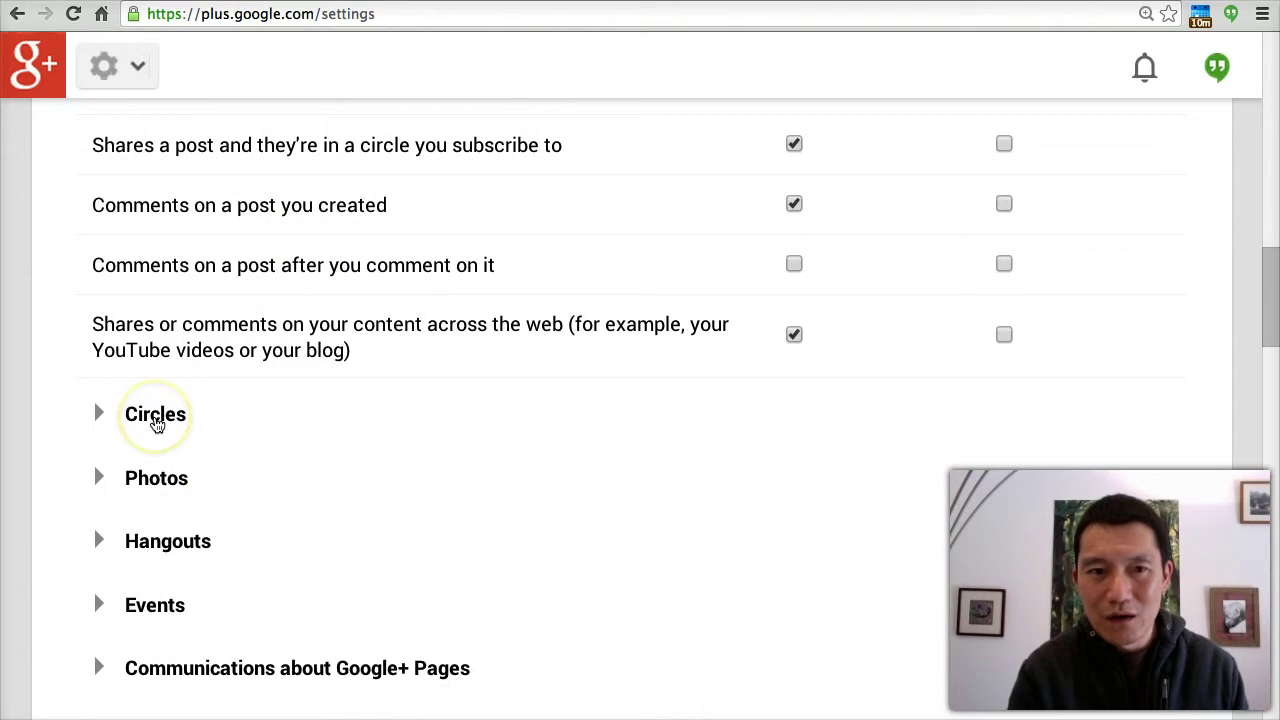
Step: Expand the Circles and Photos notification categories and review their email and phone options
{"action": "left_click", "coordinate": [157, 425]}
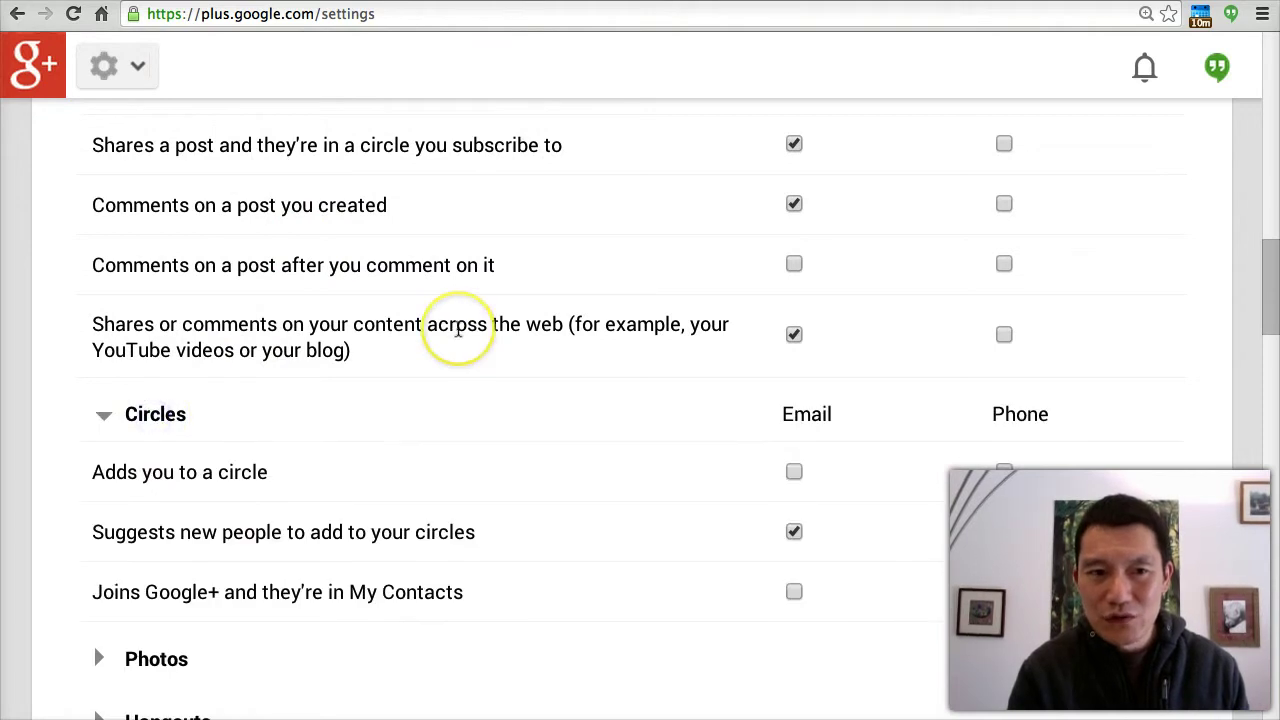
{"action": "scroll", "coordinate": [457, 330], "scroll_direction": "down", "scroll_amount": 6}
{"action": "left_click", "coordinate": [150, 317]}
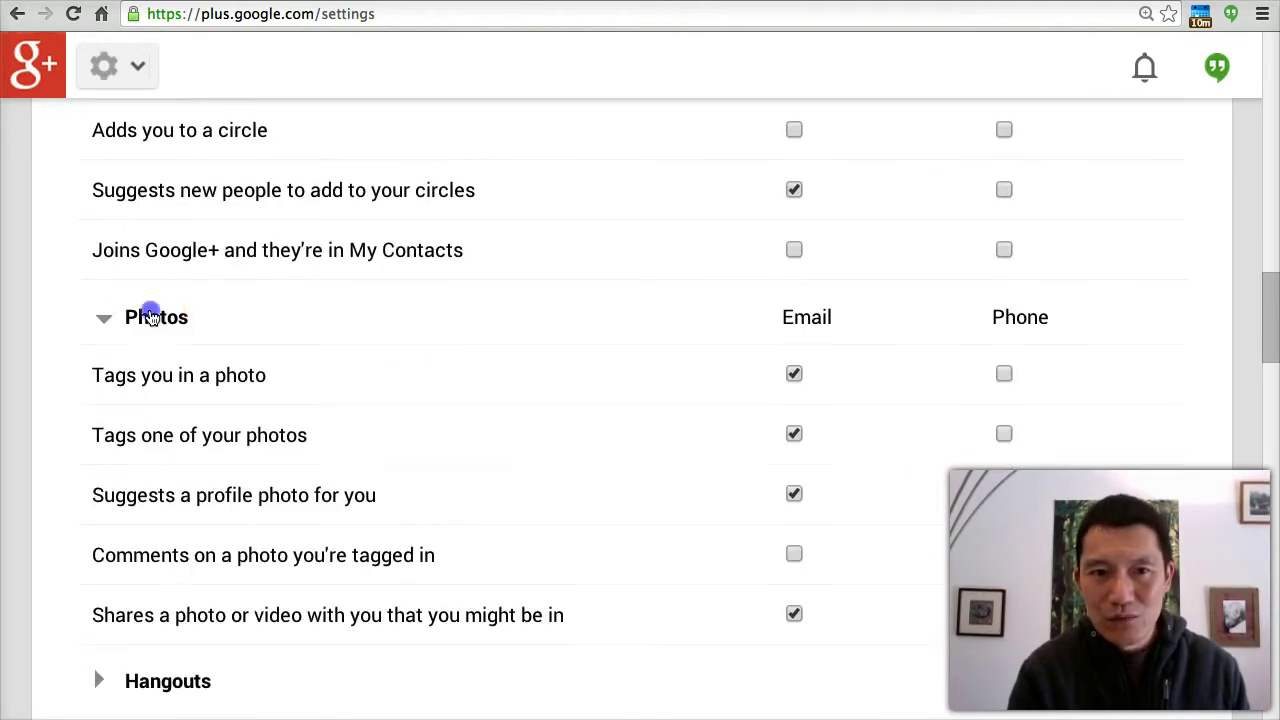
{"action": "scroll", "coordinate": [402, 326], "scroll_direction": "down", "scroll_amount": 4}
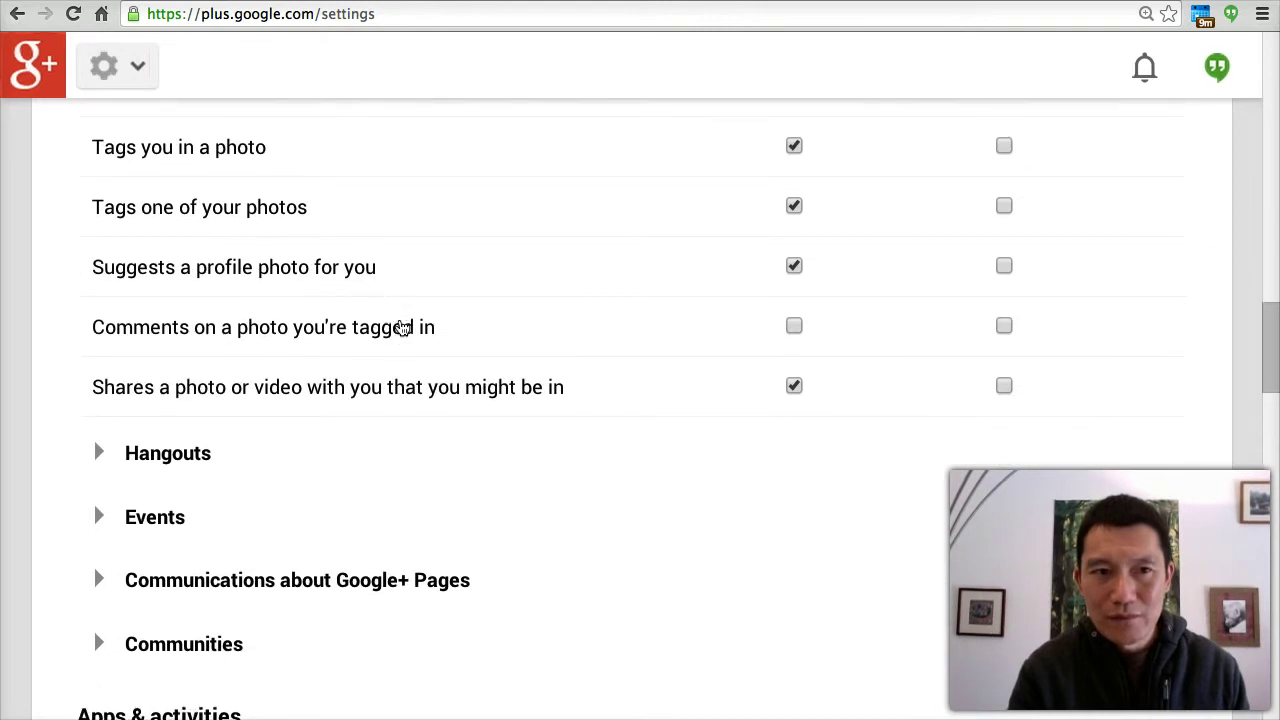
{"action": "scroll", "coordinate": [402, 327], "scroll_direction": "up", "scroll_amount": 1}
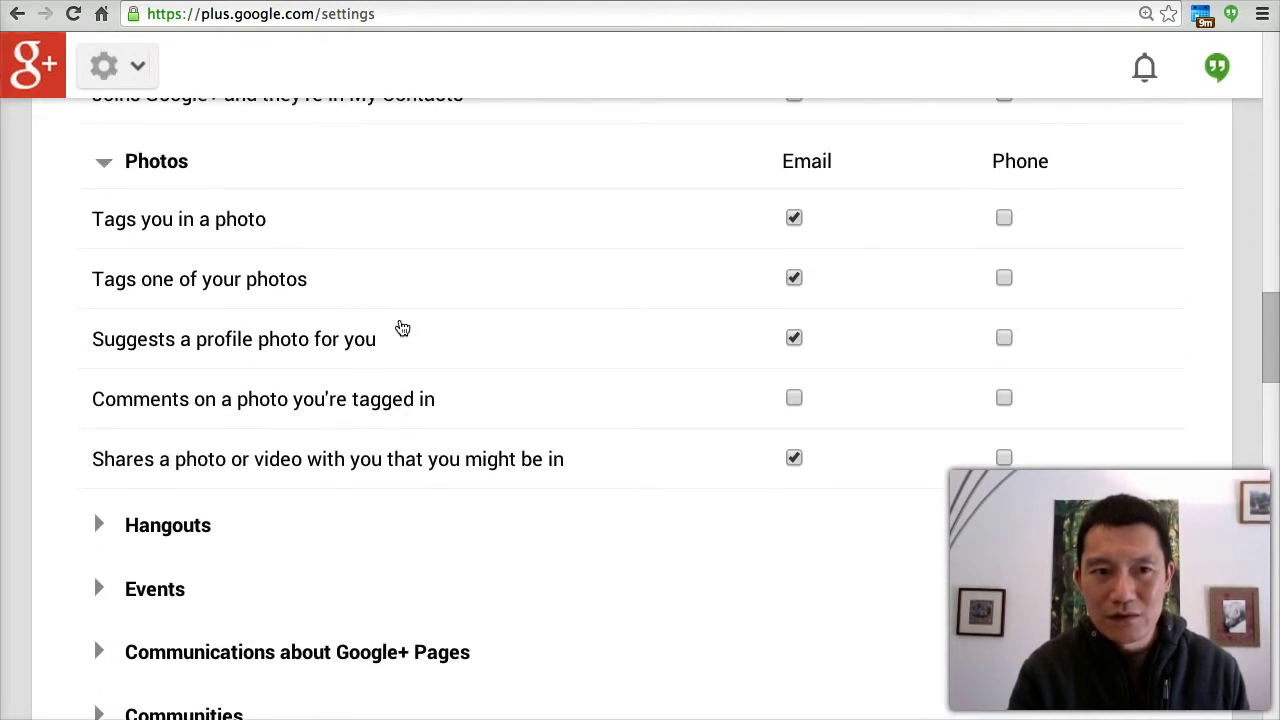
{"action": "scroll", "coordinate": [401, 326], "scroll_direction": "down", "scroll_amount": 2}
Step: Expand the Hangouts and Events notification categories and review their email and phone options
{"action": "left_click", "coordinate": [163, 382]}
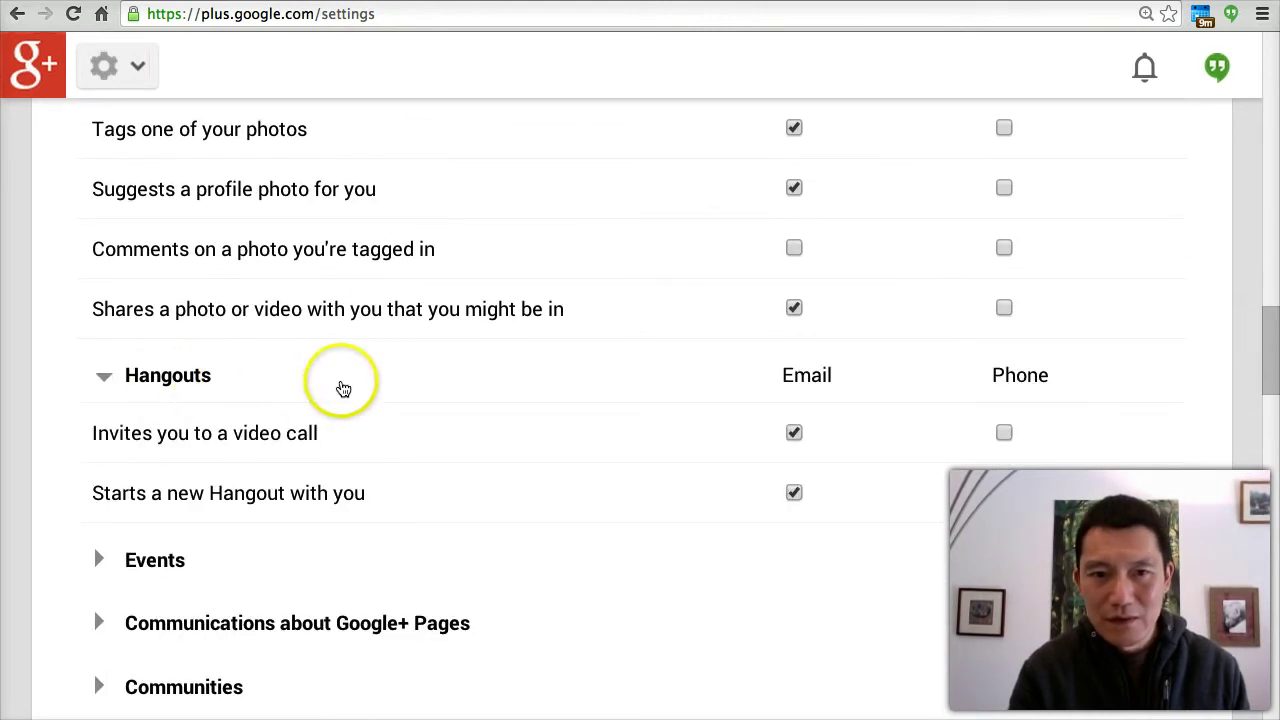
{"action": "scroll", "coordinate": [343, 388], "scroll_direction": "down", "scroll_amount": 3}
{"action": "left_click", "coordinate": [165, 336]}
{"action": "scroll", "coordinate": [366, 334], "scroll_direction": "down", "scroll_amount": 1}
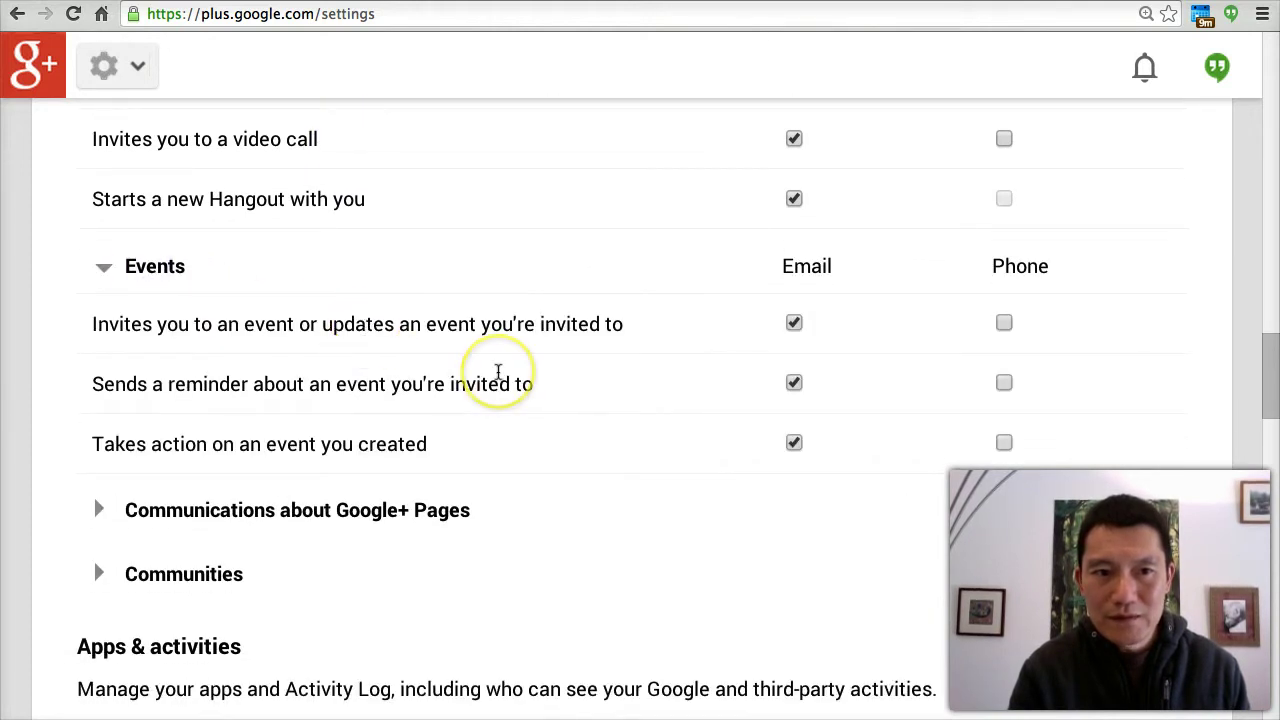
{"action": "scroll", "coordinate": [497, 372], "scroll_direction": "down", "scroll_amount": 2}
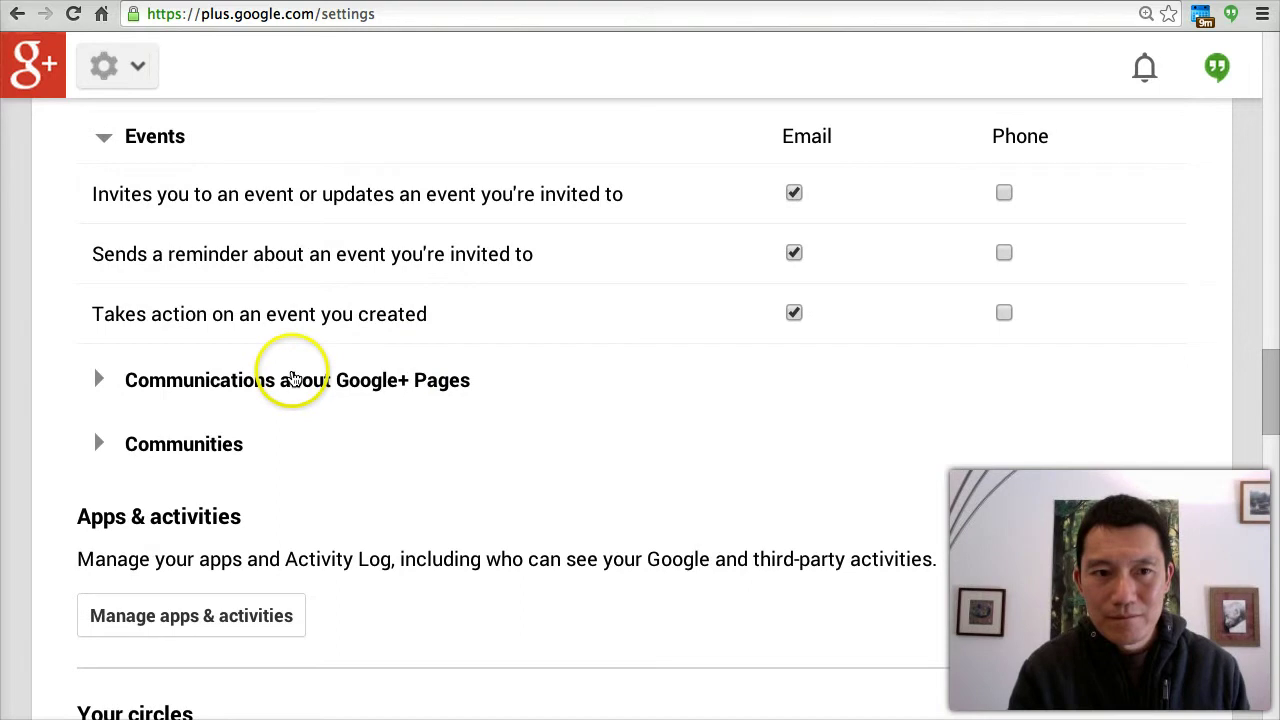
Step: Expand the Communications about Google+ Pages and Communities notification categories and review their options
{"action": "left_click", "coordinate": [293, 378]}
{"action": "scroll", "coordinate": [548, 426], "scroll_direction": "down", "scroll_amount": 2}
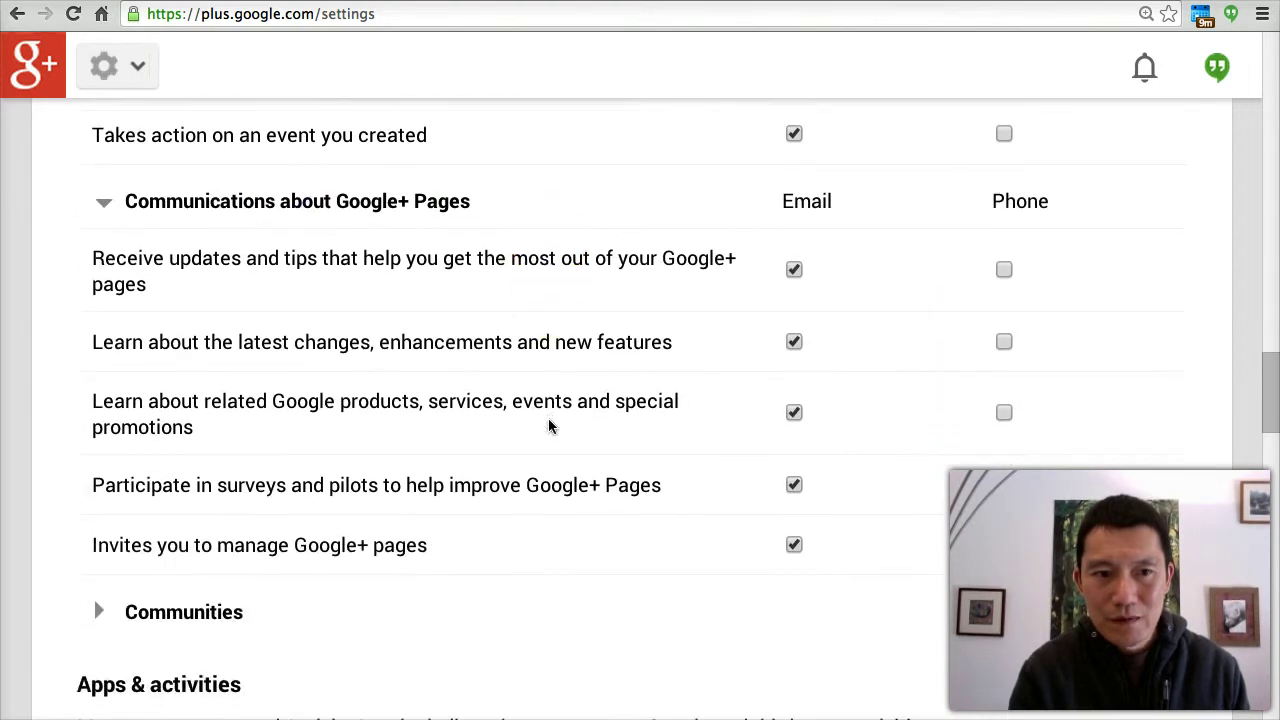
{"action": "scroll", "coordinate": [548, 426], "scroll_direction": "down", "scroll_amount": 2}
{"action": "left_click", "coordinate": [240, 472]}
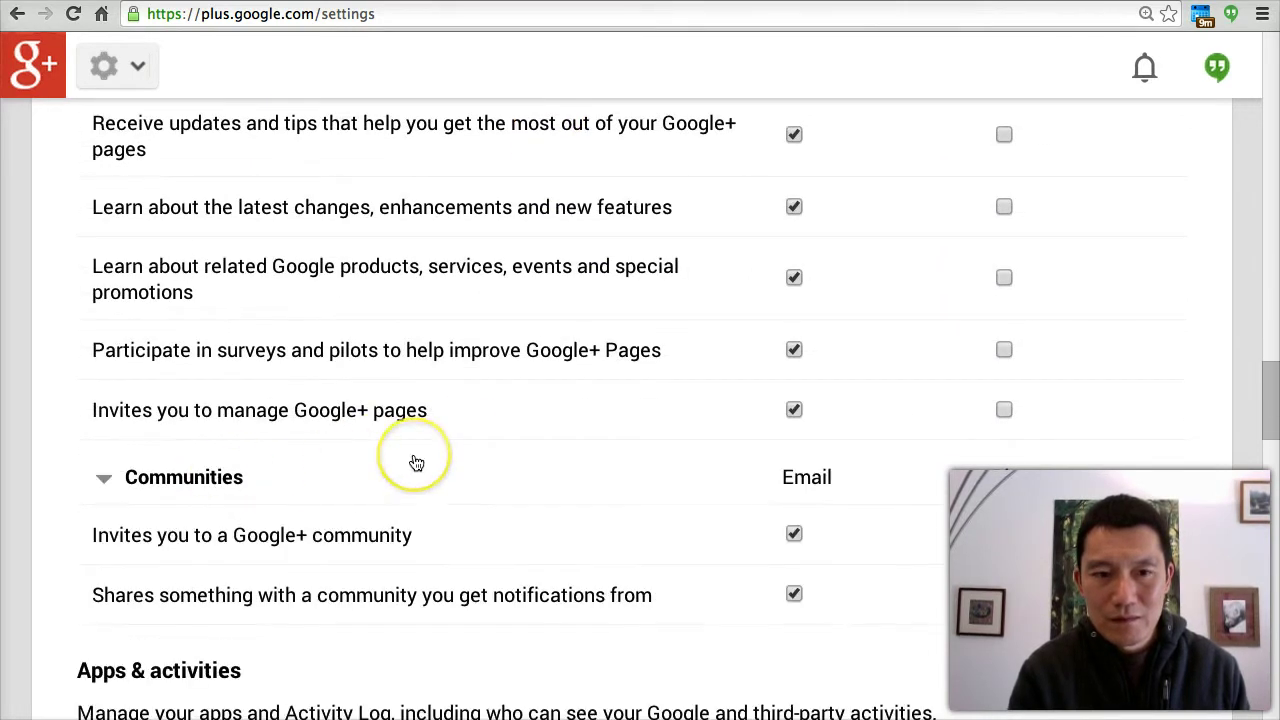
{"action": "scroll", "coordinate": [416, 463], "scroll_direction": "down", "scroll_amount": 2}
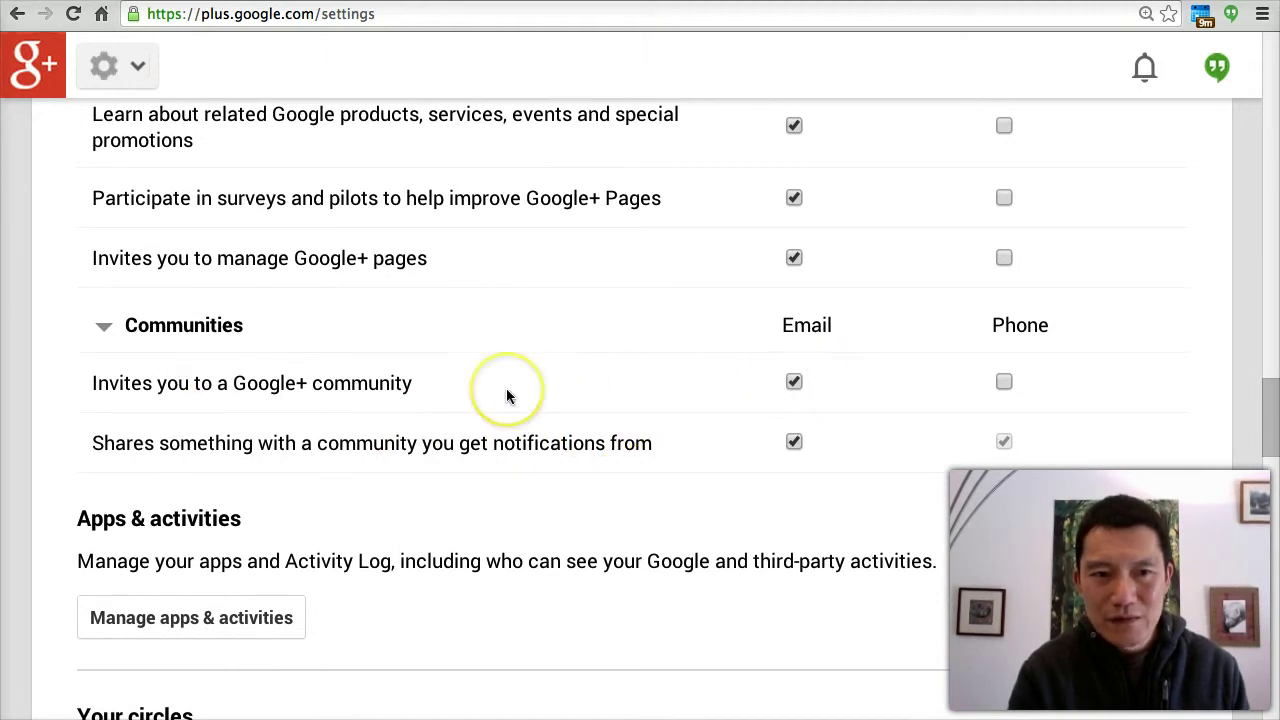
Step: Open the management page for apps and activities and review who can see each signed-in app
{"action": "scroll", "coordinate": [506, 396], "scroll_direction": "down", "scroll_amount": 3}
{"action": "scroll", "coordinate": [506, 396], "scroll_direction": "down", "scroll_amount": 4}
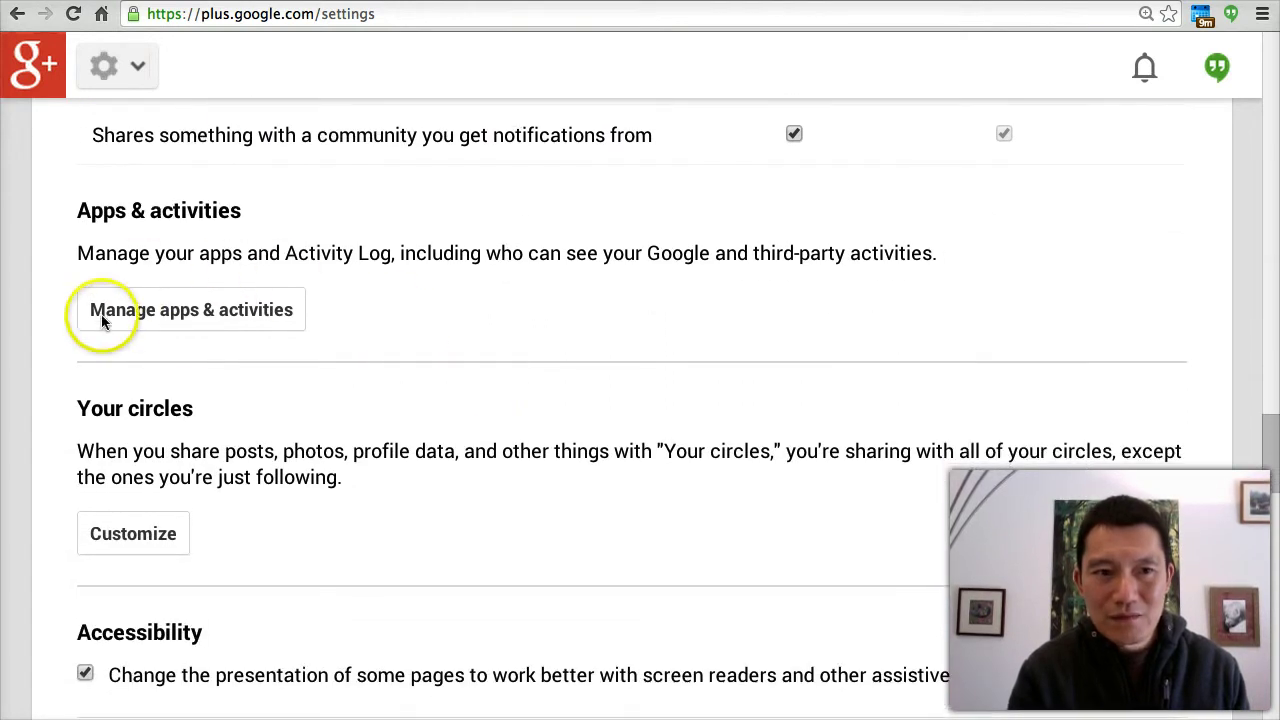
{"action": "left_click", "coordinate": [192, 311]}
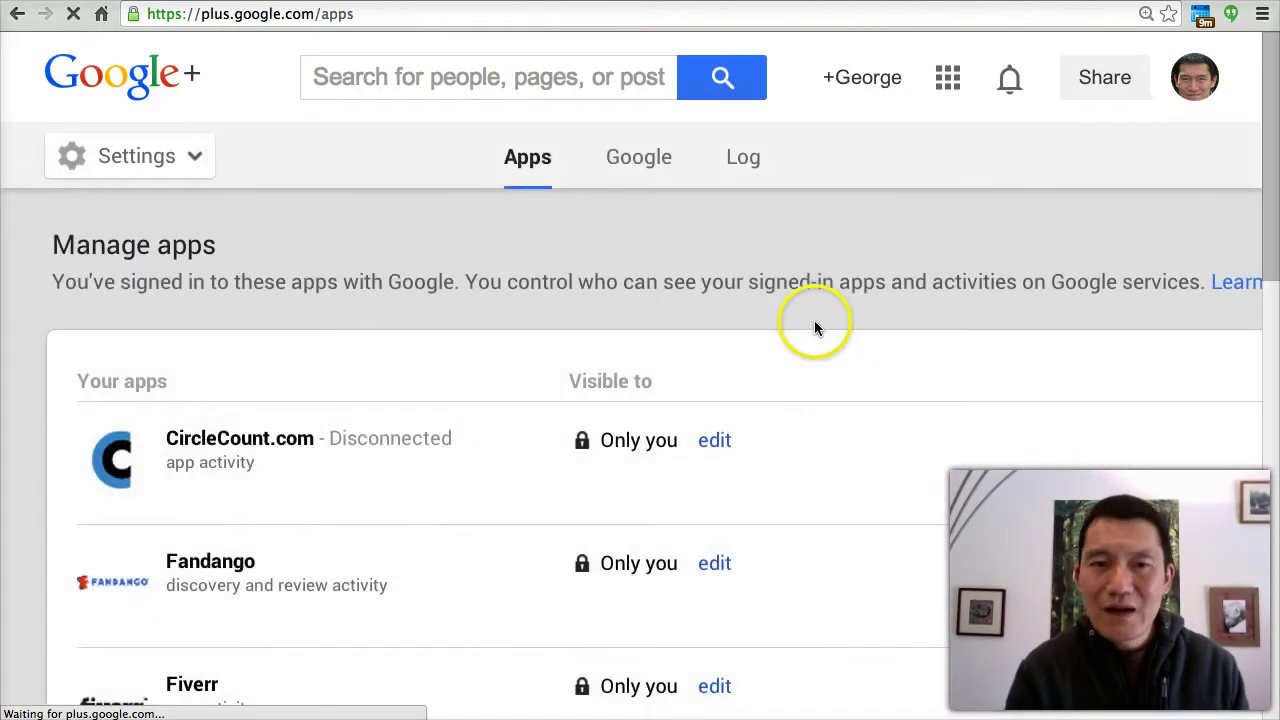
{"action": "scroll", "coordinate": [1033, 406], "scroll_direction": "down", "scroll_amount": 1}
{"action": "scroll", "coordinate": [1035, 414], "scroll_direction": "up", "scroll_amount": 1}
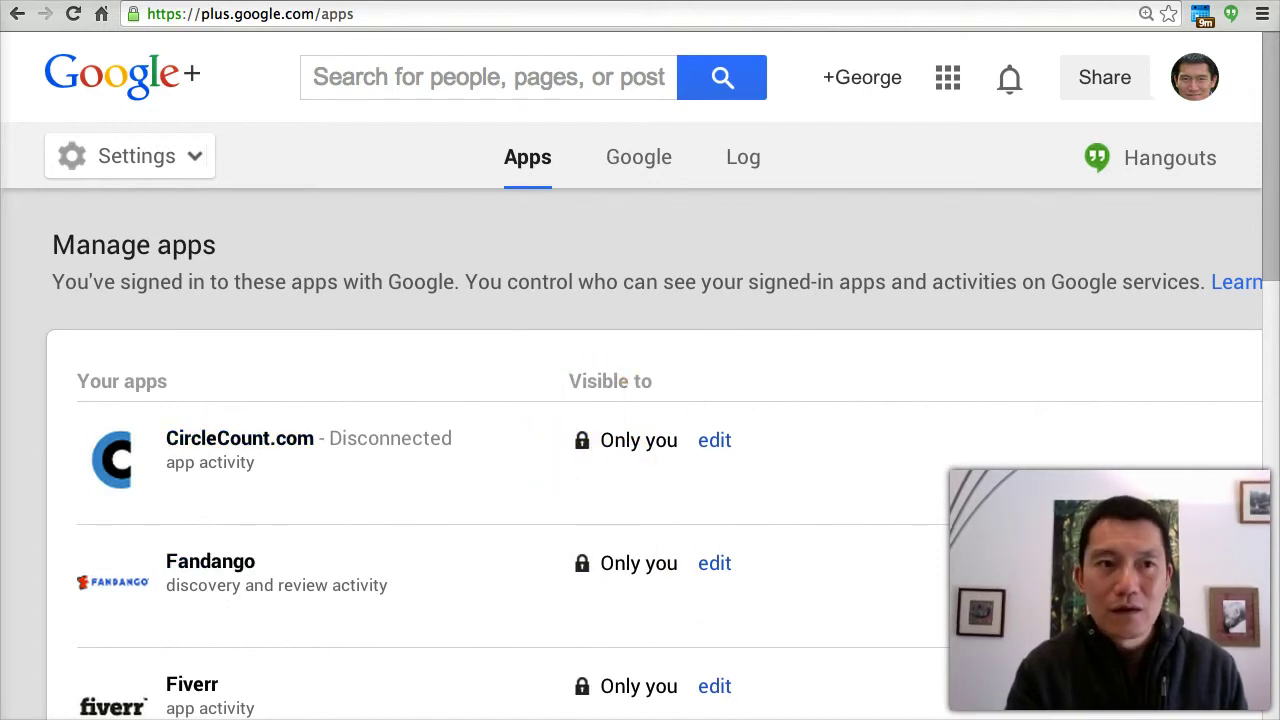
Step: Return from the Manage apps page to the Google+ settings and locate the Your circles section
{"action": "left_click", "coordinate": [19, 16]}
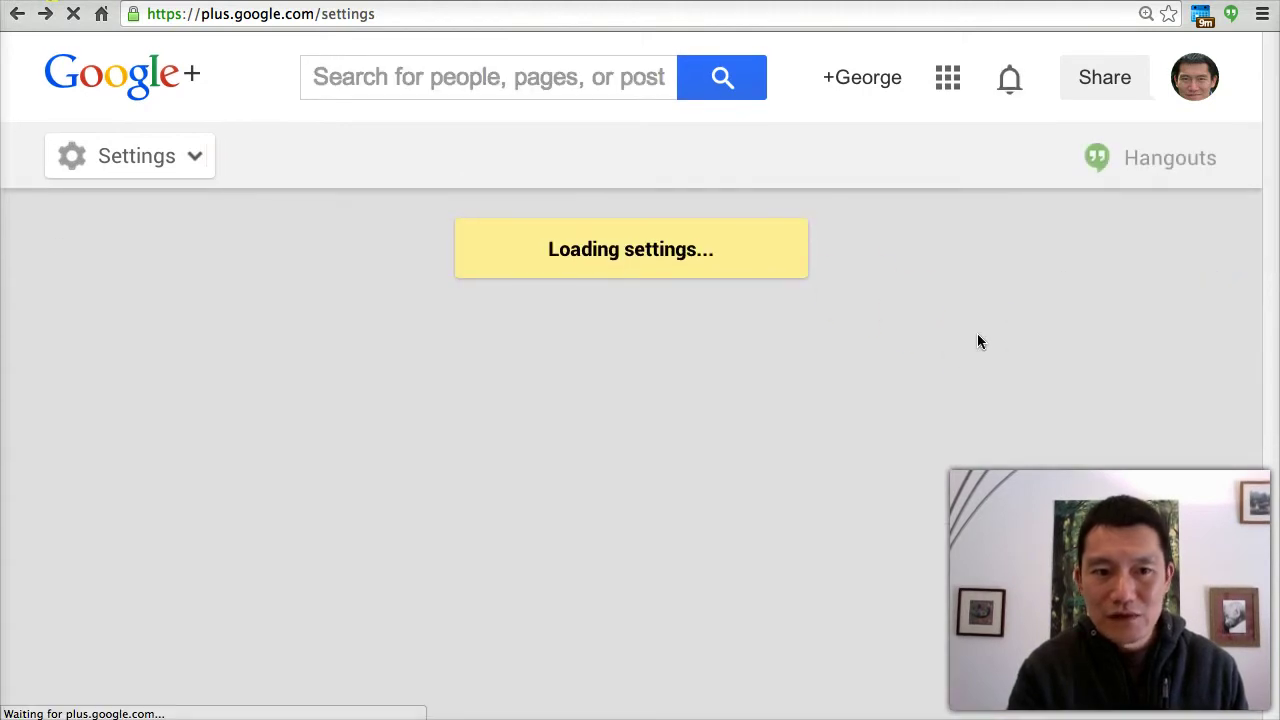
{"action": "scroll", "coordinate": [978, 342], "scroll_direction": "down", "scroll_amount": 15}
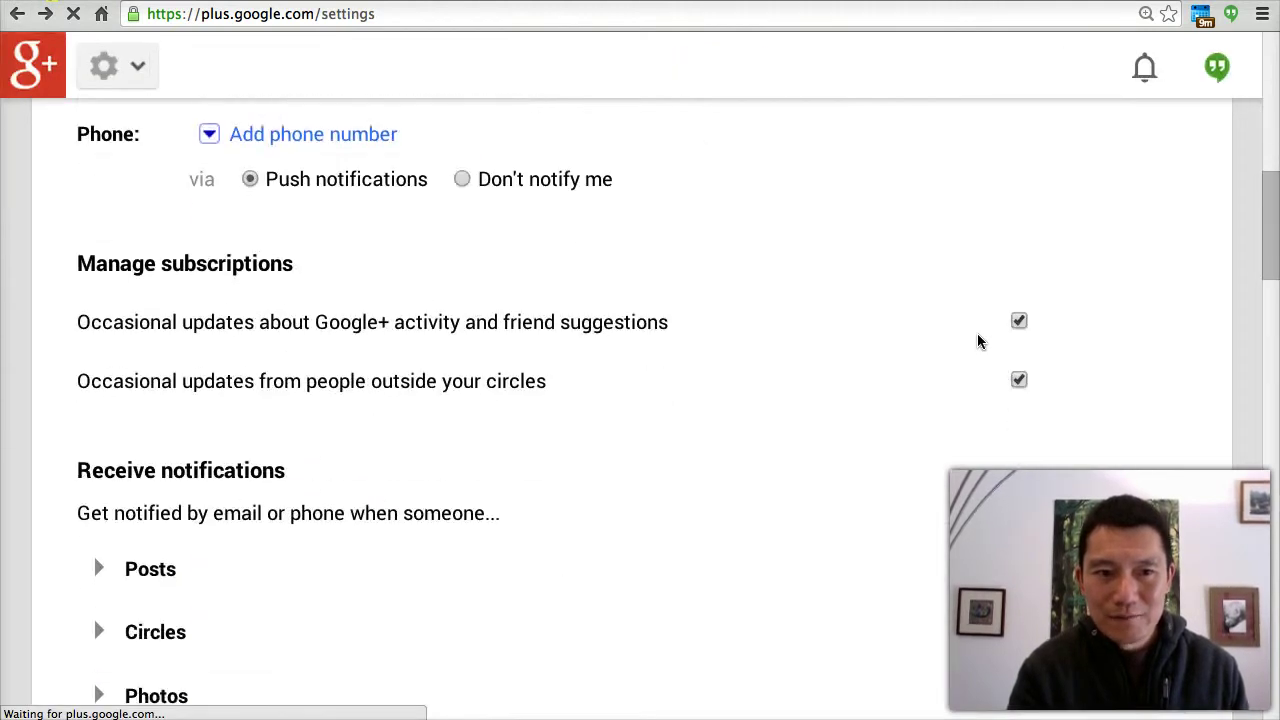
{"action": "scroll", "coordinate": [978, 342], "scroll_direction": "down", "scroll_amount": 10}
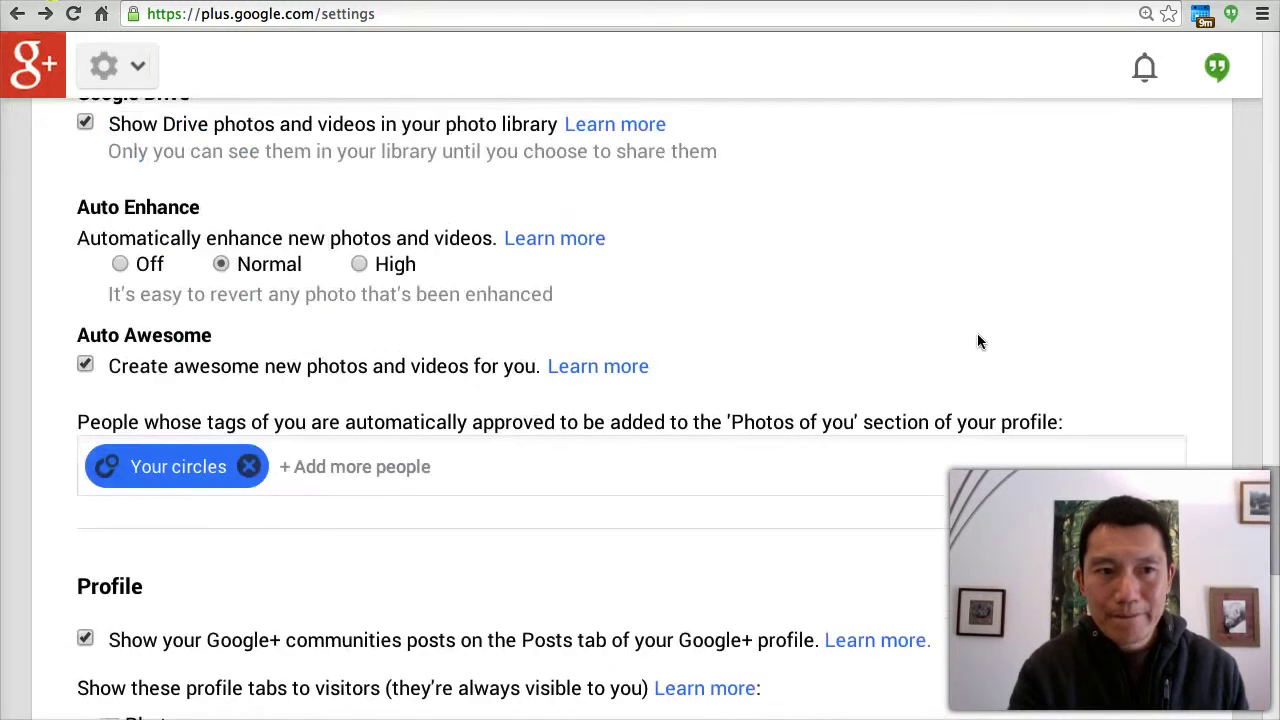
{"action": "scroll", "coordinate": [978, 342], "scroll_direction": "up", "scroll_amount": 6}
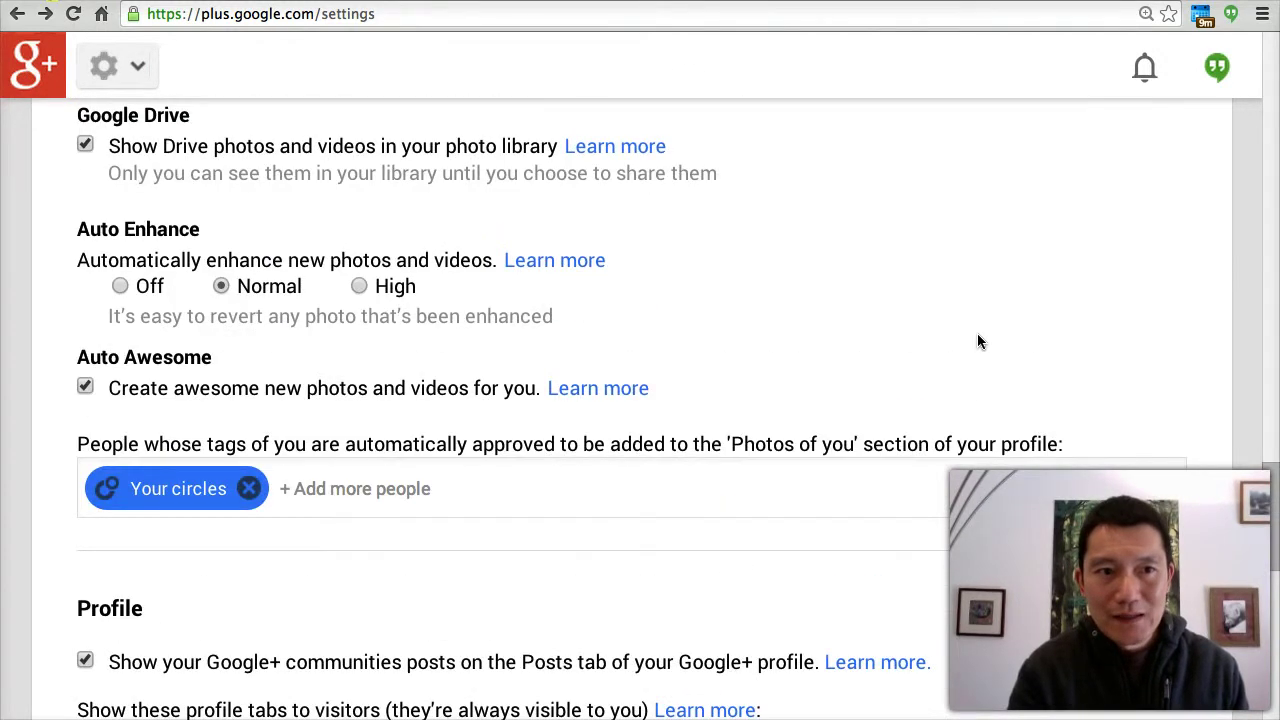
{"action": "scroll", "coordinate": [978, 342], "scroll_direction": "up", "scroll_amount": 6}
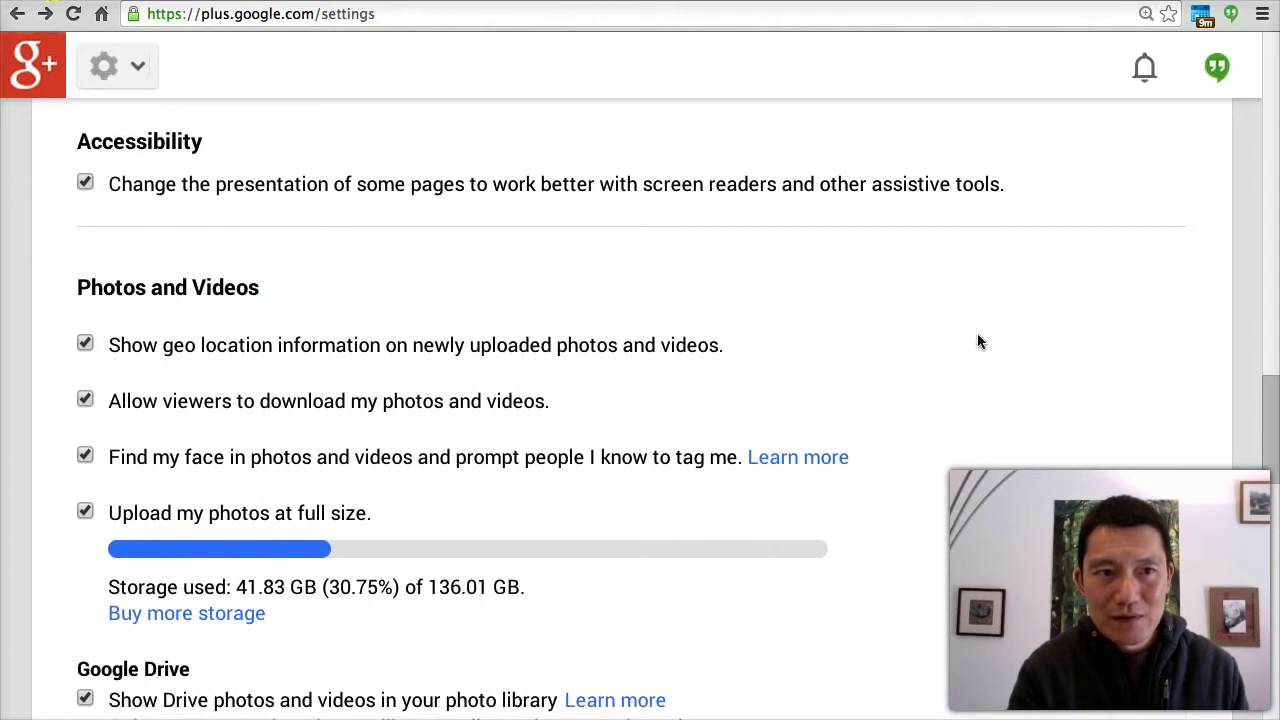
{"action": "scroll", "coordinate": [978, 342], "scroll_direction": "up", "scroll_amount": 4}
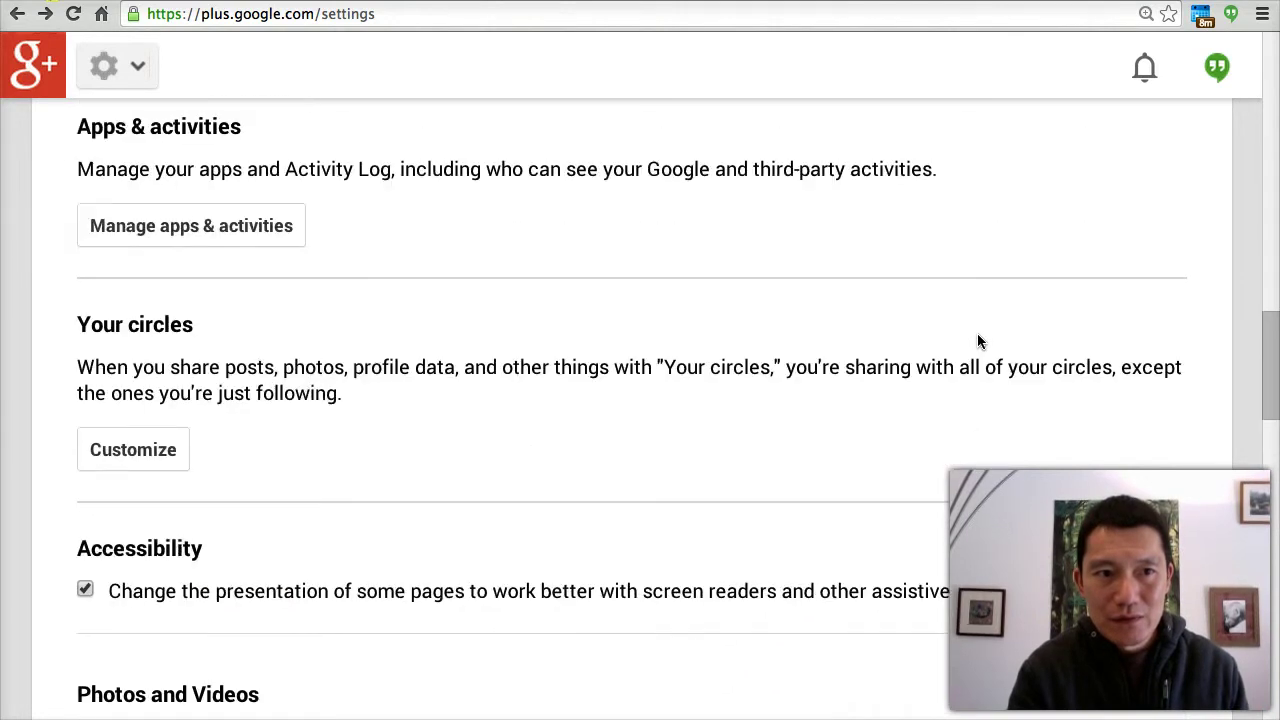
Step: Open the Your circles customization, review which circles are included, and close it without saving
{"action": "left_click", "coordinate": [152, 455]}
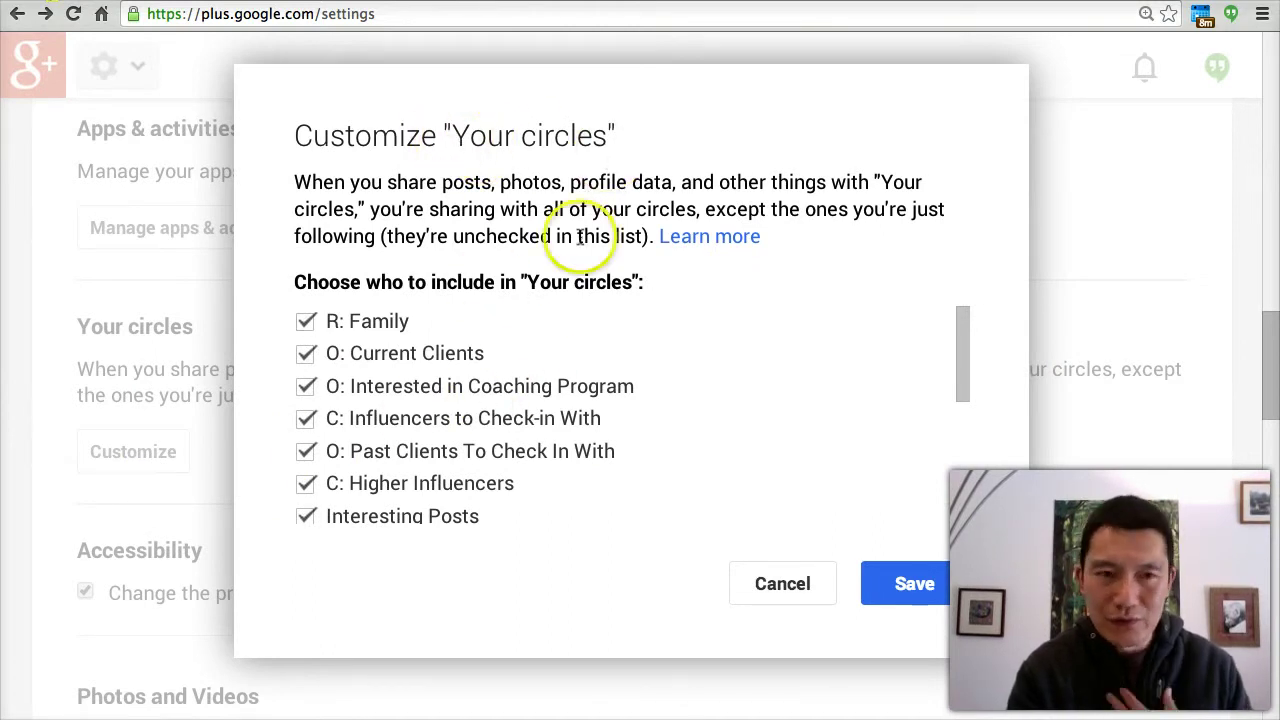
{"action": "scroll", "coordinate": [558, 365], "scroll_direction": "down", "scroll_amount": 1}
{"action": "scroll", "coordinate": [558, 365], "scroll_direction": "up", "scroll_amount": 1}
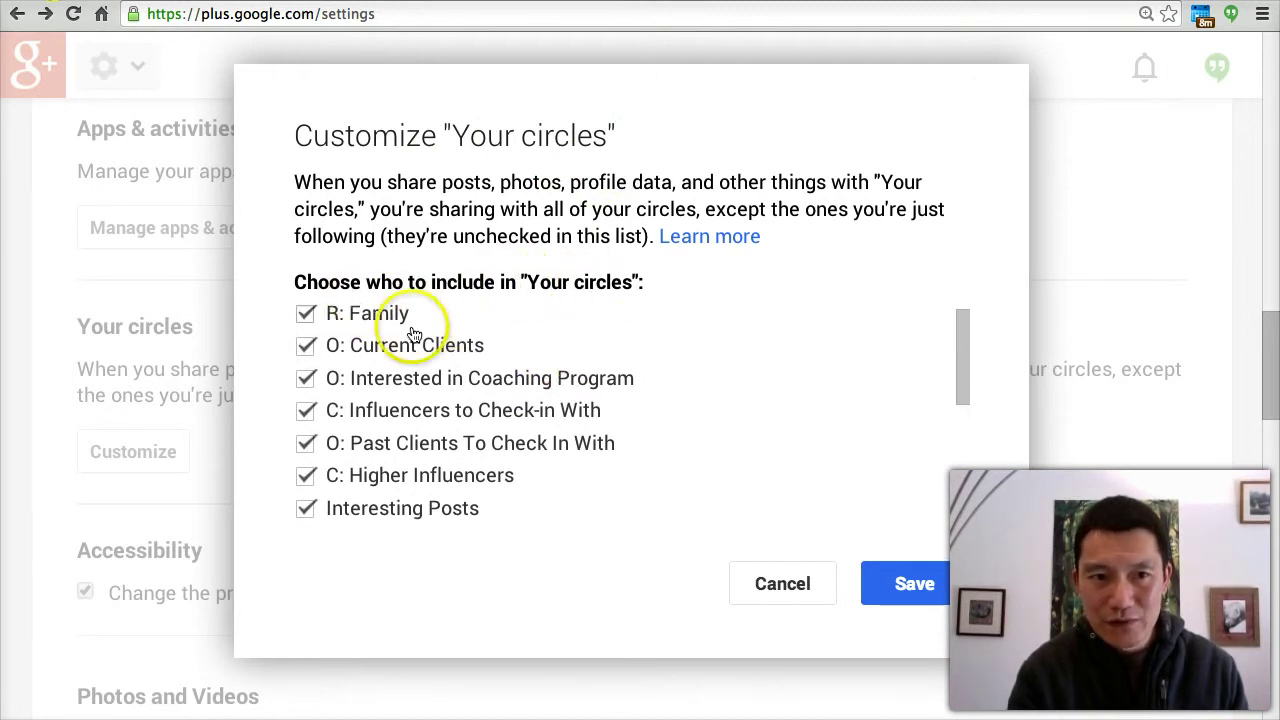
{"action": "scroll", "coordinate": [412, 343], "scroll_direction": "down", "scroll_amount": 6}
{"action": "scroll", "coordinate": [412, 343], "scroll_direction": "down", "scroll_amount": 2}
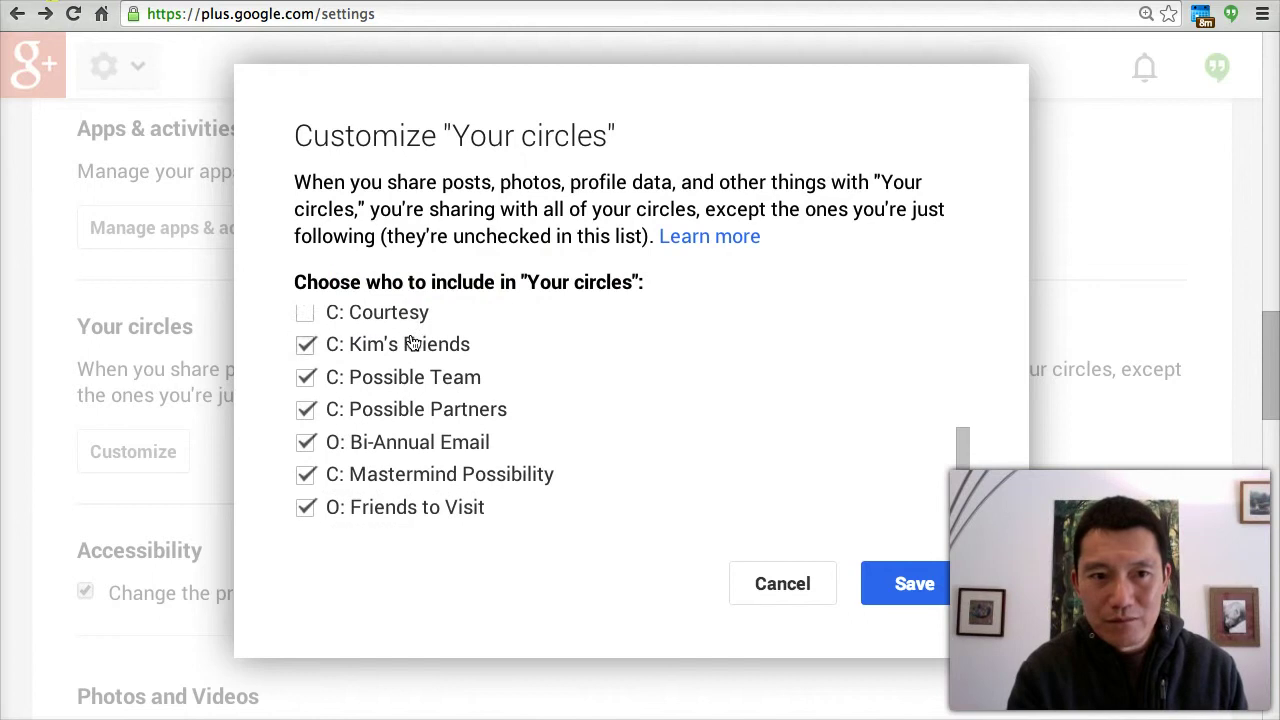
{"action": "scroll", "coordinate": [412, 343], "scroll_direction": "up", "scroll_amount": 4}
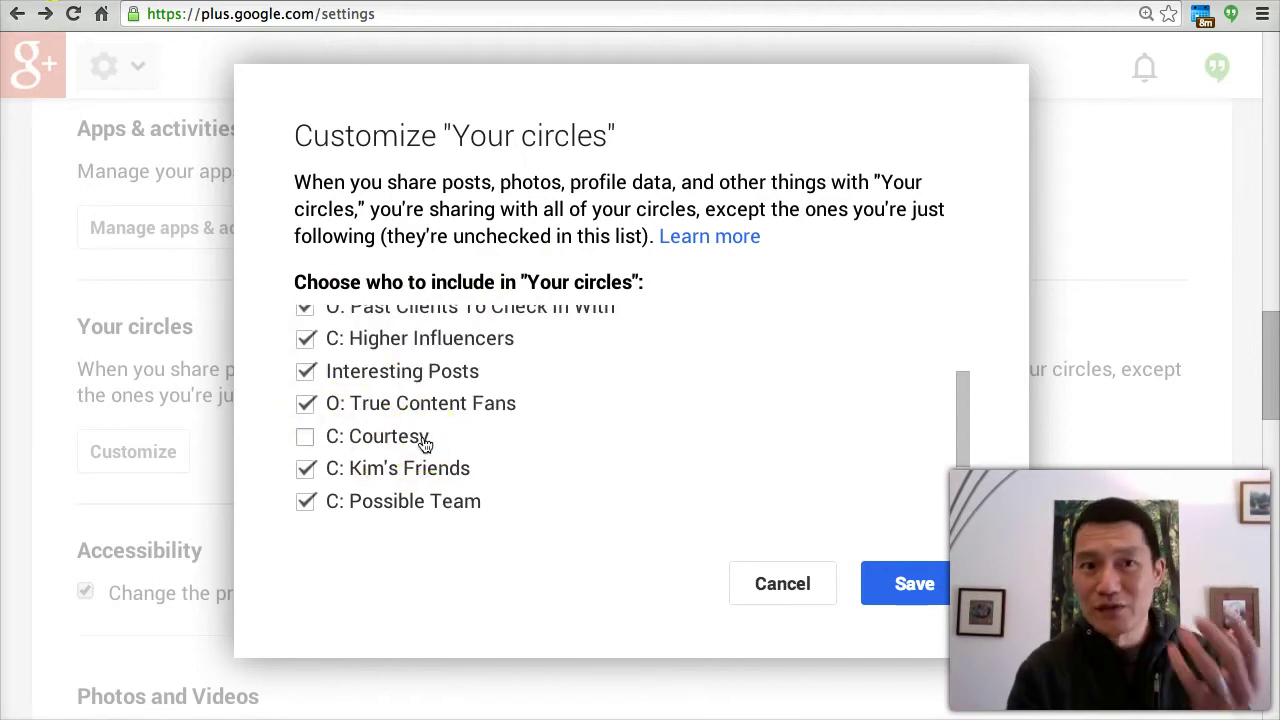
{"action": "scroll", "coordinate": [424, 444], "scroll_direction": "up", "scroll_amount": 4}
{"action": "scroll", "coordinate": [424, 444], "scroll_direction": "down", "scroll_amount": 3}
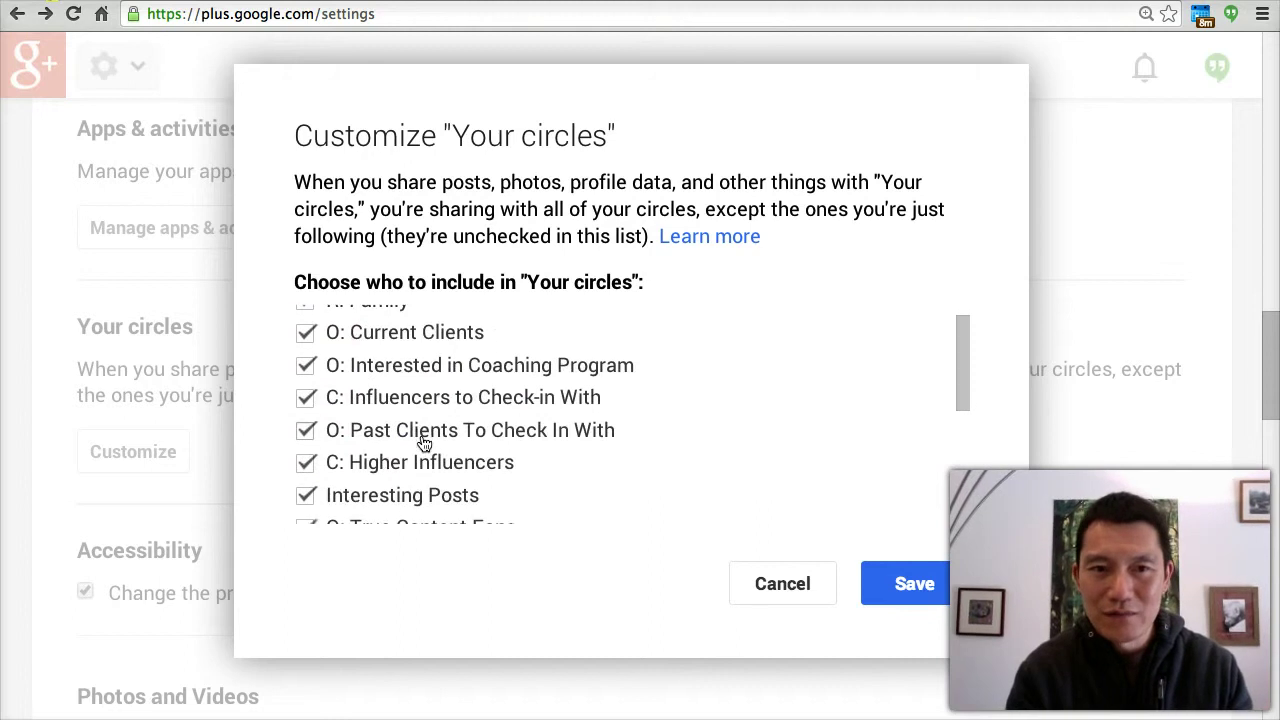
{"action": "scroll", "coordinate": [424, 444], "scroll_direction": "down", "scroll_amount": 5}
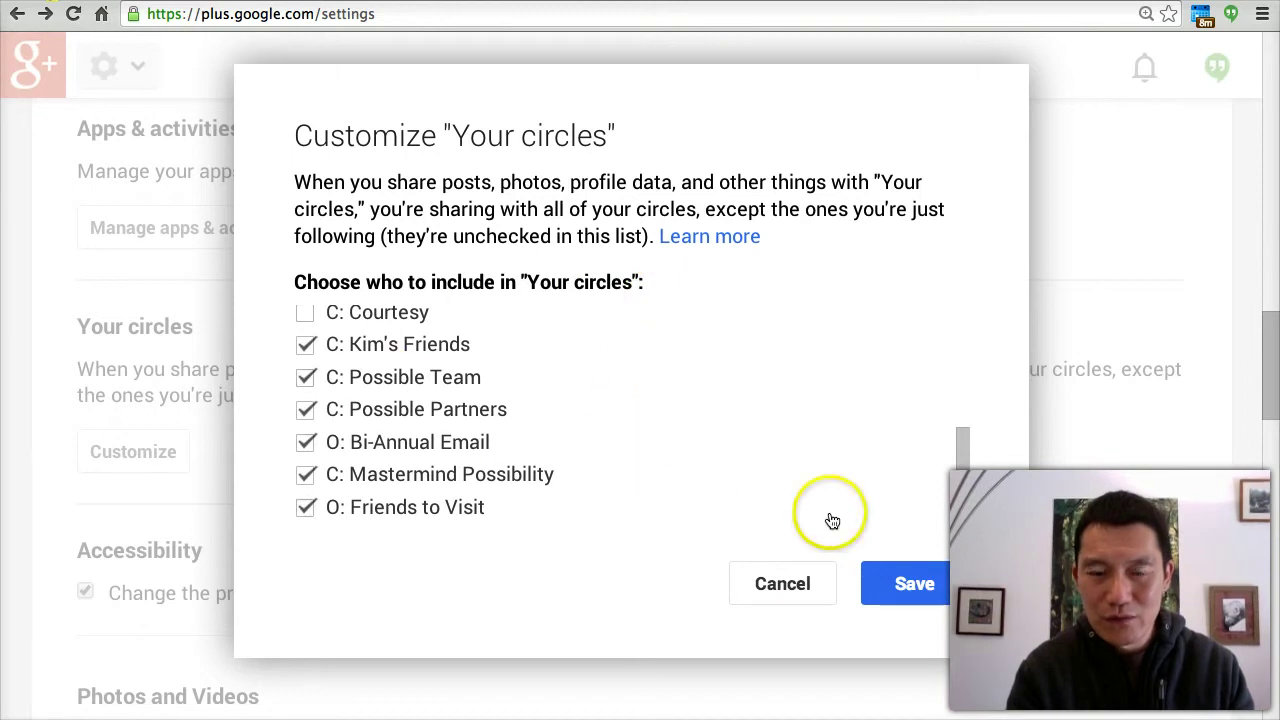
{"action": "left_click", "coordinate": [782, 584]}
{"action": "scroll", "coordinate": [871, 430], "scroll_direction": "down", "scroll_amount": 4}
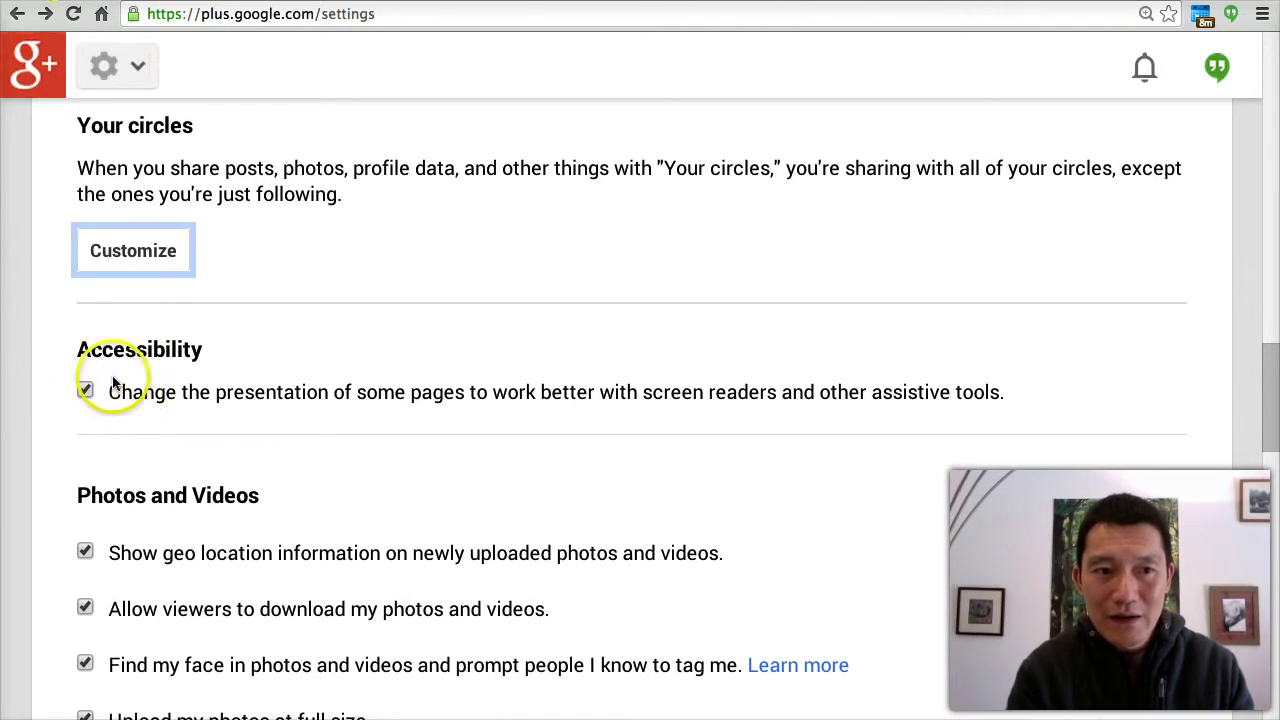
Step: Review the Accessibility option and the Profile option that shows Google+ communities posts on the Posts tab
{"action": "left_click", "coordinate": [62, 392]}
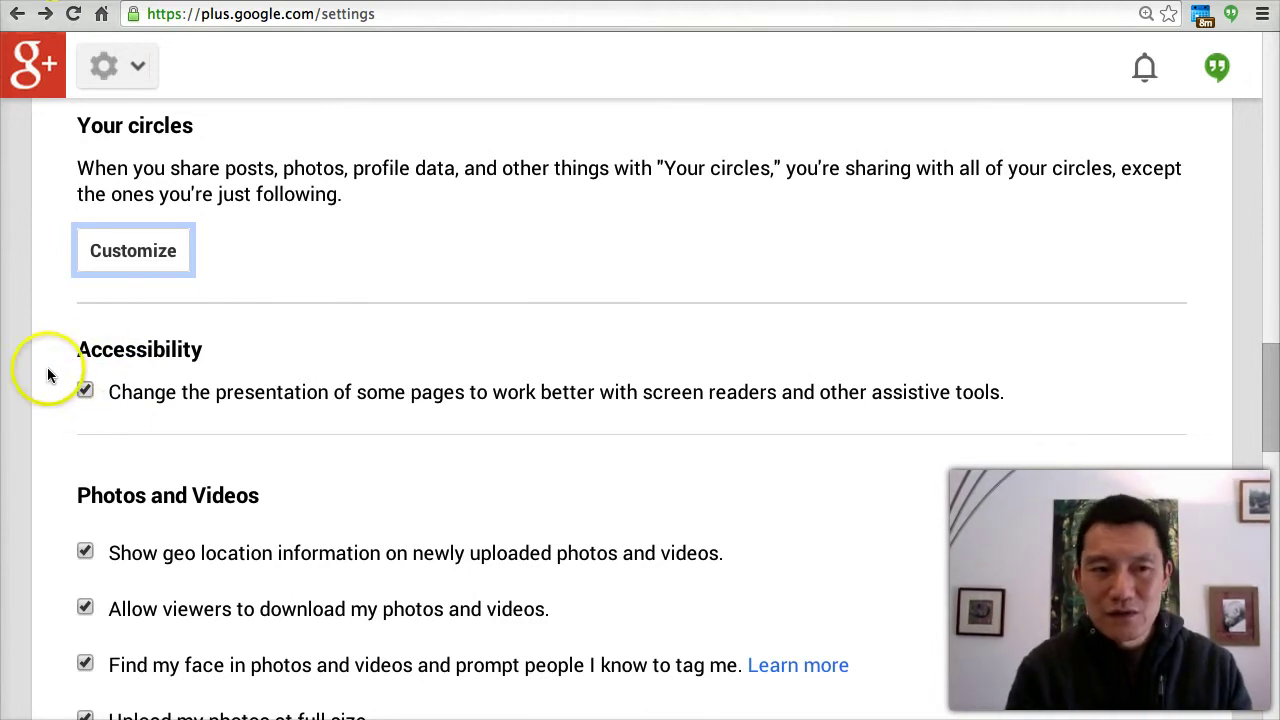
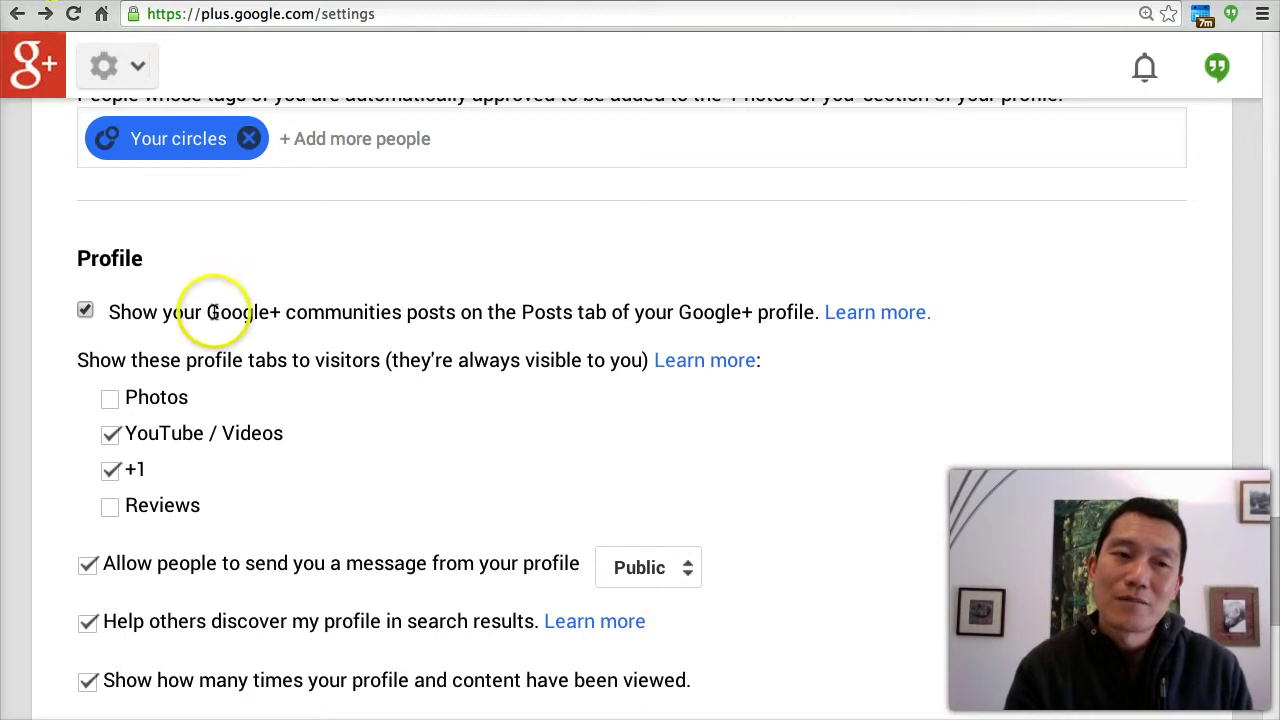
{"action": "left_click_drag", "start_coordinate": [340, 328], "coordinate": [366, 297]}
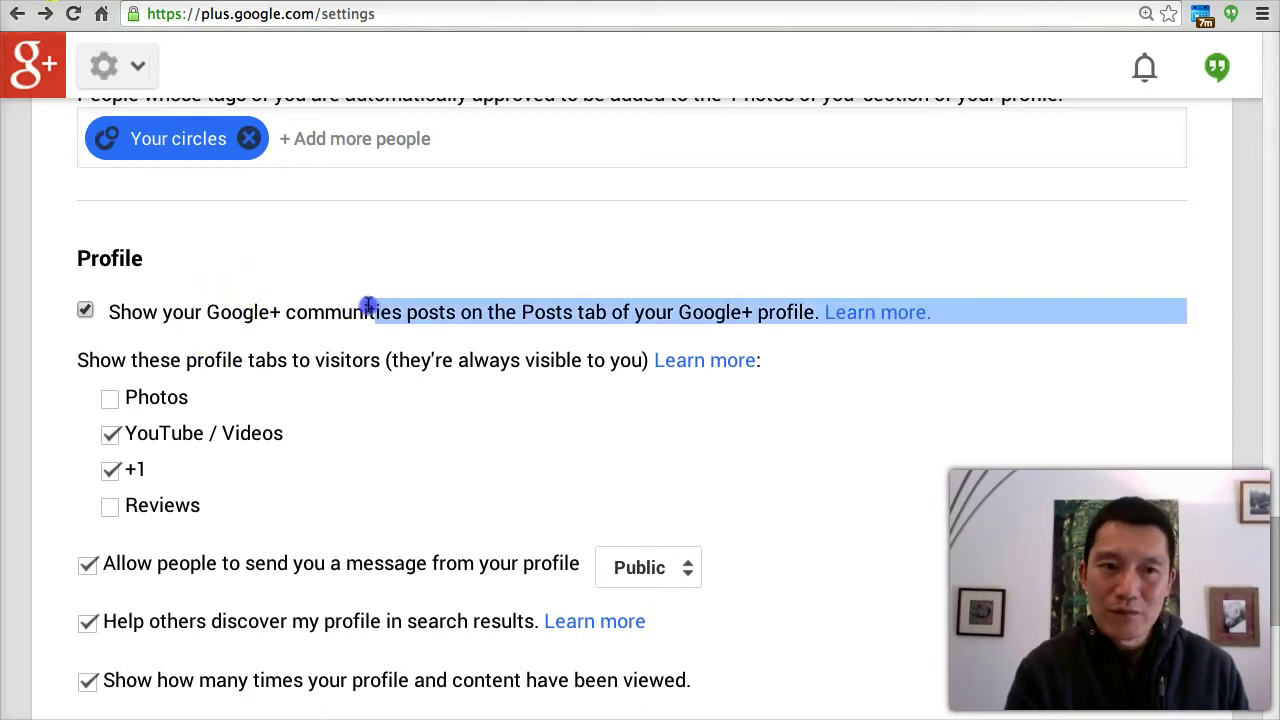
{"action": "left_click", "coordinate": [240, 303]}
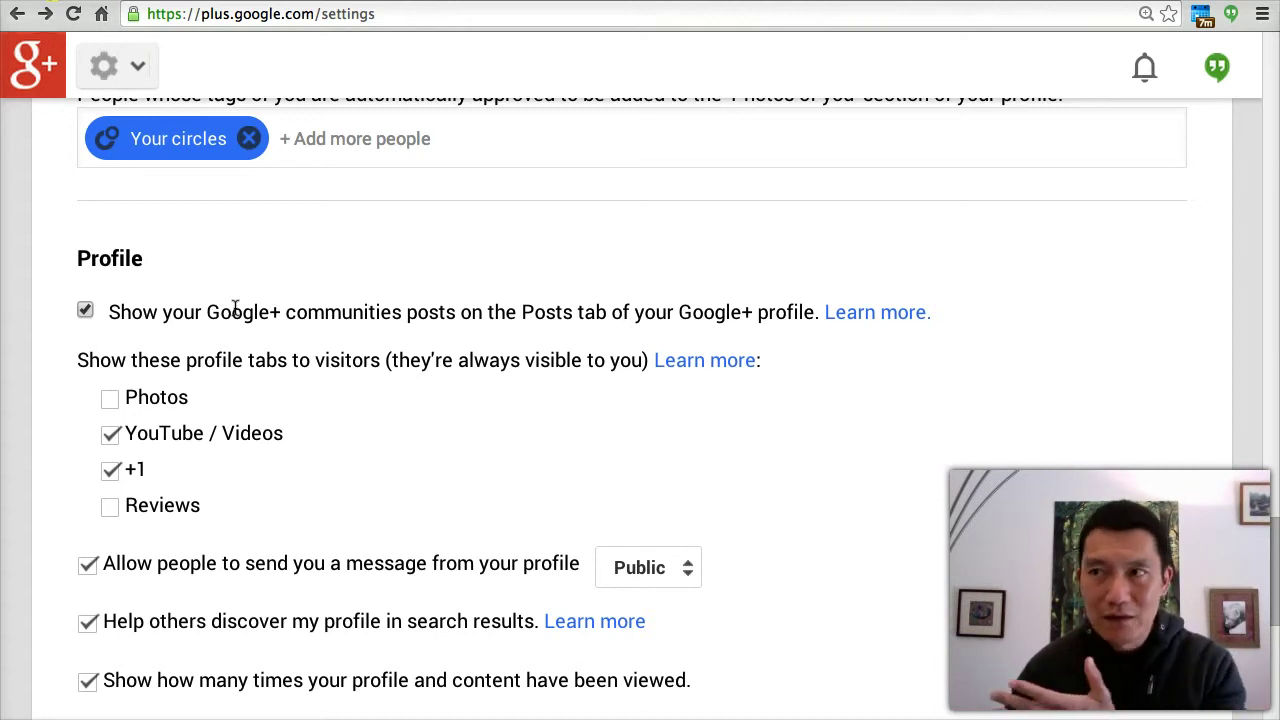
{"action": "left_click_drag", "start_coordinate": [224, 300], "coordinate": [408, 303]}
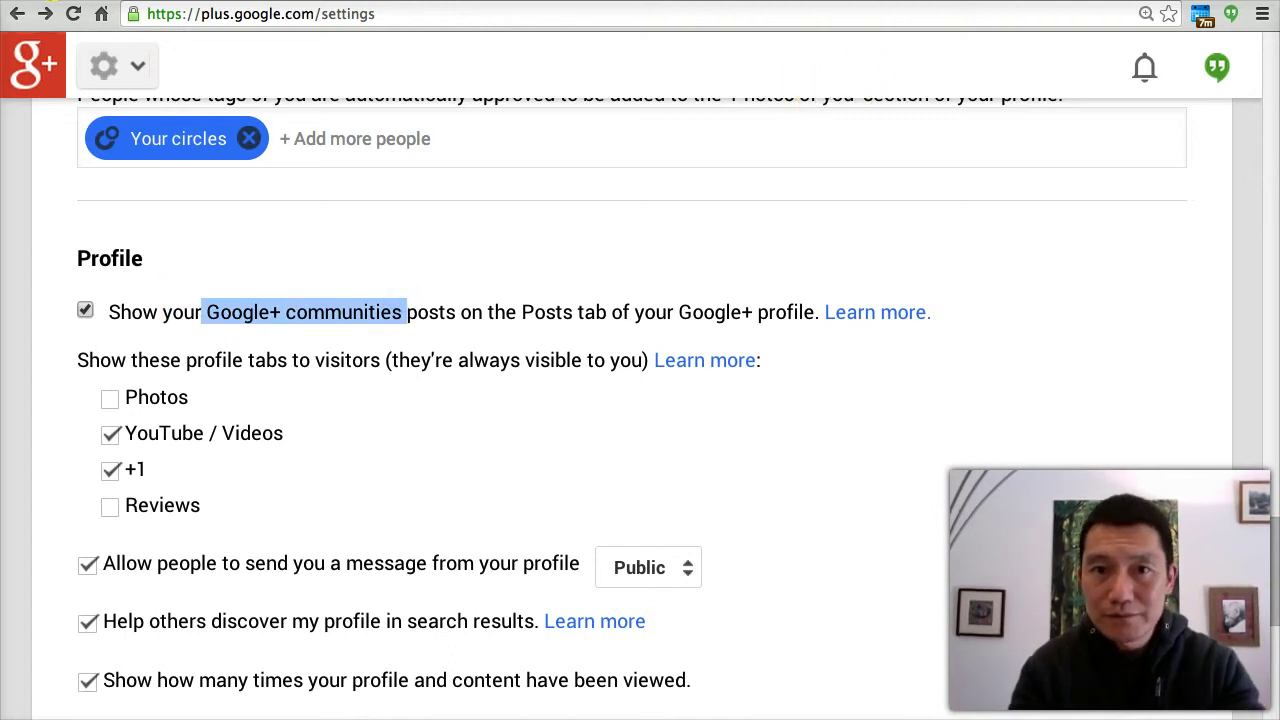
{"action": "scroll", "coordinate": [512, 214], "scroll_direction": "down", "scroll_amount": 2}
Step: Open your own profile, view it as Public, and examine the posts shown there
{"action": "scroll", "coordinate": [512, 214], "scroll_direction": "up", "scroll_amount": 10}
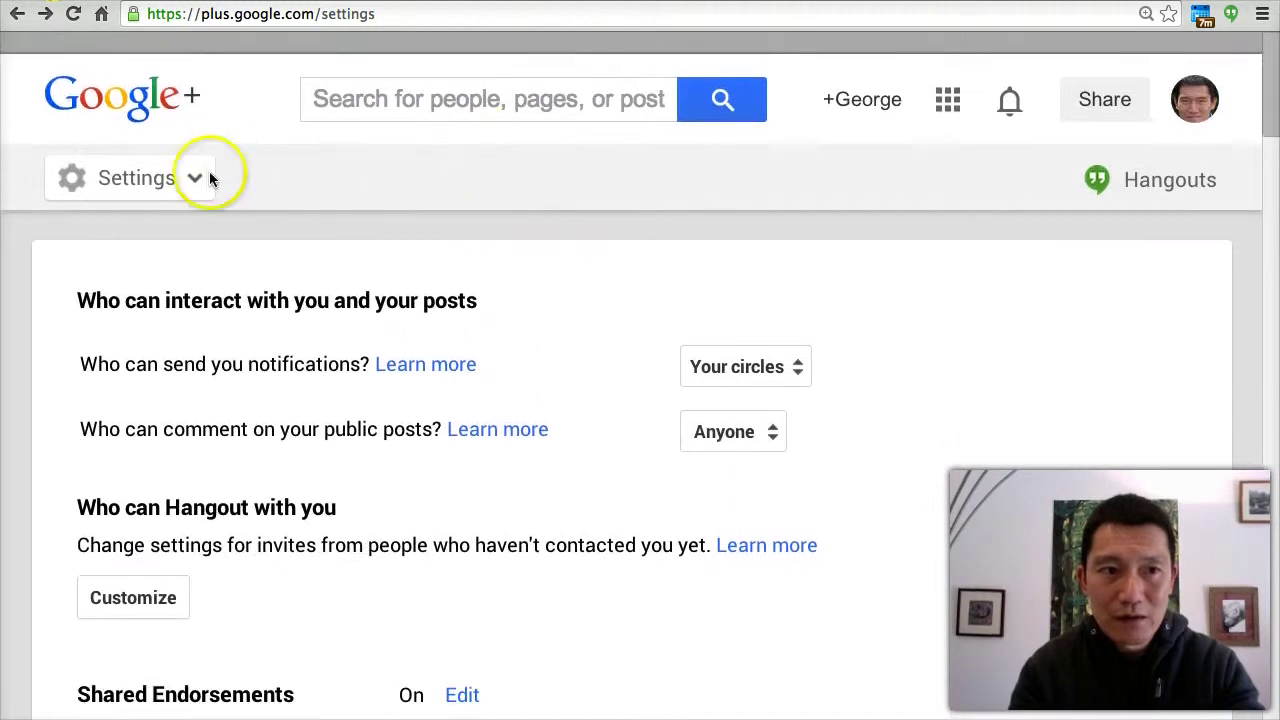
{"action": "left_click", "coordinate": [119, 161]}
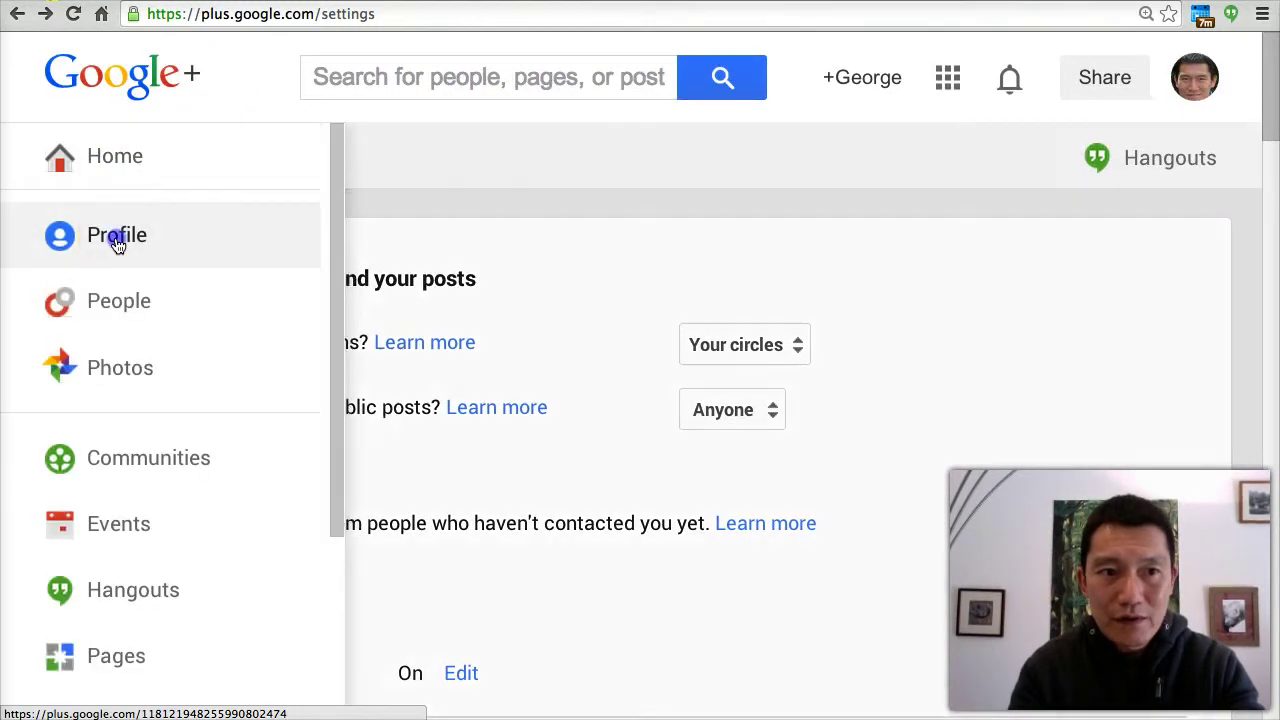
{"action": "left_click", "coordinate": [117, 234]}
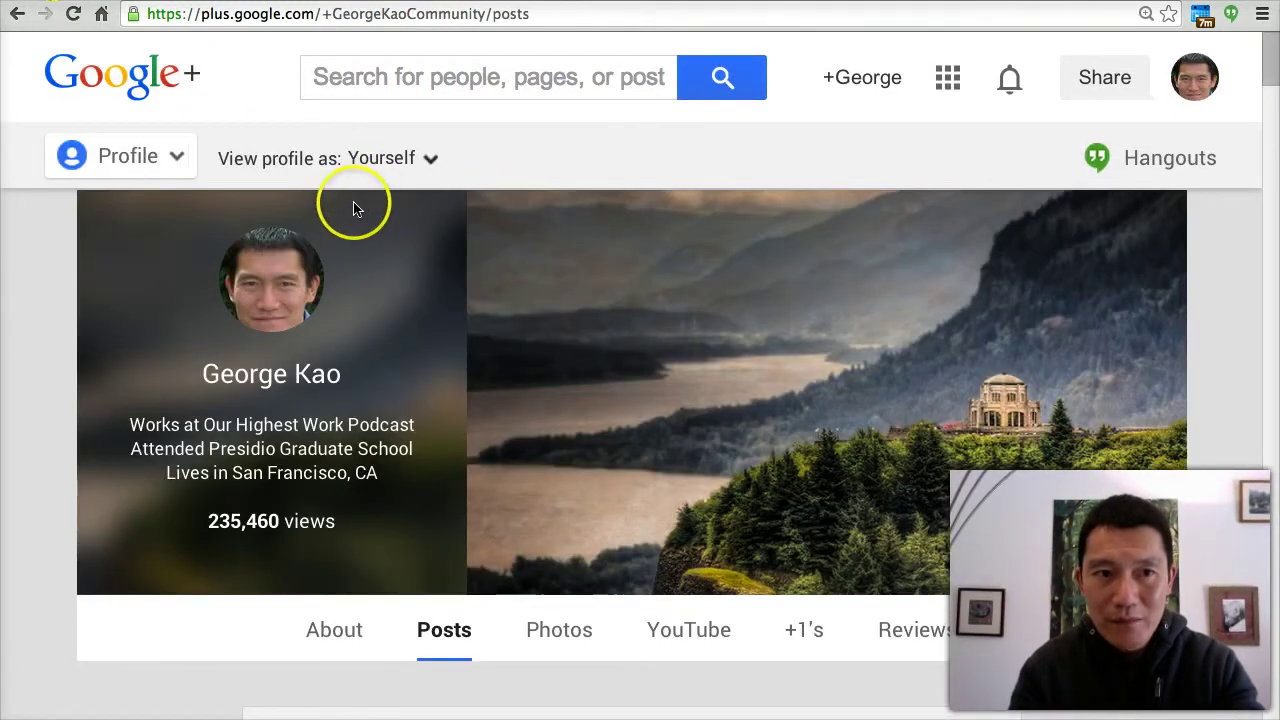
{"action": "left_click", "coordinate": [370, 162]}
{"action": "left_click", "coordinate": [421, 254]}
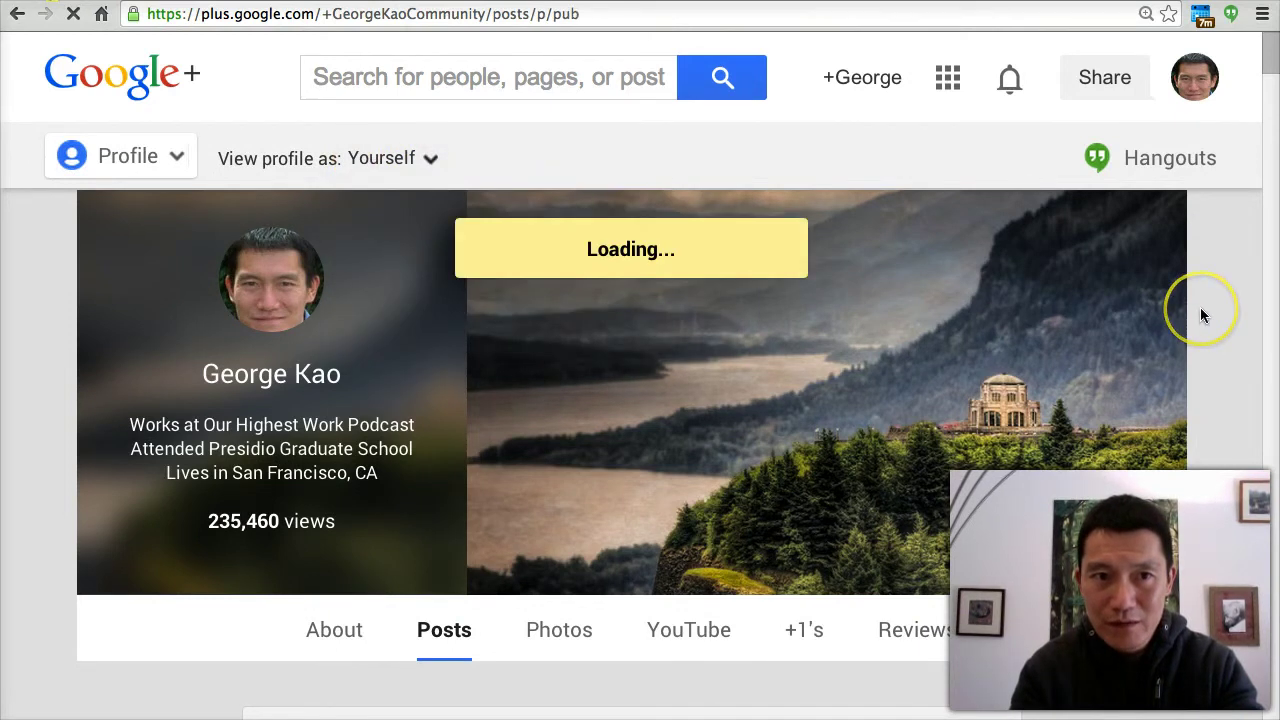
{"action": "scroll", "coordinate": [1202, 315], "scroll_direction": "down", "scroll_amount": 3}
{"action": "scroll", "coordinate": [1202, 315], "scroll_direction": "down", "scroll_amount": 2}
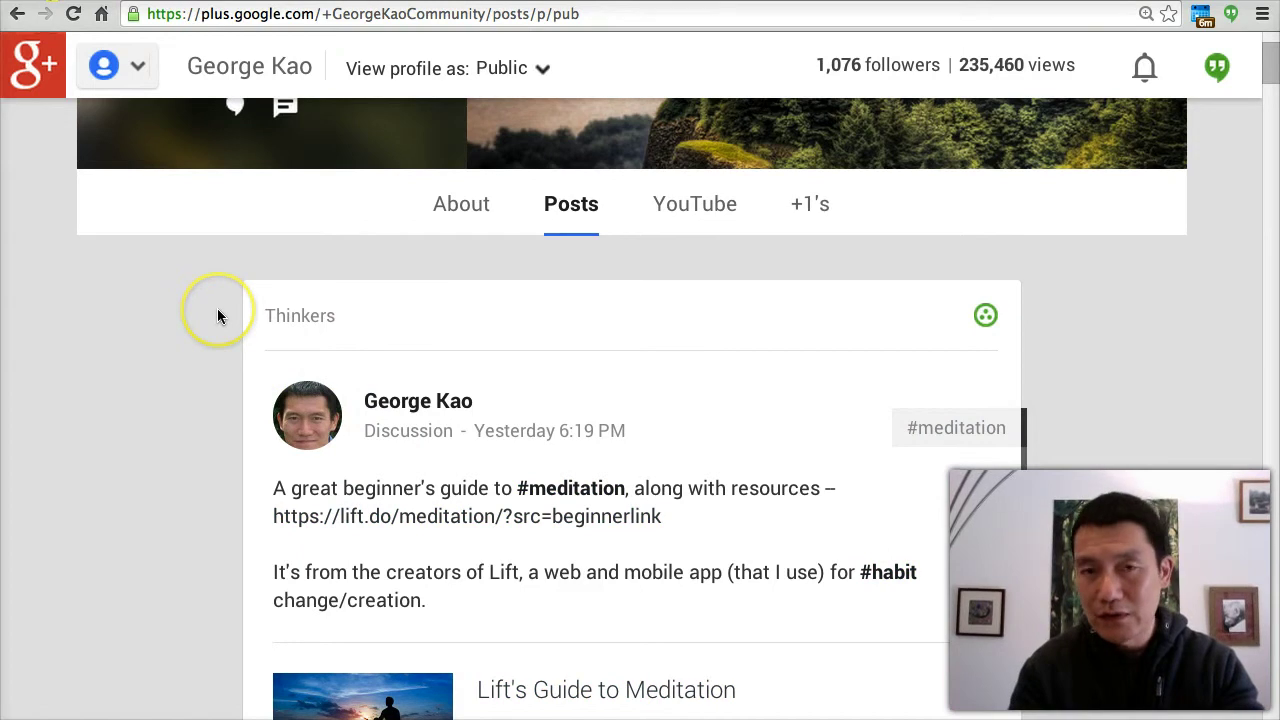
{"action": "scroll", "coordinate": [230, 312], "scroll_direction": "down", "scroll_amount": 1}
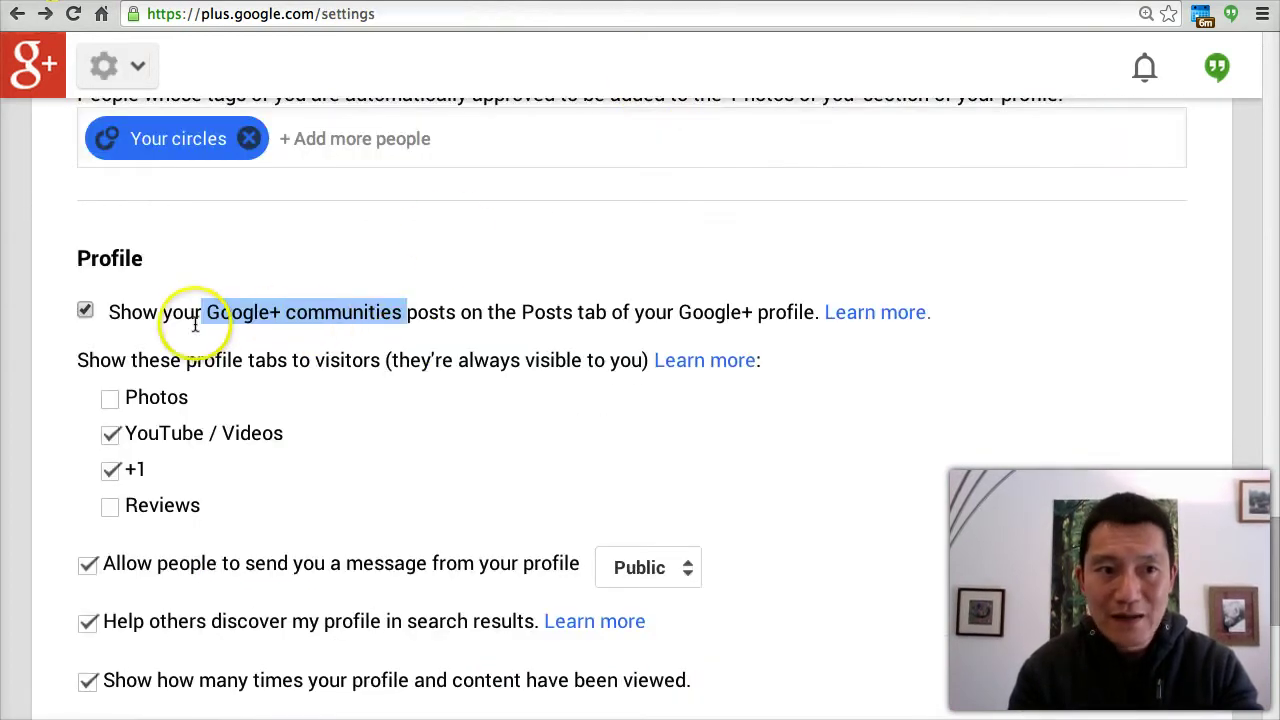
Step: Return to the settings and review the Profile options for communities posts, visible tabs, and who can send messages
{"action": "left_click", "coordinate": [190, 320]}
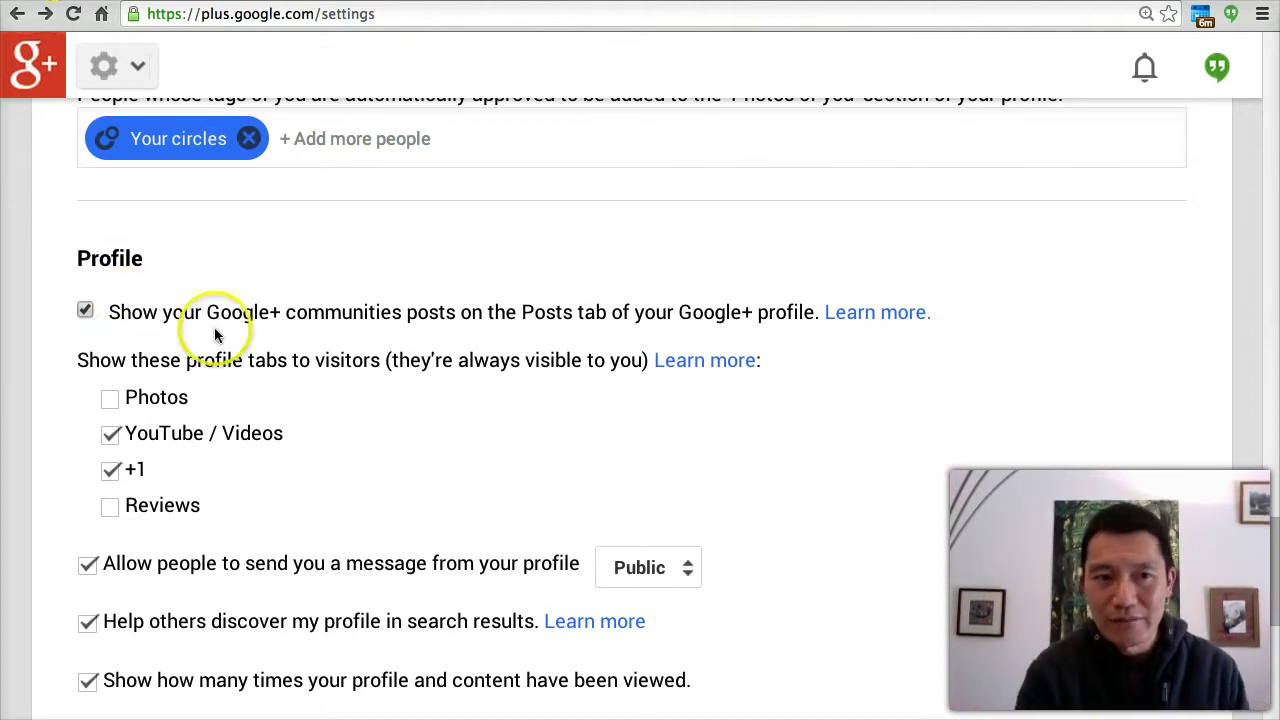
{"action": "scroll", "coordinate": [334, 357], "scroll_direction": "down", "scroll_amount": 1}
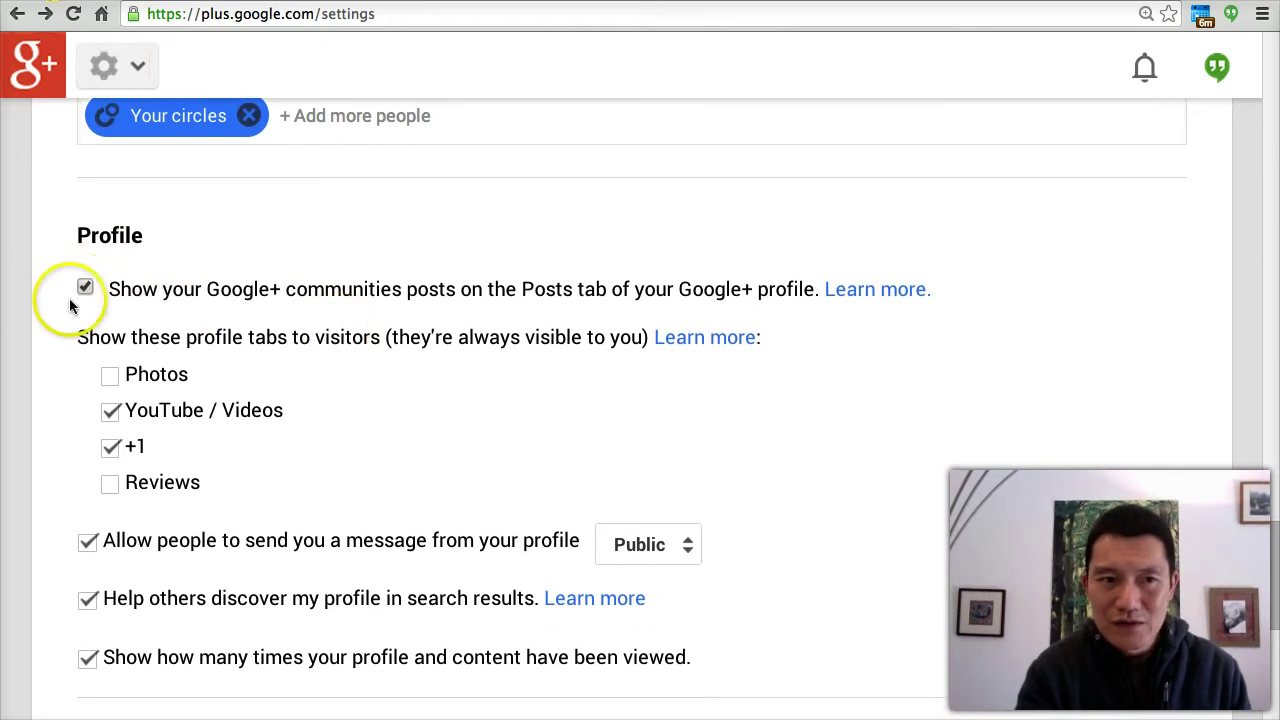
{"action": "scroll", "coordinate": [374, 314], "scroll_direction": "down", "scroll_amount": 3}
{"action": "scroll", "coordinate": [373, 313], "scroll_direction": "down", "scroll_amount": 3}
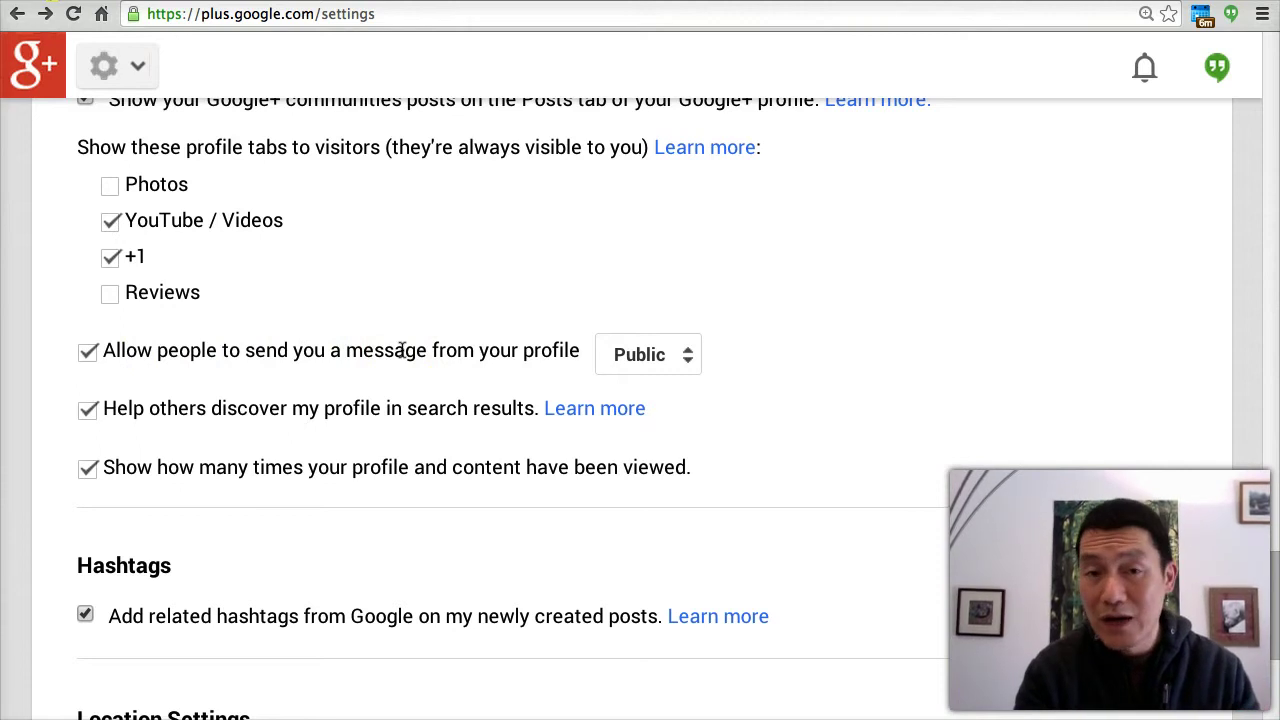
{"action": "left_click", "coordinate": [652, 360]}
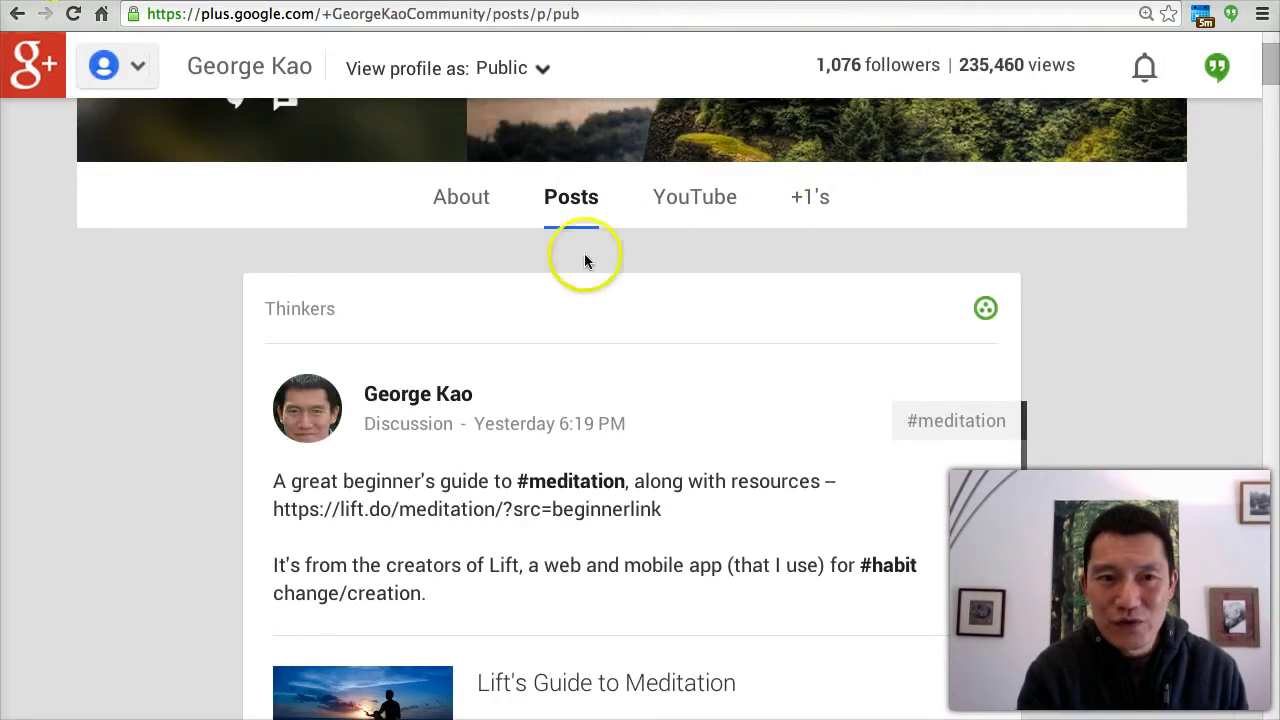
Step: Switch the profile view back to Yourself and review the places, basic information, contact details and links in its About section
{"action": "scroll", "coordinate": [540, 225], "scroll_direction": "up", "scroll_amount": 5}
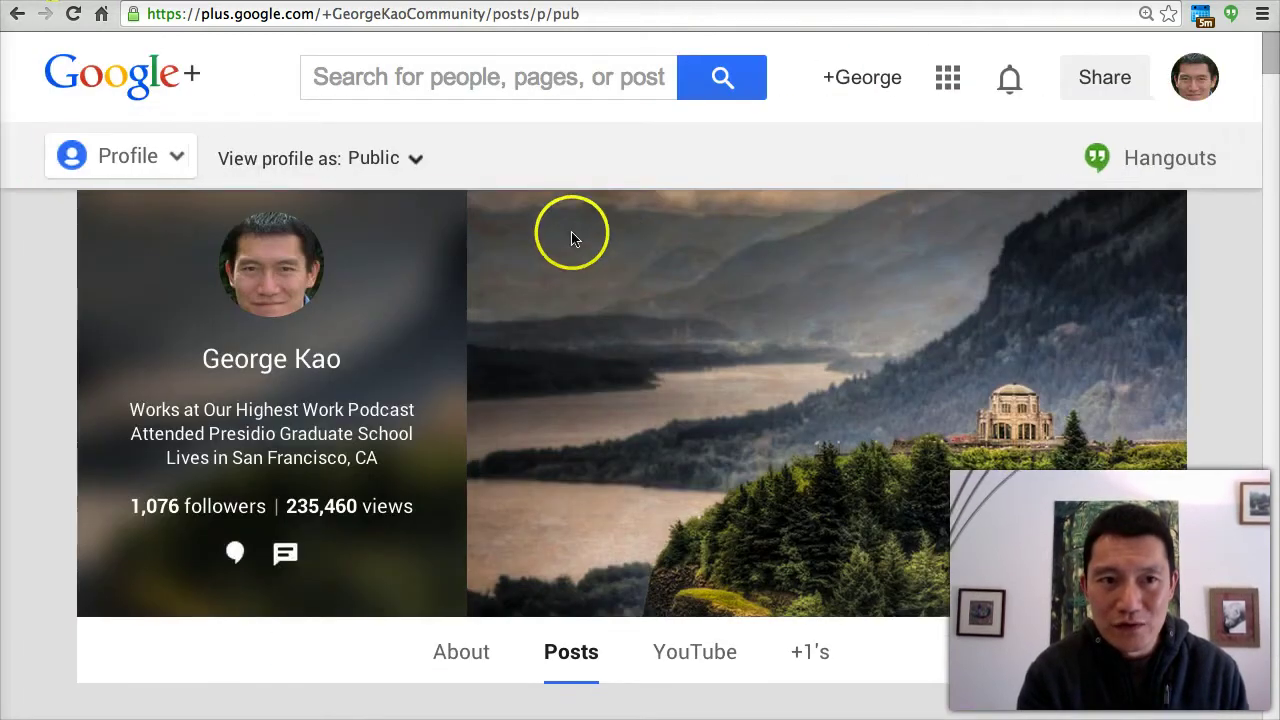
{"action": "left_click", "coordinate": [371, 158]}
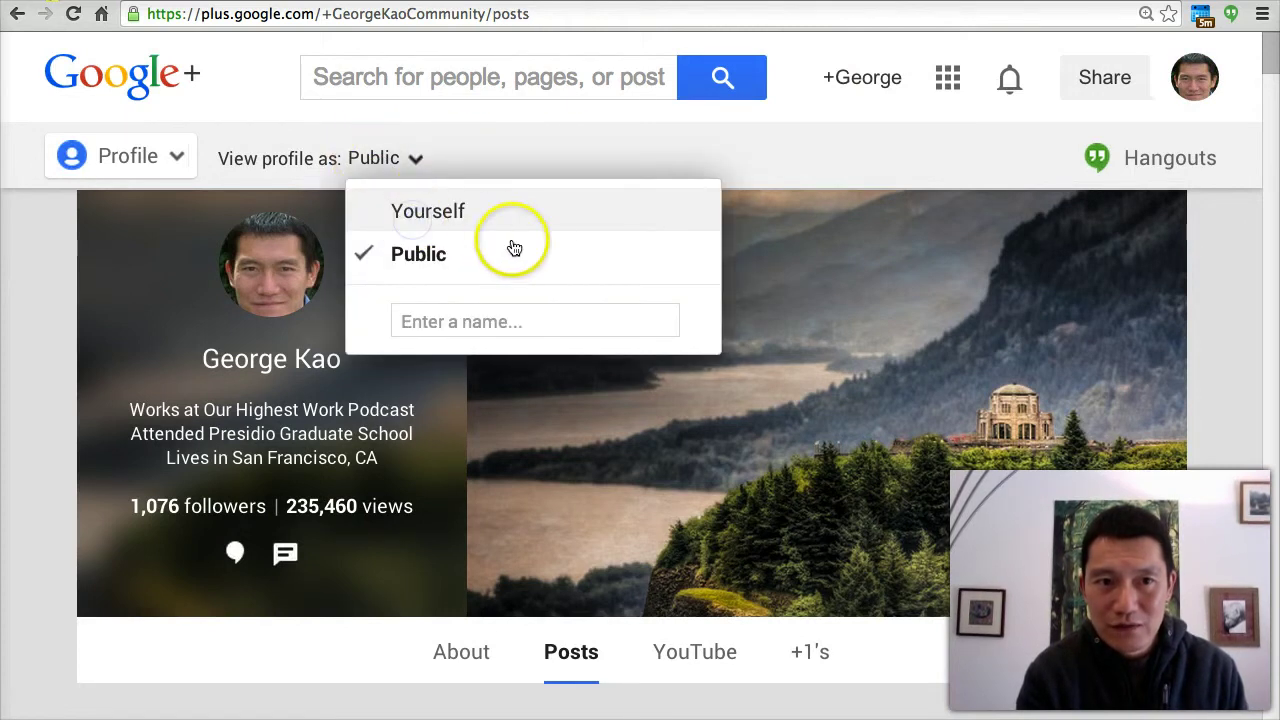
{"action": "left_click", "coordinate": [510, 215]}
{"action": "left_click", "coordinate": [334, 650]}
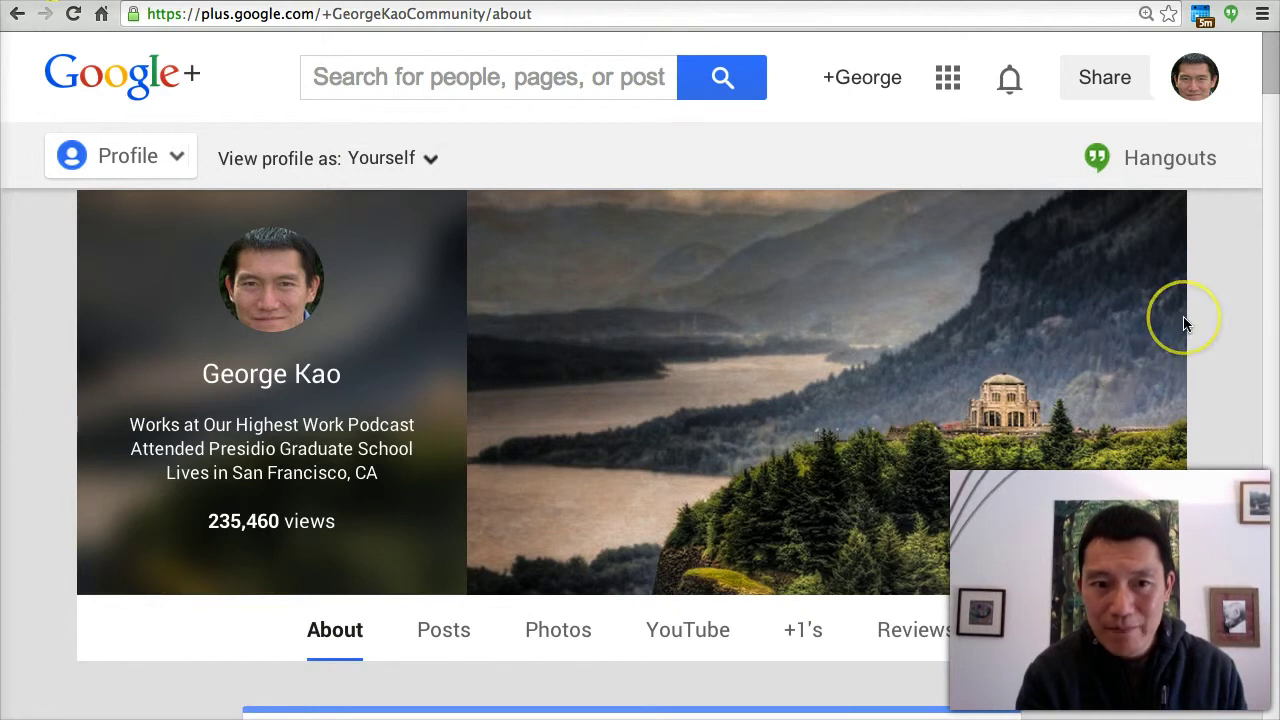
{"action": "scroll", "coordinate": [1183, 322], "scroll_direction": "down", "scroll_amount": 15}
{"action": "scroll", "coordinate": [1183, 318], "scroll_direction": "down", "scroll_amount": 12}
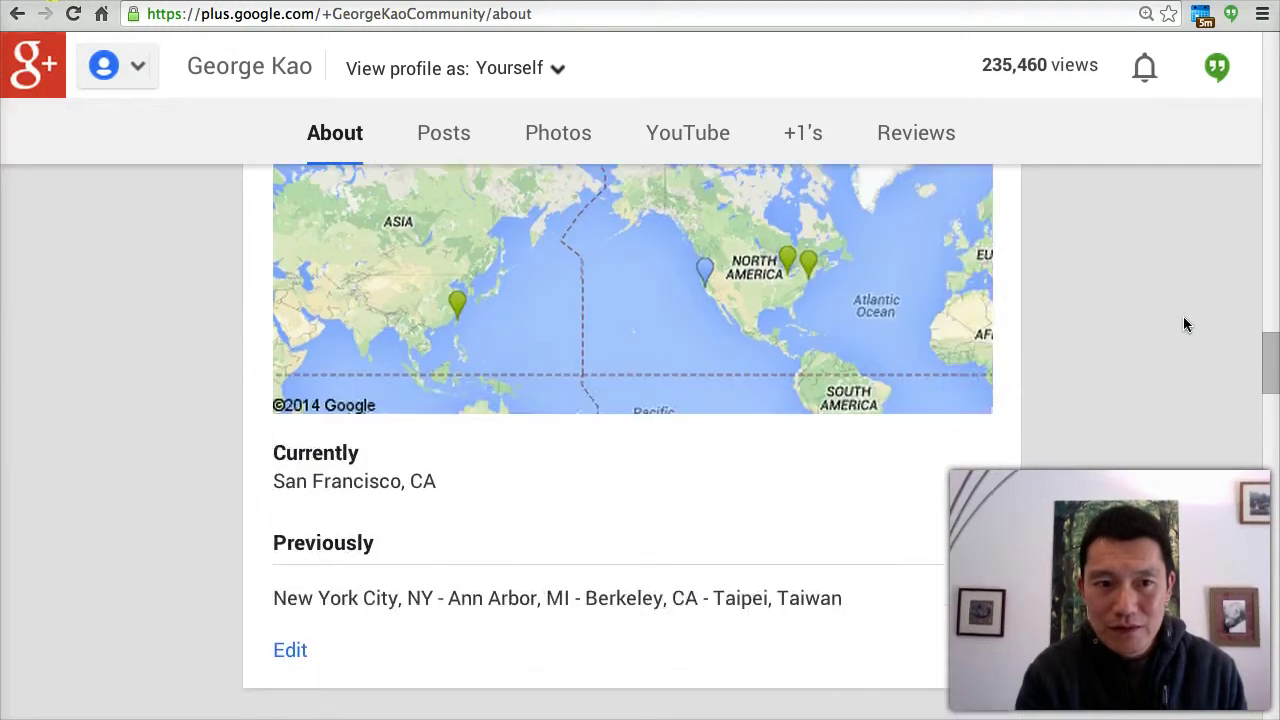
{"action": "scroll", "coordinate": [1183, 324], "scroll_direction": "down", "scroll_amount": 10}
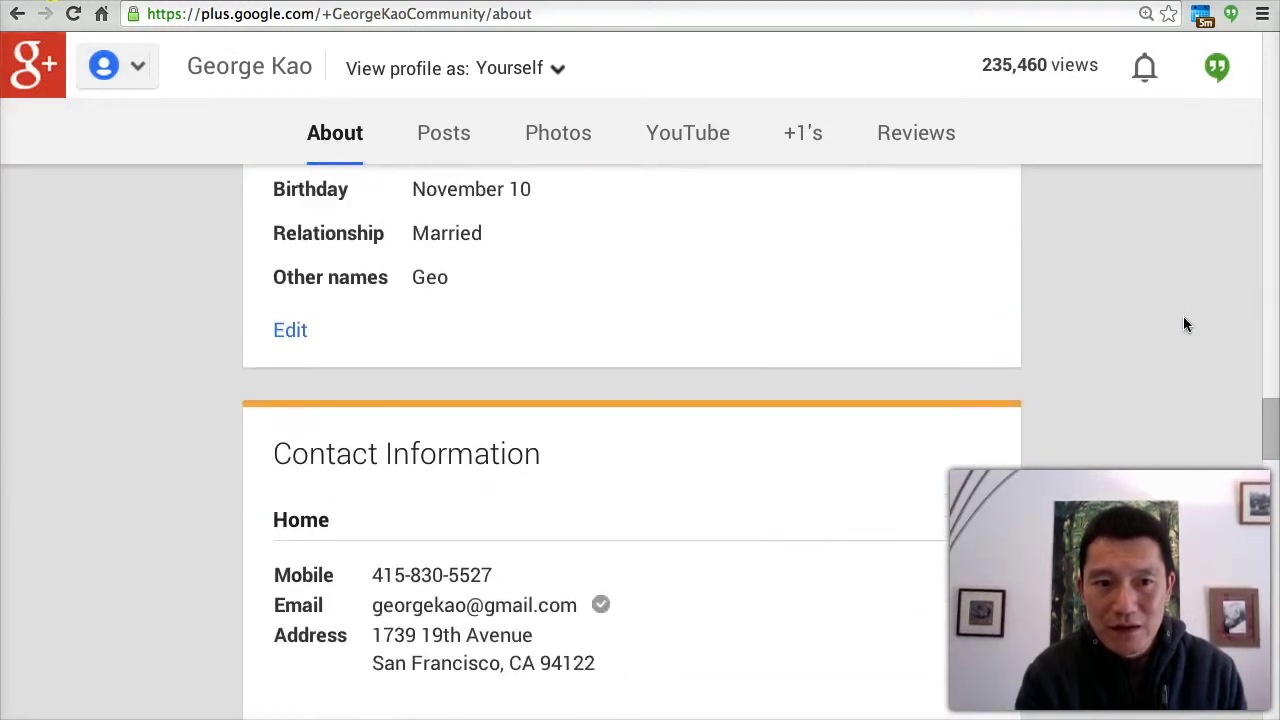
{"action": "scroll", "coordinate": [1183, 324], "scroll_direction": "up", "scroll_amount": 3}
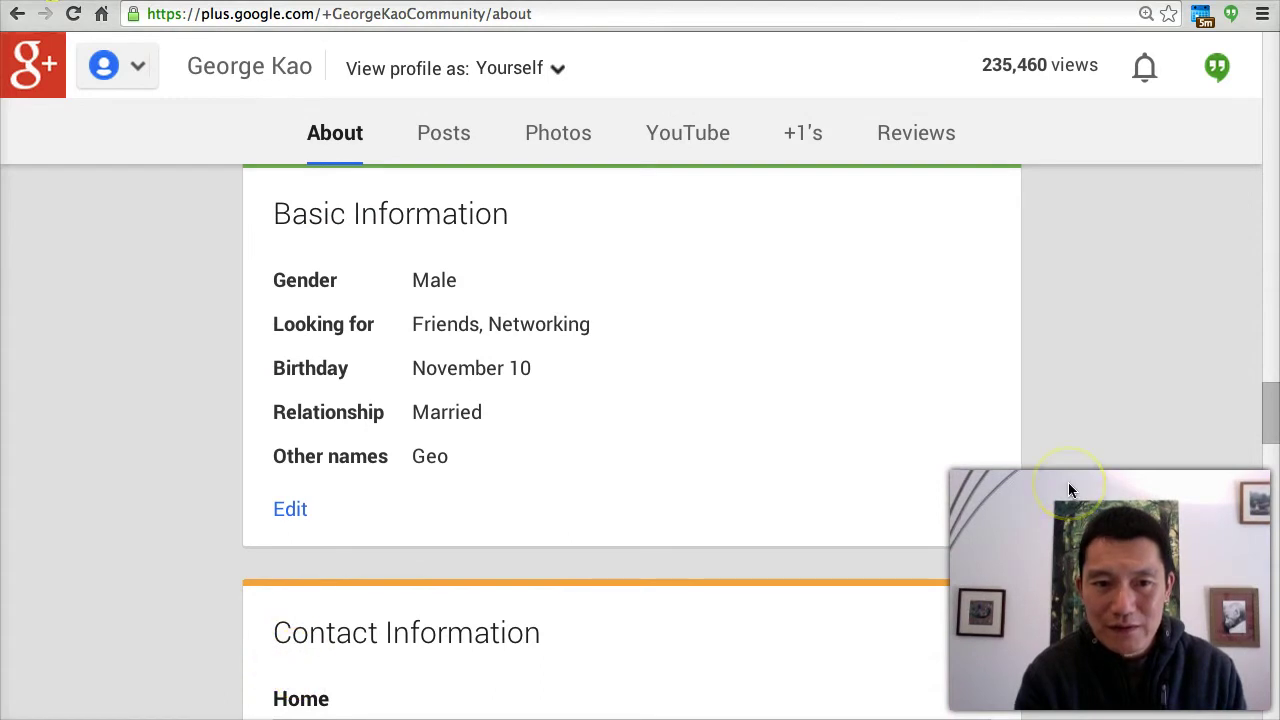
{"action": "scroll", "coordinate": [1068, 482], "scroll_direction": "down", "scroll_amount": 10}
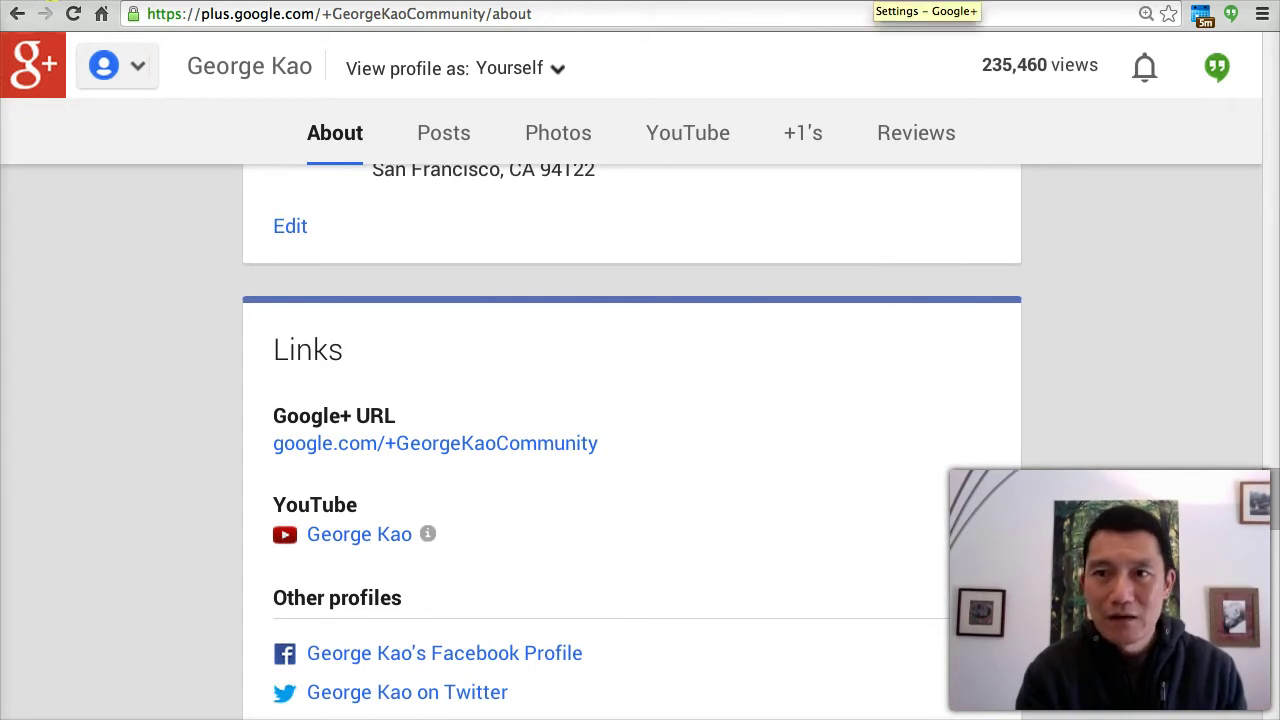
Step: Return to the settings and review the profile discovery, view count, Hashtags, Location Settings and Disable Google+ sections
{"action": "left_click", "coordinate": [915, 2]}
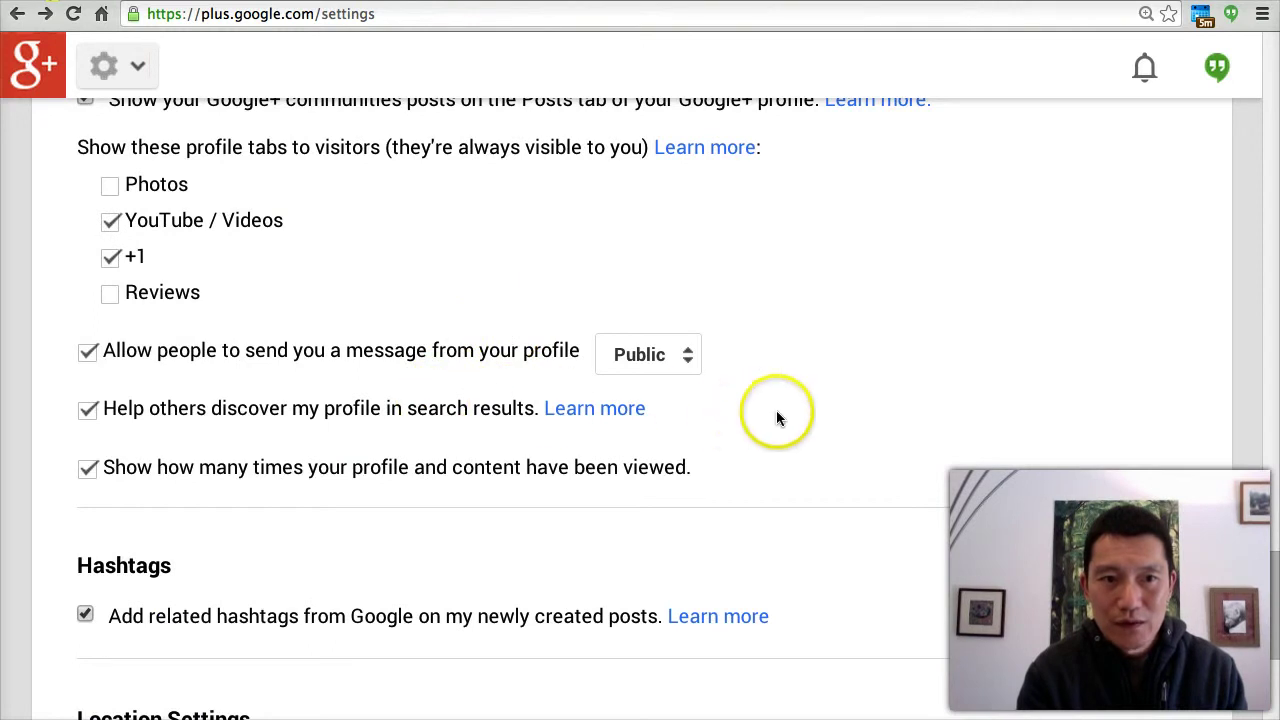
{"action": "scroll", "coordinate": [735, 413], "scroll_direction": "down", "scroll_amount": 1}
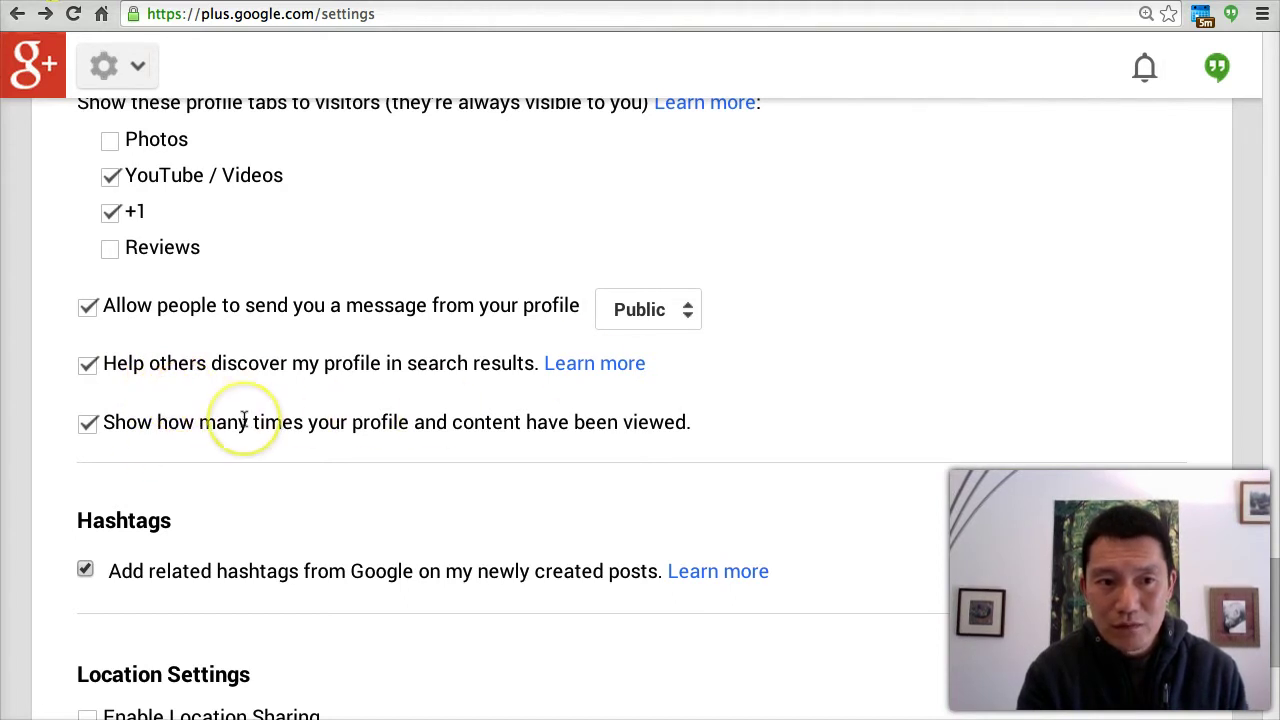
{"action": "scroll", "coordinate": [244, 418], "scroll_direction": "down", "scroll_amount": 2}
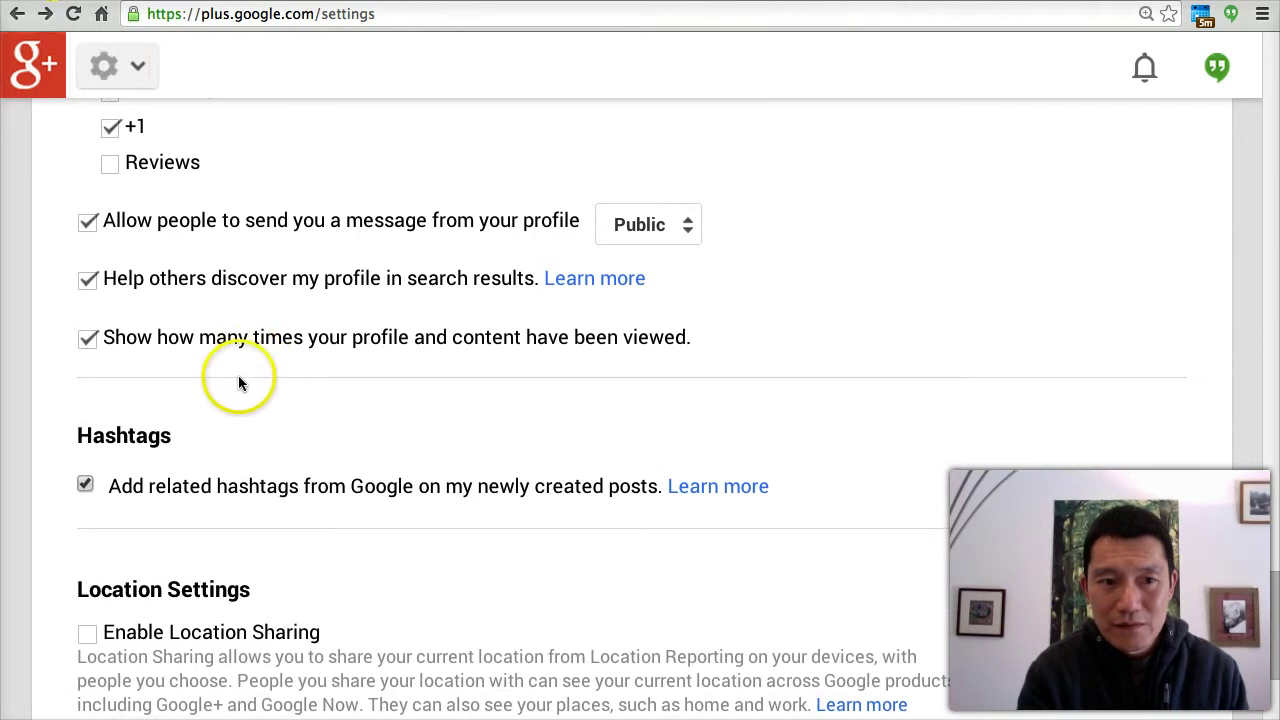
{"action": "scroll", "coordinate": [238, 378], "scroll_direction": "down", "scroll_amount": 4}
{"action": "scroll", "coordinate": [238, 383], "scroll_direction": "down", "scroll_amount": 2}
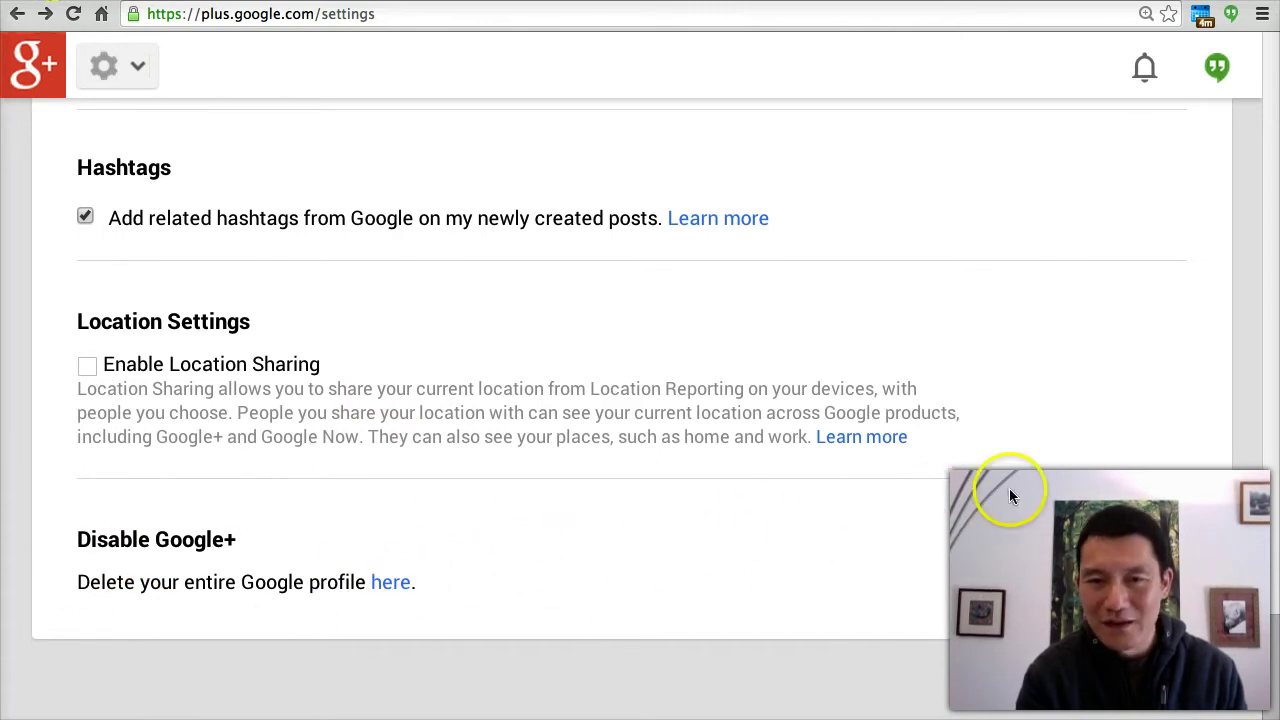
Step: Leave the settings for the Home stream and look over the share box and the newest post
{"action": "scroll", "coordinate": [1009, 488], "scroll_direction": "up", "scroll_amount": 15}
{"action": "scroll", "coordinate": [1009, 496], "scroll_direction": "up", "scroll_amount": 5}
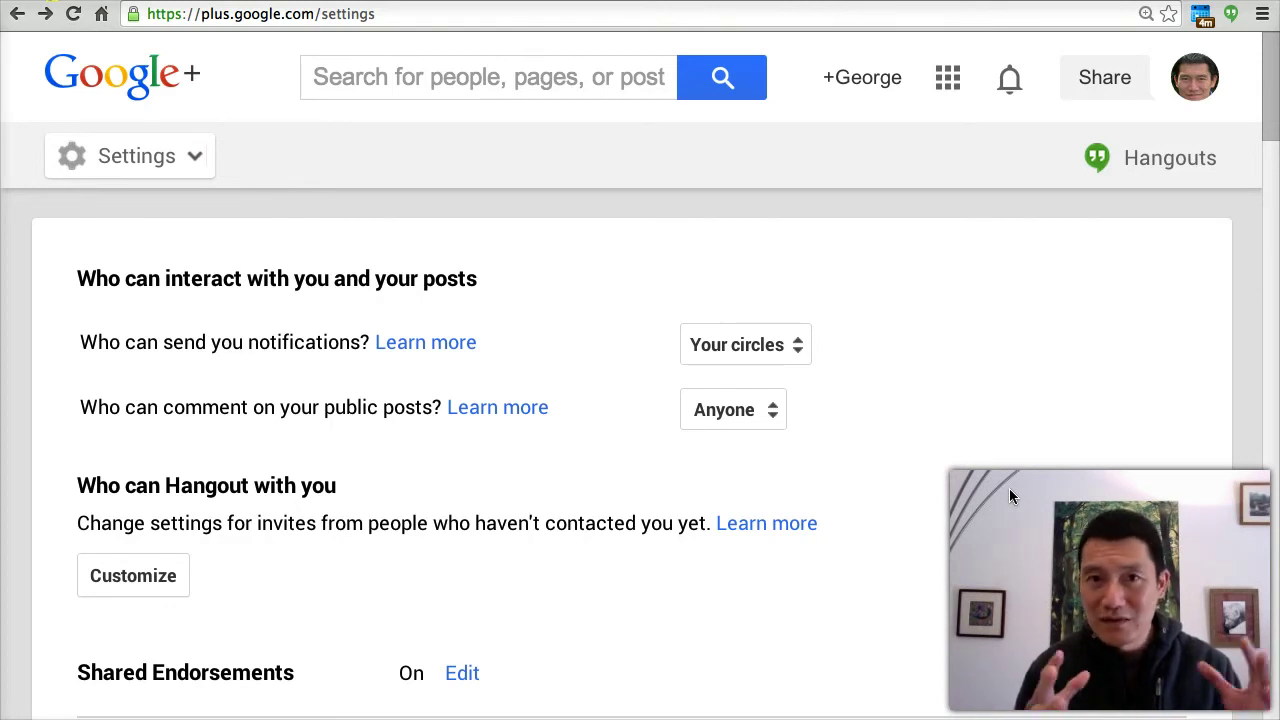
{"action": "left_click", "coordinate": [446, 265]}
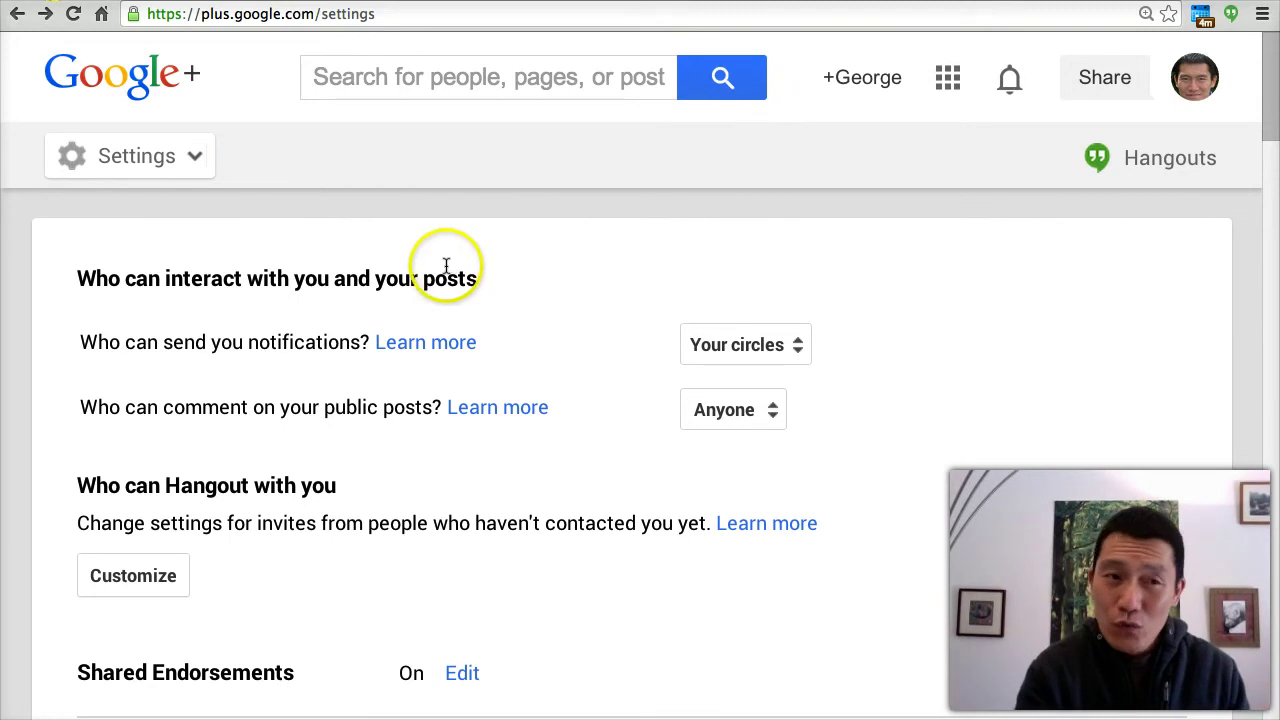
{"action": "mouse_move", "coordinate": [171, 163]}
{"action": "left_click", "coordinate": [137, 176]}
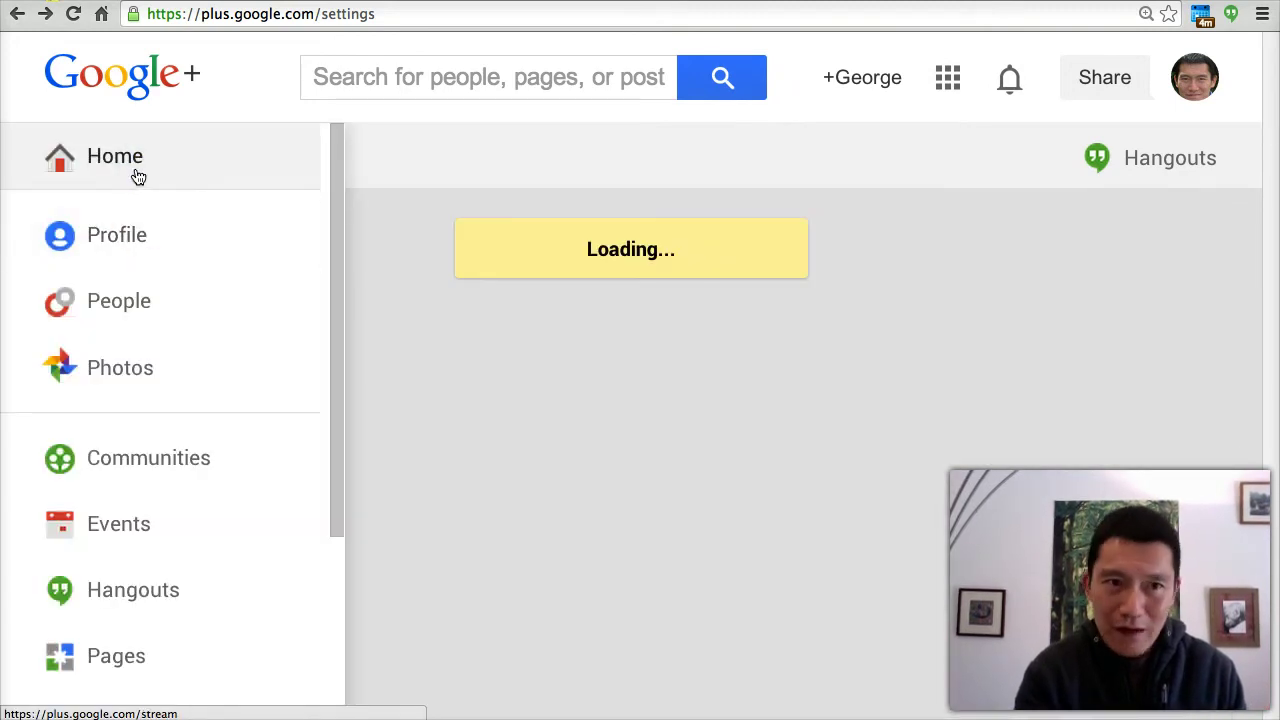
{"action": "left_click", "coordinate": [150, 168]}
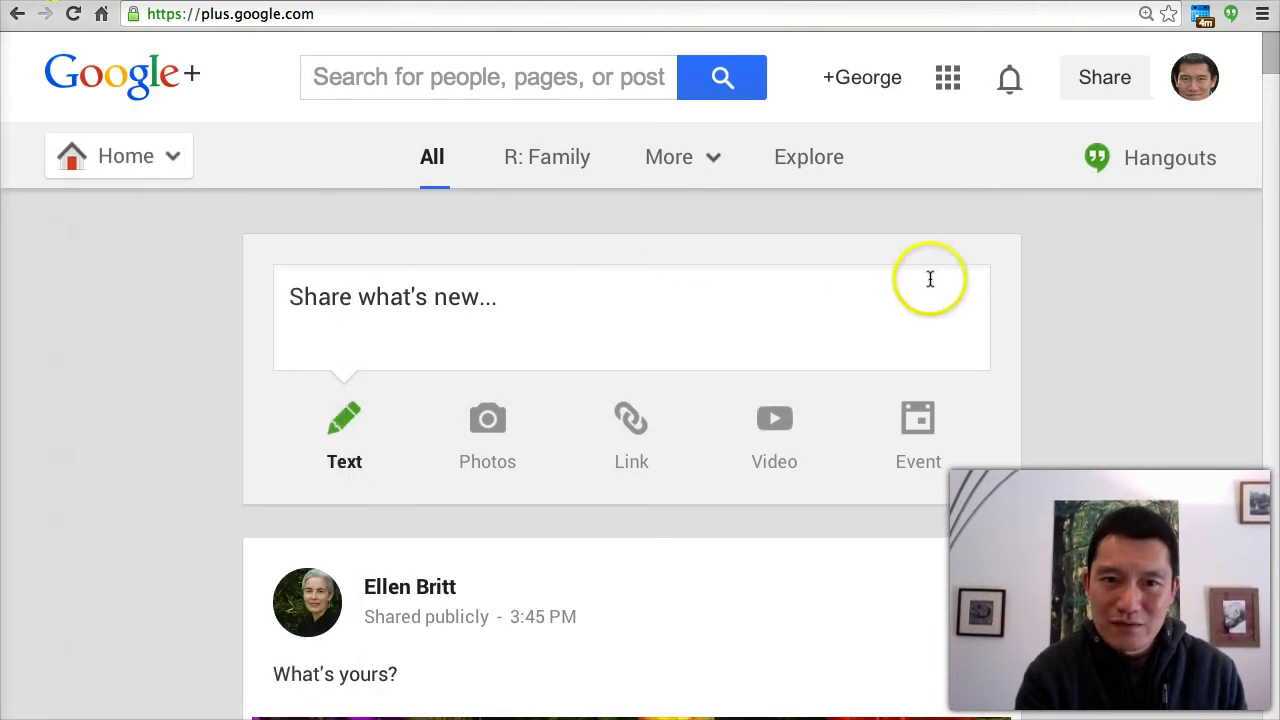
{"action": "scroll", "coordinate": [1124, 281], "scroll_direction": "down", "scroll_amount": 1}
{"action": "scroll", "coordinate": [1124, 281], "scroll_direction": "down", "scroll_amount": 2}
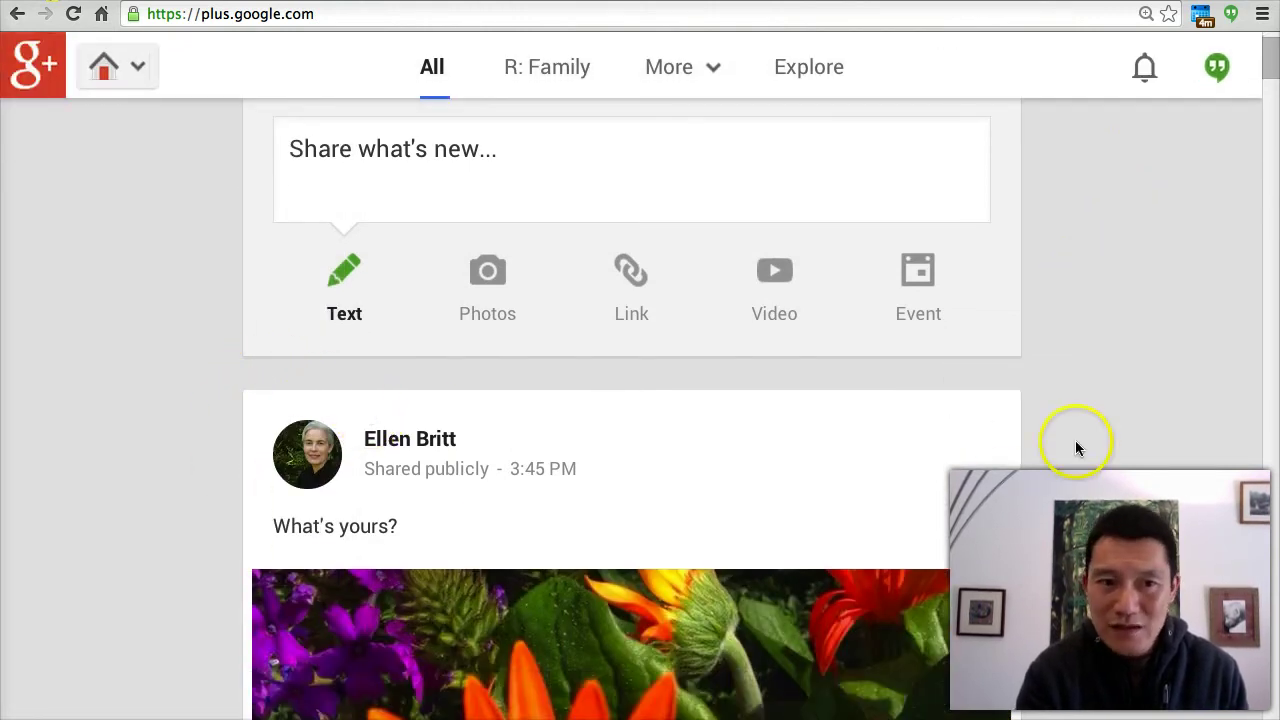
{"action": "scroll", "coordinate": [1074, 436], "scroll_direction": "up", "scroll_amount": 3}
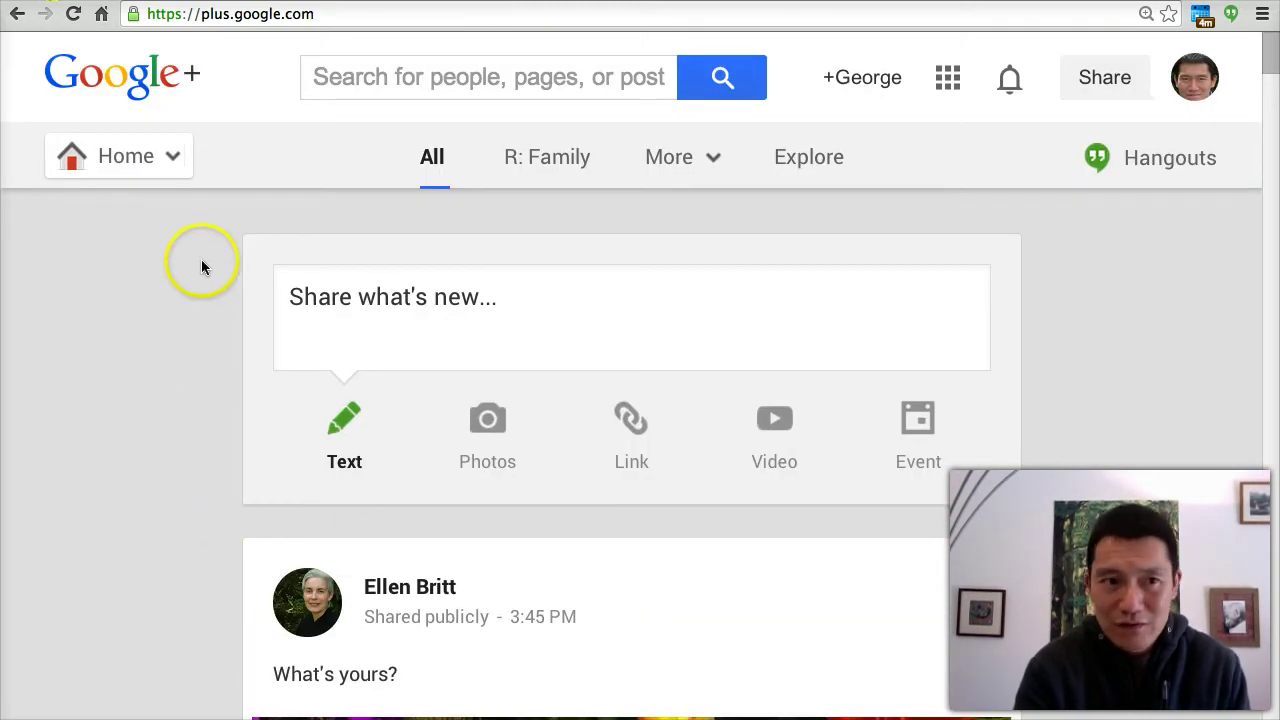
Step: Open your own profile and view it as a specific person by entering that person's name
{"action": "left_click", "coordinate": [143, 162]}
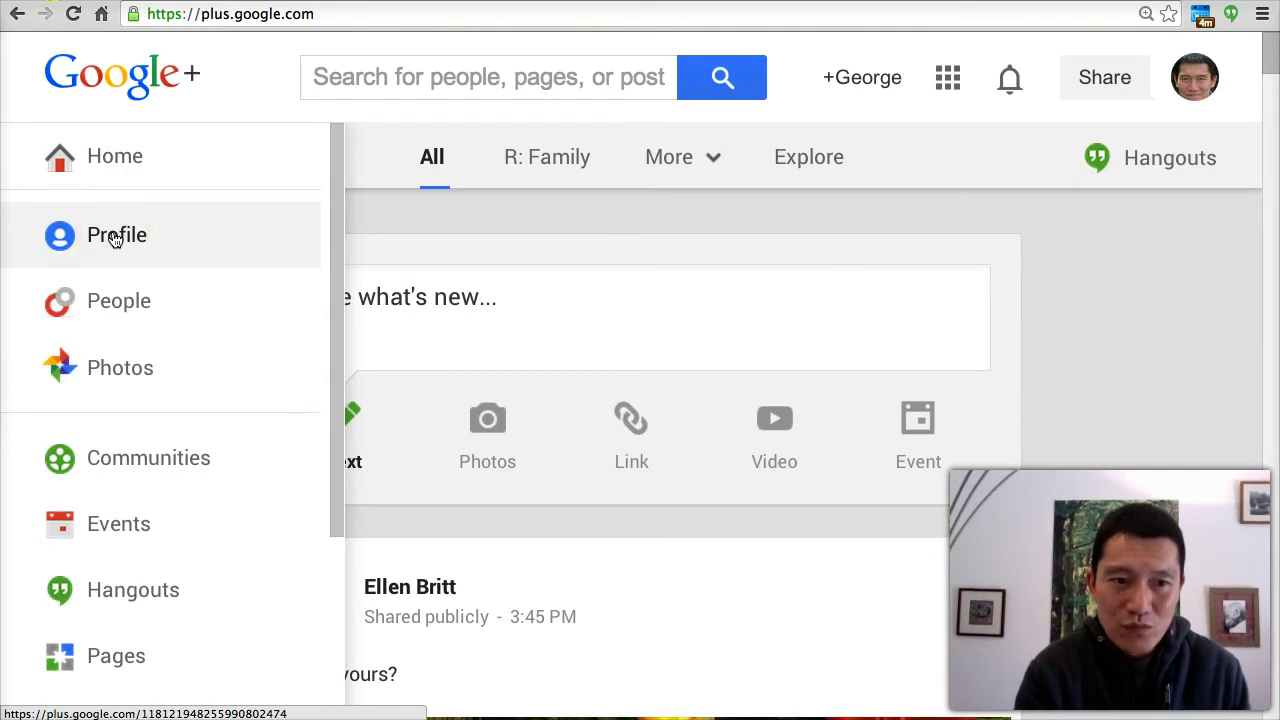
{"action": "left_click", "coordinate": [115, 236]}
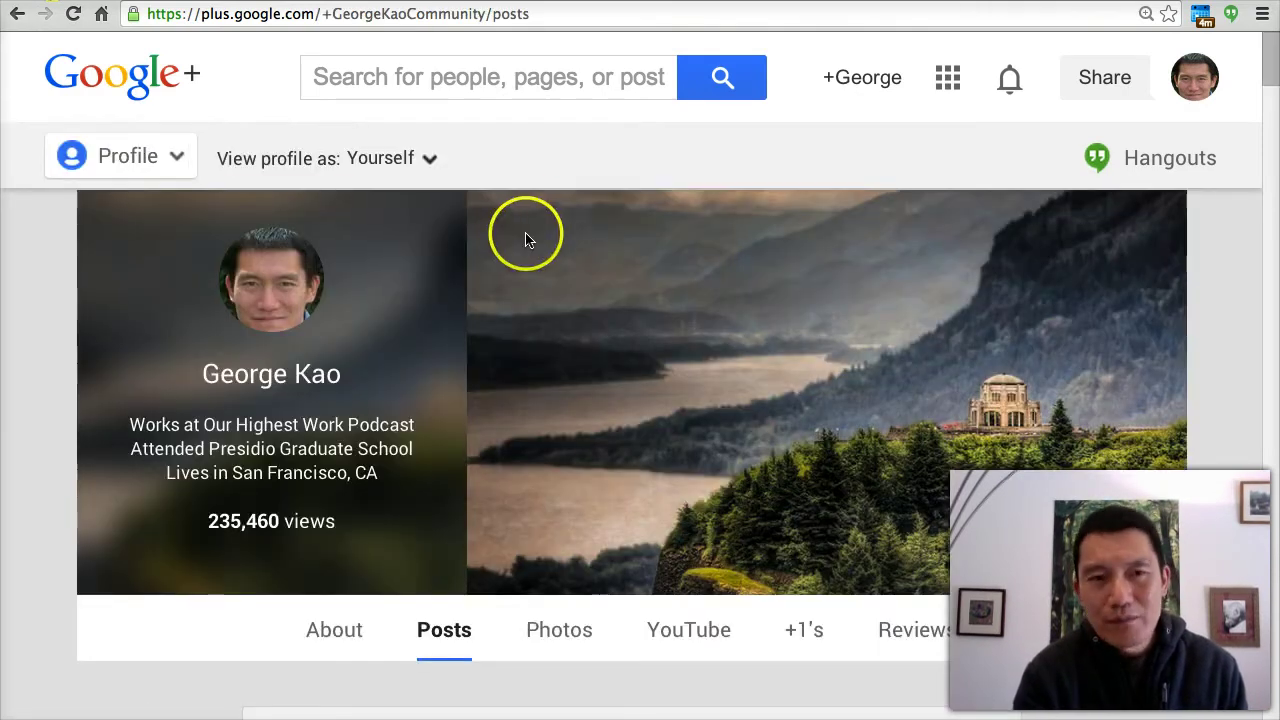
{"action": "left_click", "coordinate": [390, 158]}
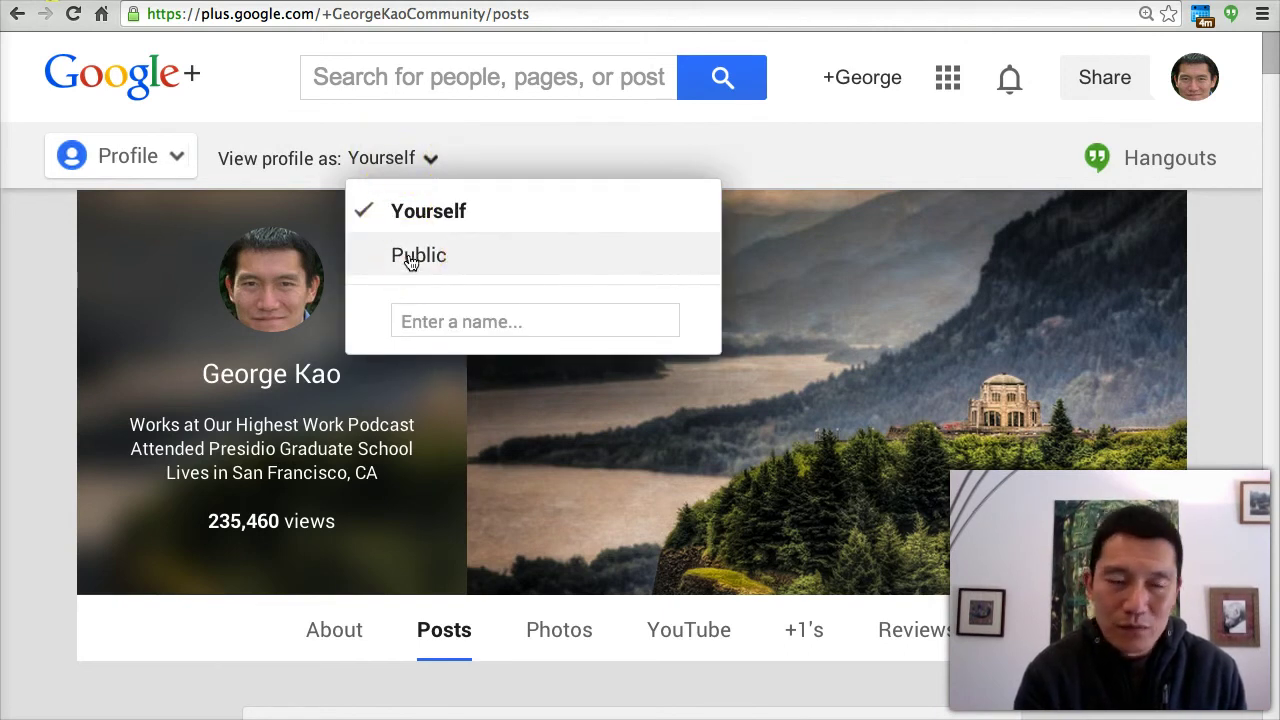
{"action": "left_click", "coordinate": [457, 322]}
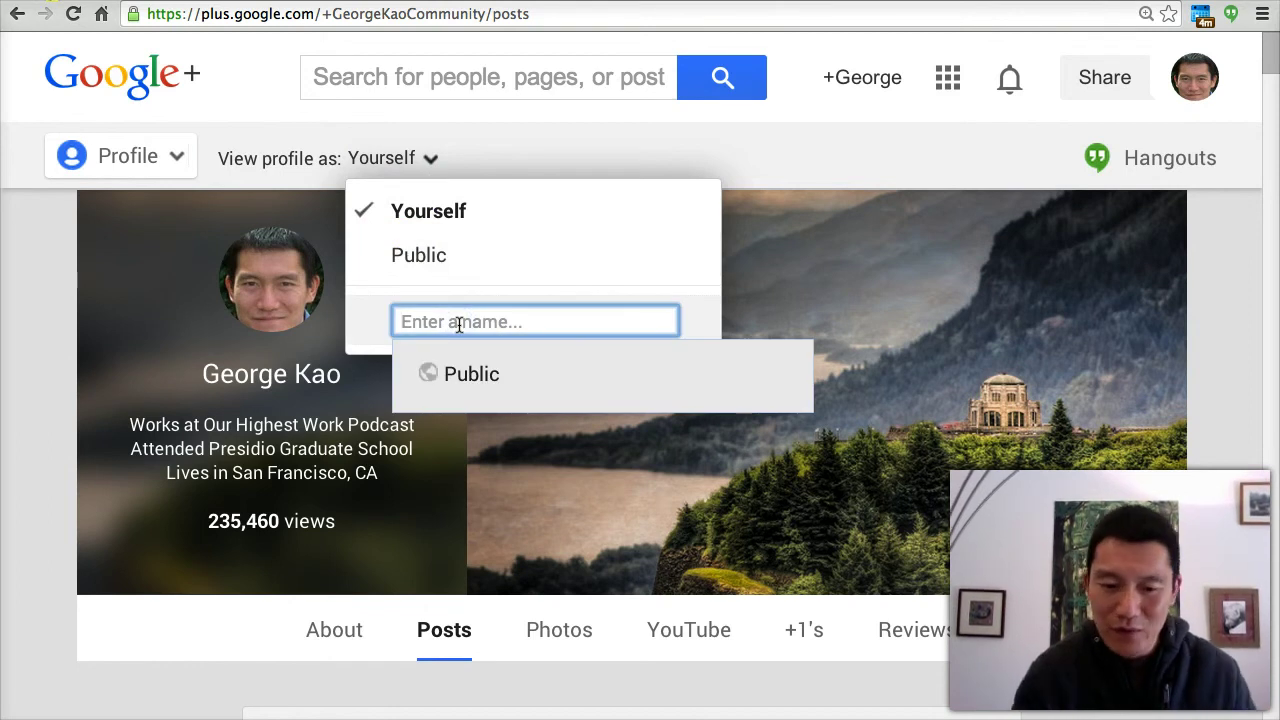
{"action": "type", "text": "SAm"}
{"action": "left_click", "coordinate": [507, 350]}
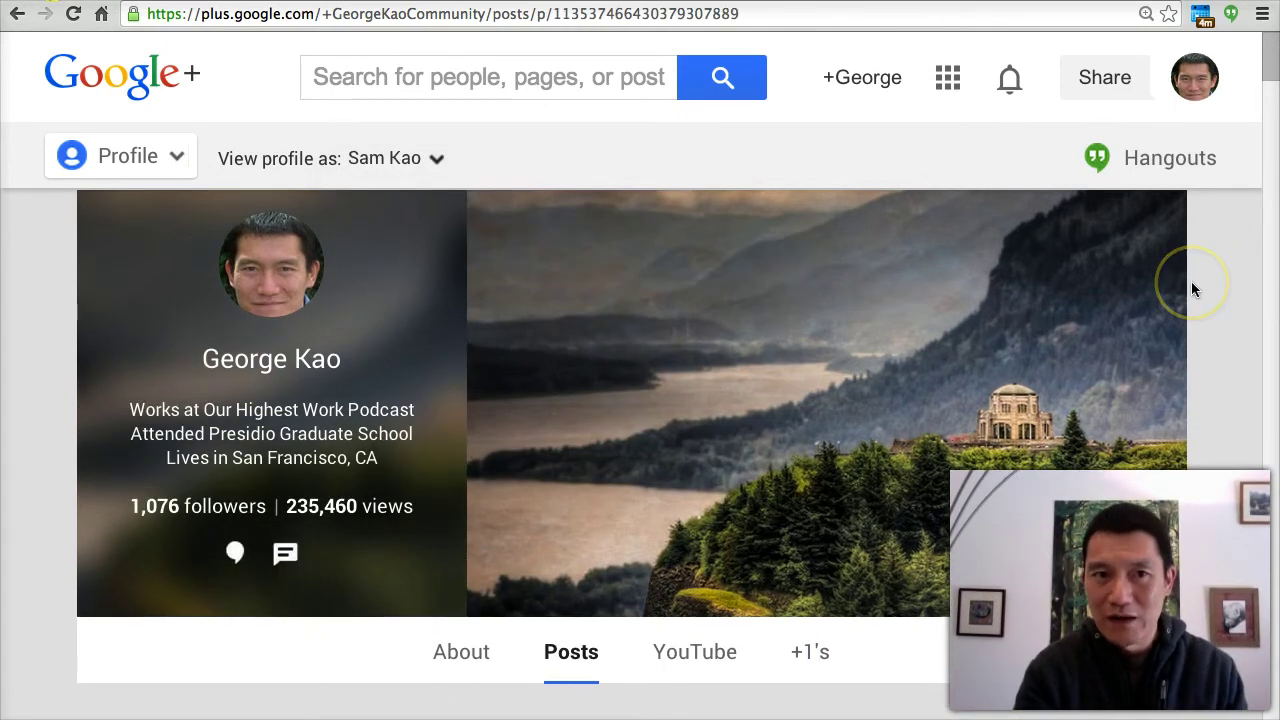
Step: Examine the profile as the chosen person sees it, and check the view-as choices without changing the viewer
{"action": "scroll", "coordinate": [1191, 281], "scroll_direction": "down", "scroll_amount": 2}
{"action": "left_click", "coordinate": [1193, 270]}
{"action": "scroll", "coordinate": [1193, 270], "scroll_direction": "down", "scroll_amount": 1}
{"action": "scroll", "coordinate": [1193, 278], "scroll_direction": "down", "scroll_amount": 1}
{"action": "scroll", "coordinate": [1193, 278], "scroll_direction": "up", "scroll_amount": 5}
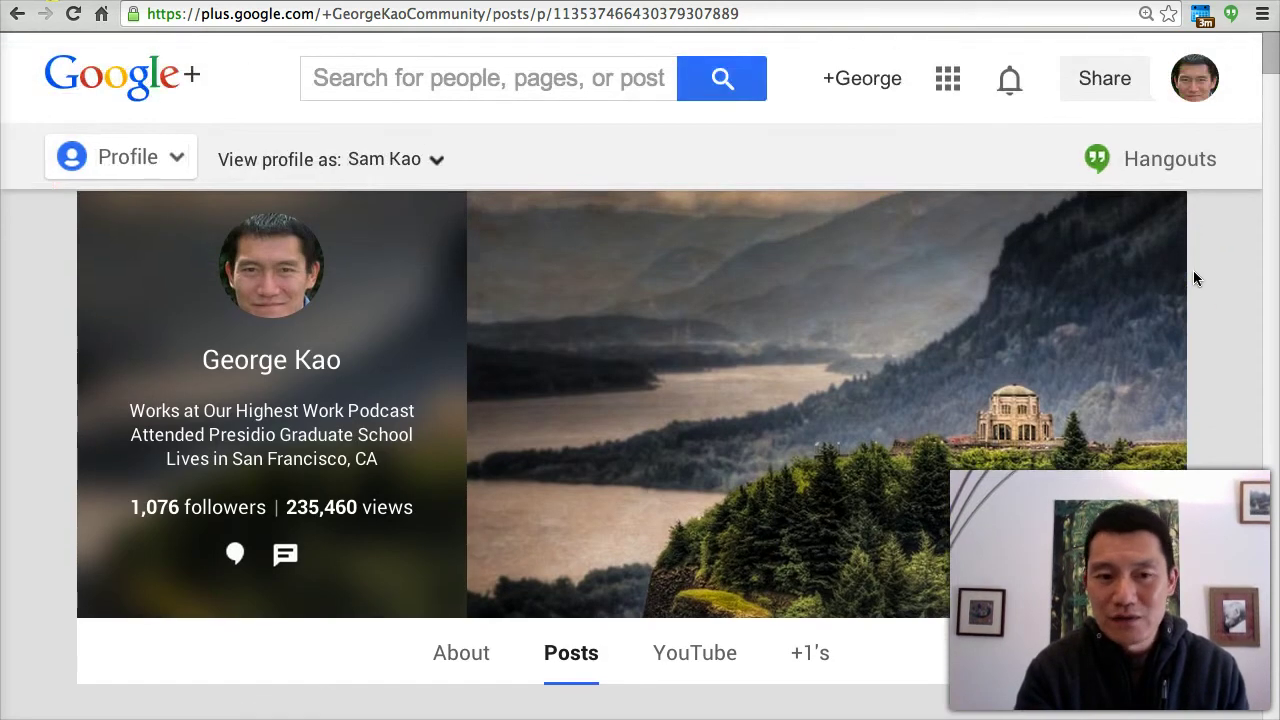
{"action": "left_click", "coordinate": [401, 157]}
{"action": "left_click", "coordinate": [1201, 328]}
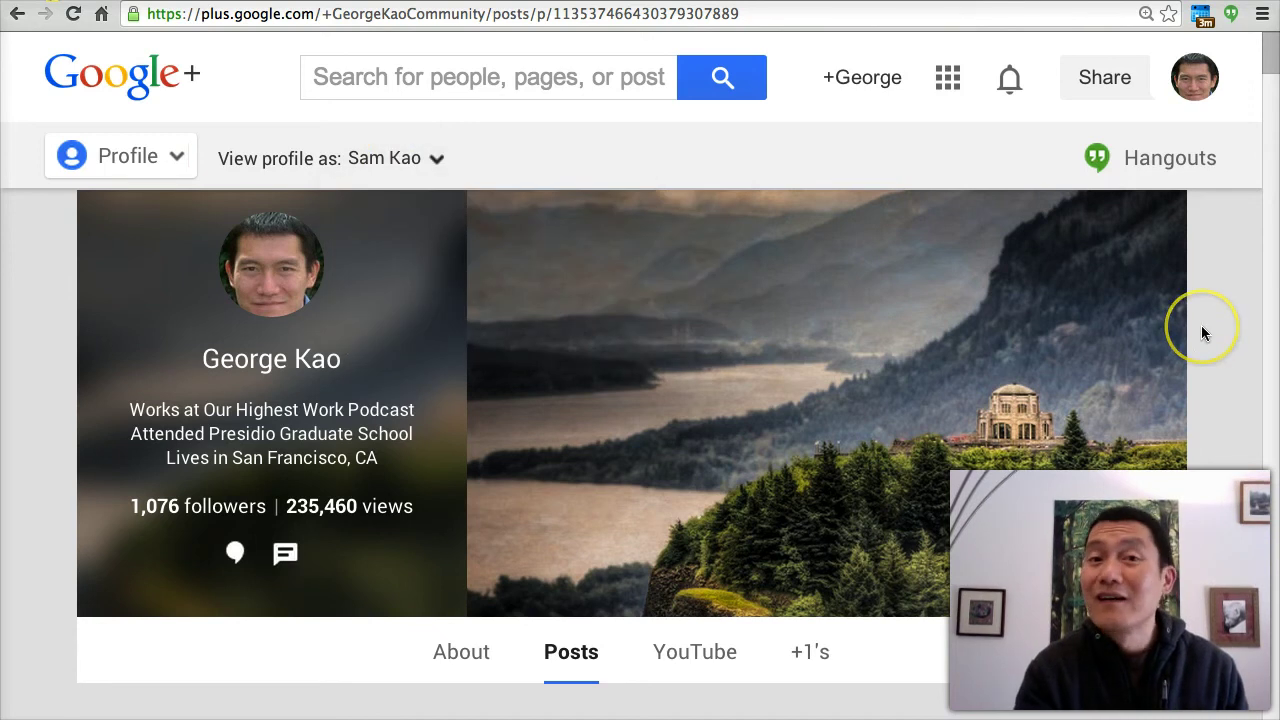